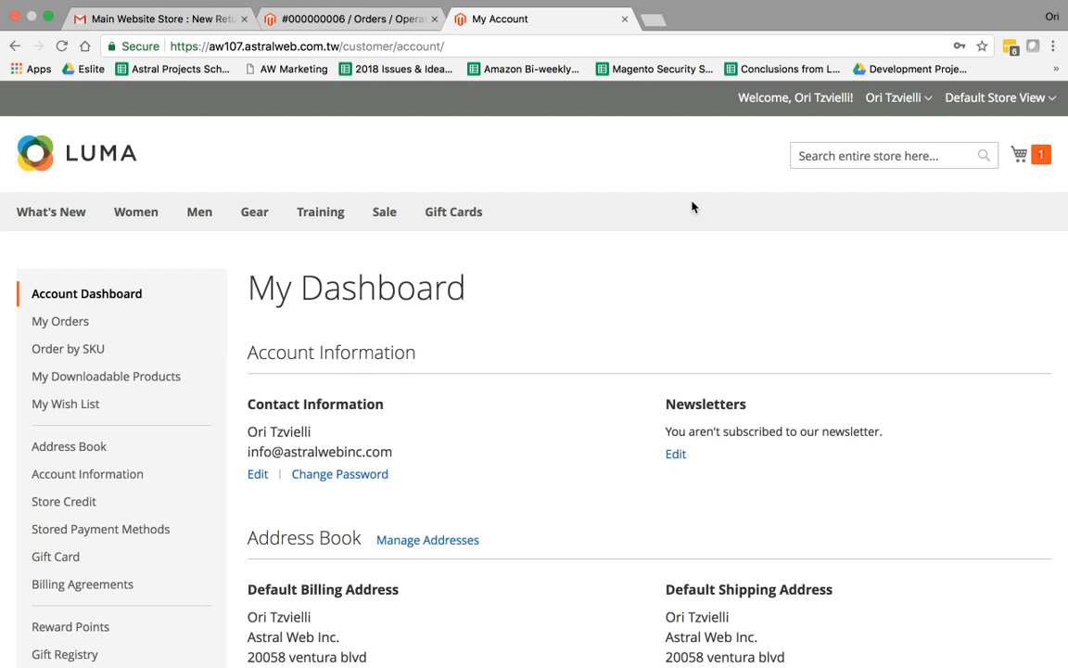
Open the most recent order from My Orders and start a return for it
{"action": "left_click_drag", "start_coordinate": [677, 94], "coordinate": [769, 104]}
{"action": "left_click", "coordinate": [686, 181]}
{"action": "left_click", "coordinate": [59, 327]}
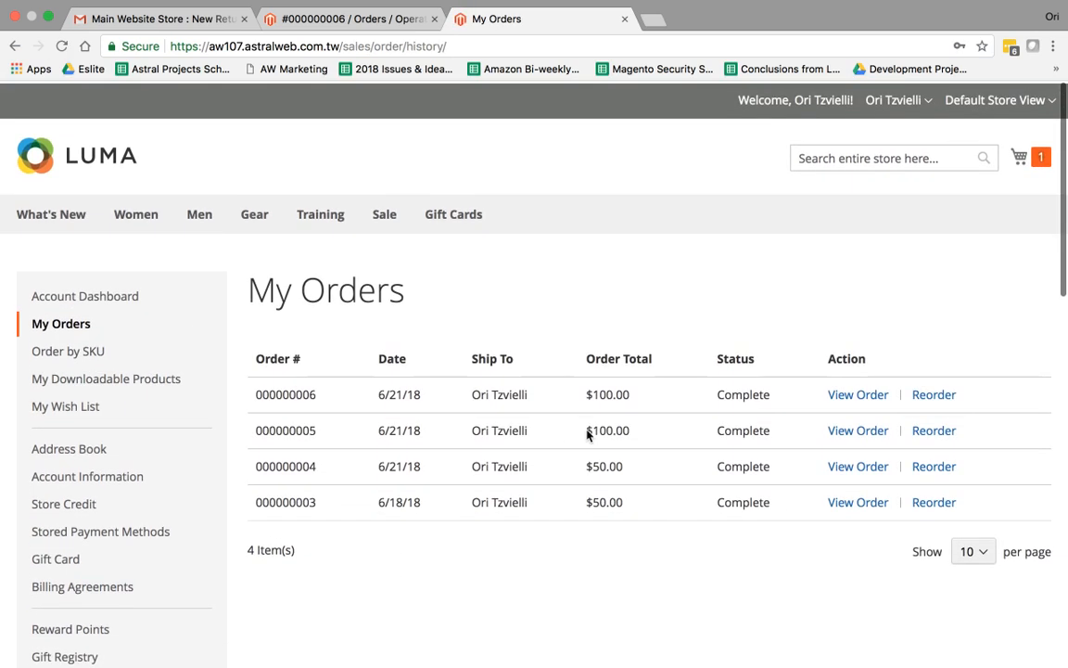
{"action": "left_click", "coordinate": [870, 396]}
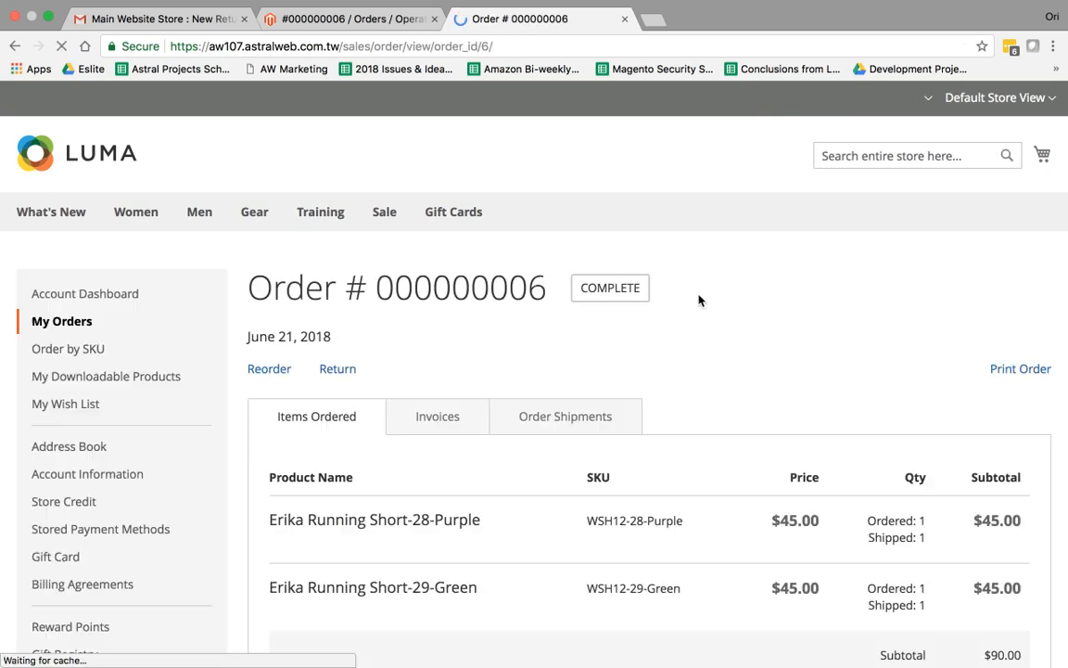
{"action": "left_click", "coordinate": [336, 370]}
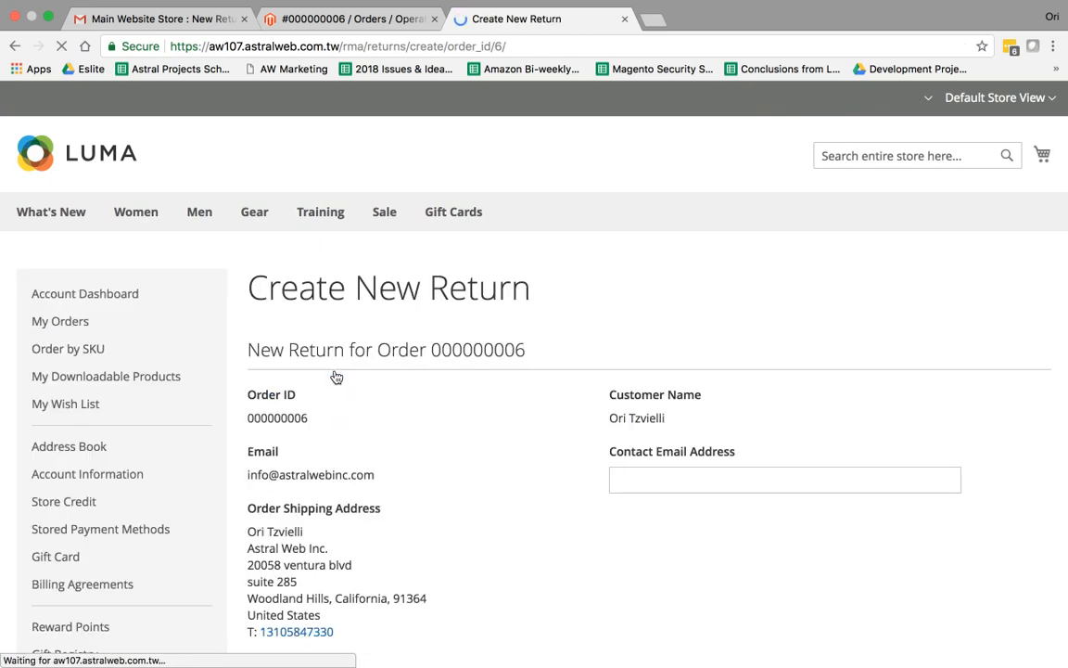
Choose Erika Running Short-29-Green as the return item with quantity 1
{"action": "scroll", "coordinate": [603, 390], "scroll_direction": "down", "scroll_amount": 5}
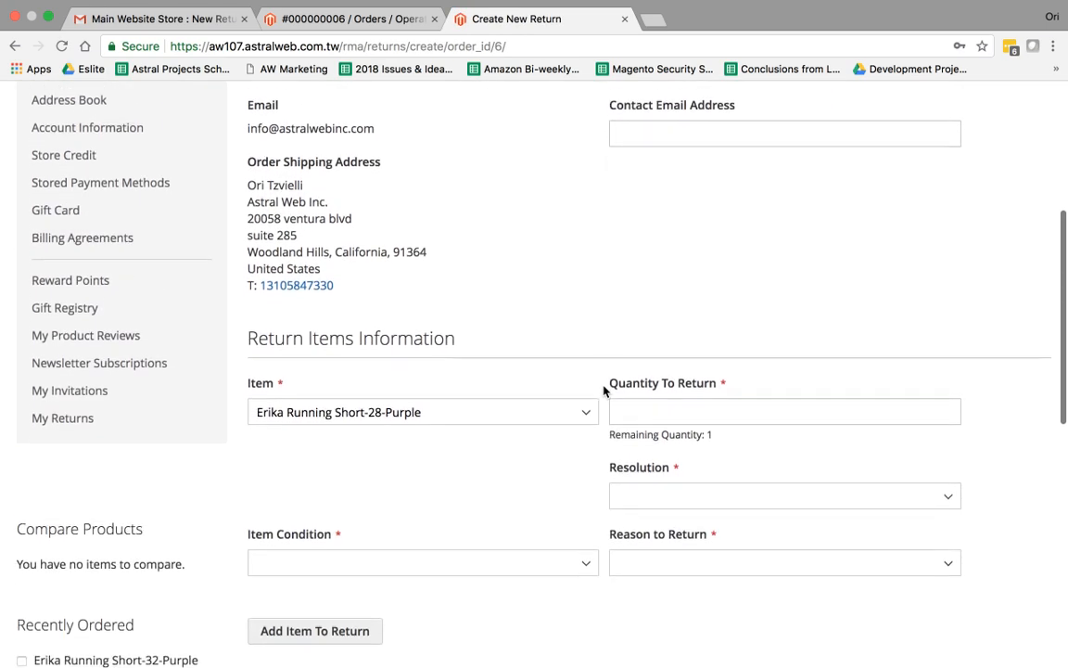
{"action": "scroll", "coordinate": [602, 389], "scroll_direction": "down", "scroll_amount": 2}
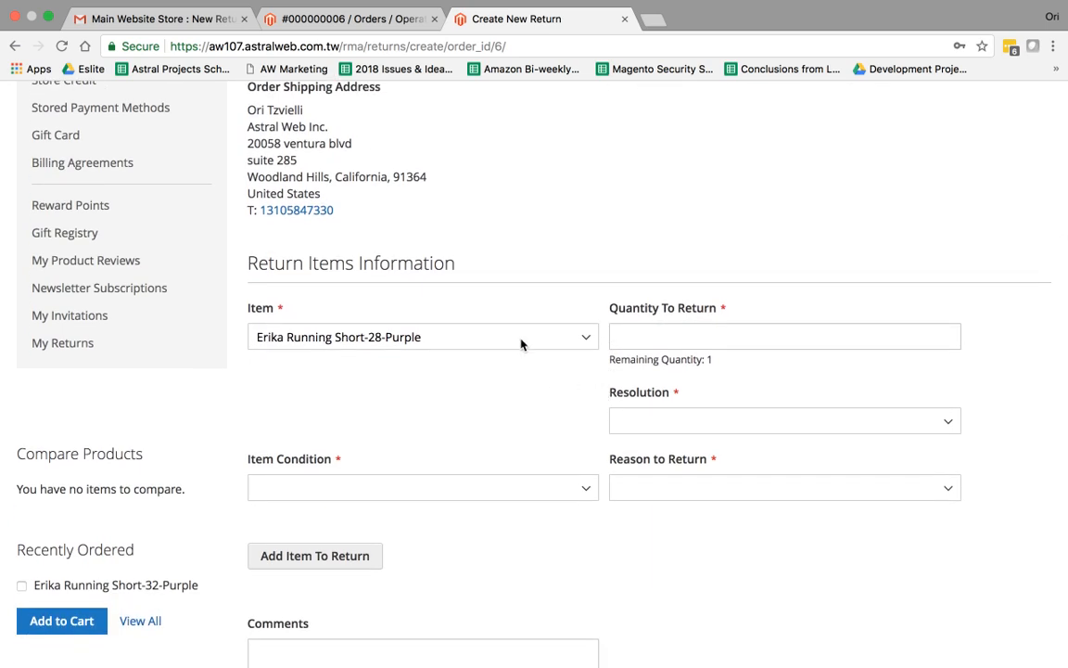
{"action": "left_click", "coordinate": [522, 341]}
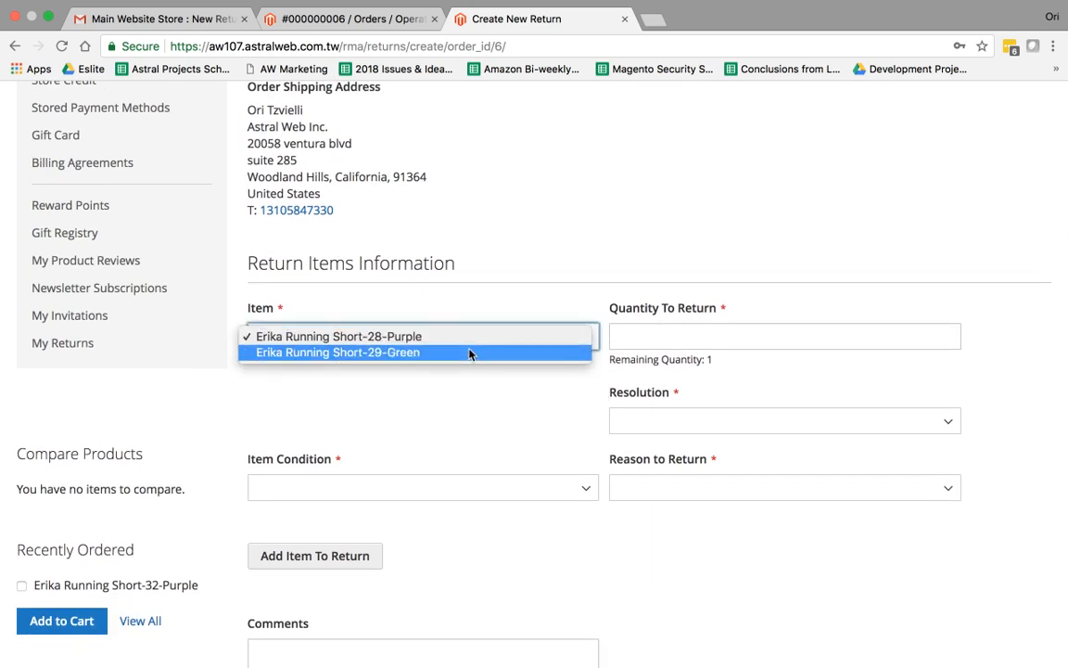
{"action": "left_click", "coordinate": [410, 353]}
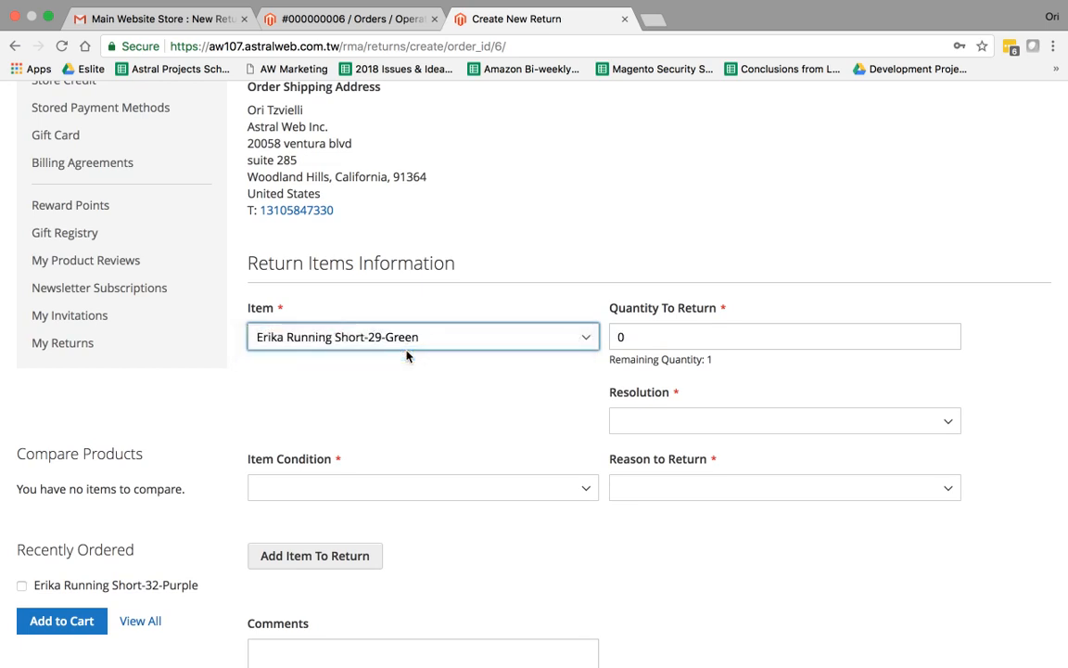
{"action": "double_click", "coordinate": [660, 340]}
{"action": "type", "text": "1"}
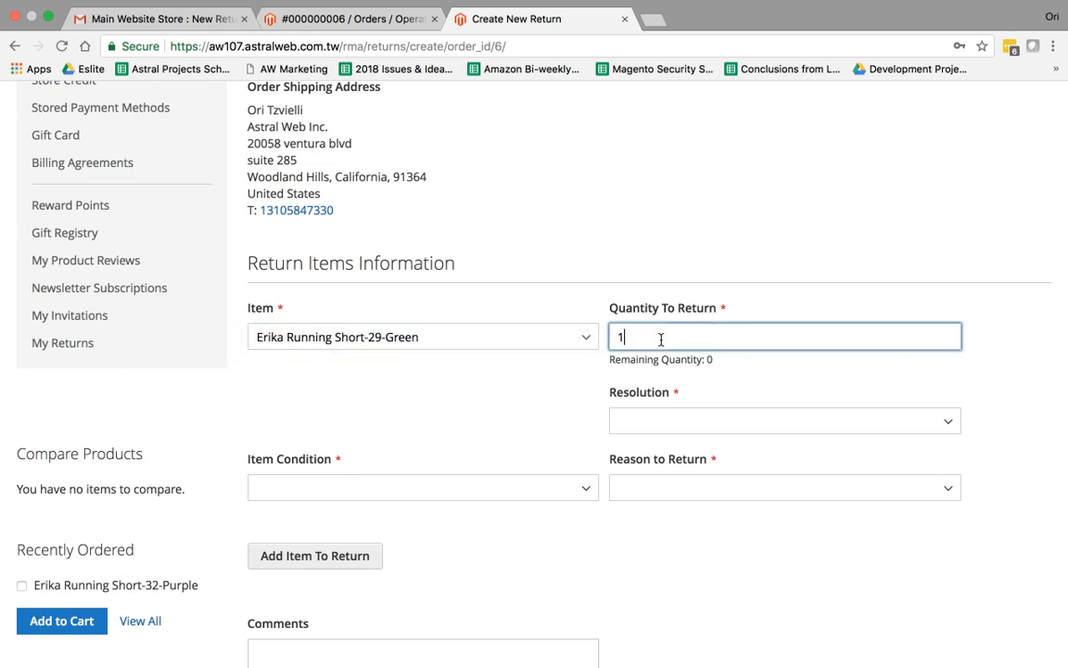
{"action": "left_click", "coordinate": [649, 385]}
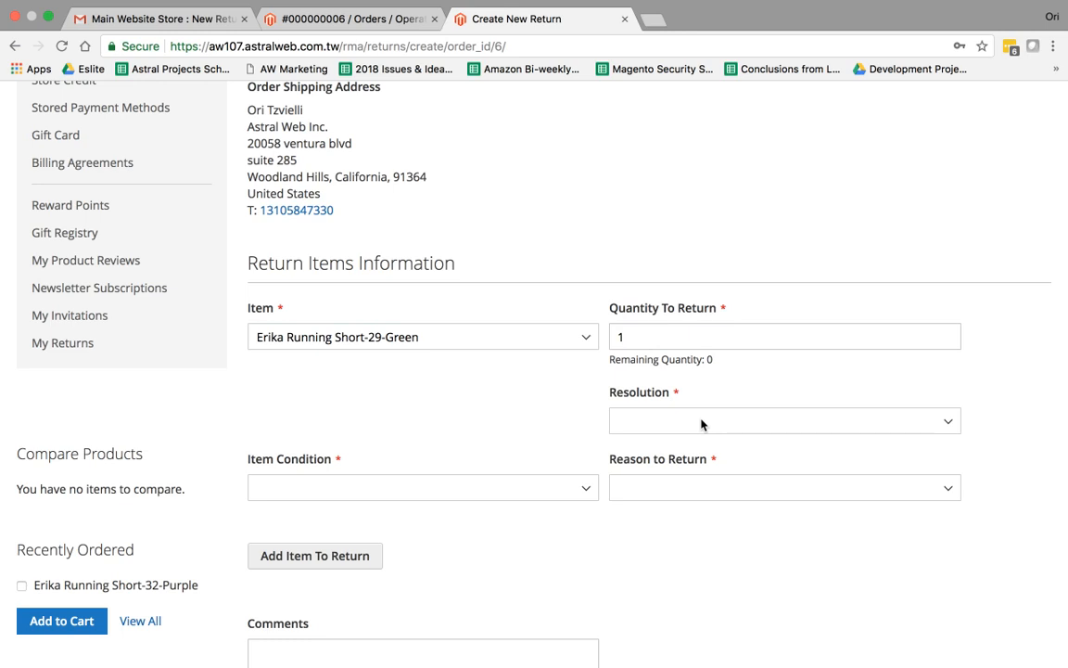
Set resolution to Exchange, reason to Wrong Color, and item condition to Unopened
{"action": "left_click", "coordinate": [702, 424]}
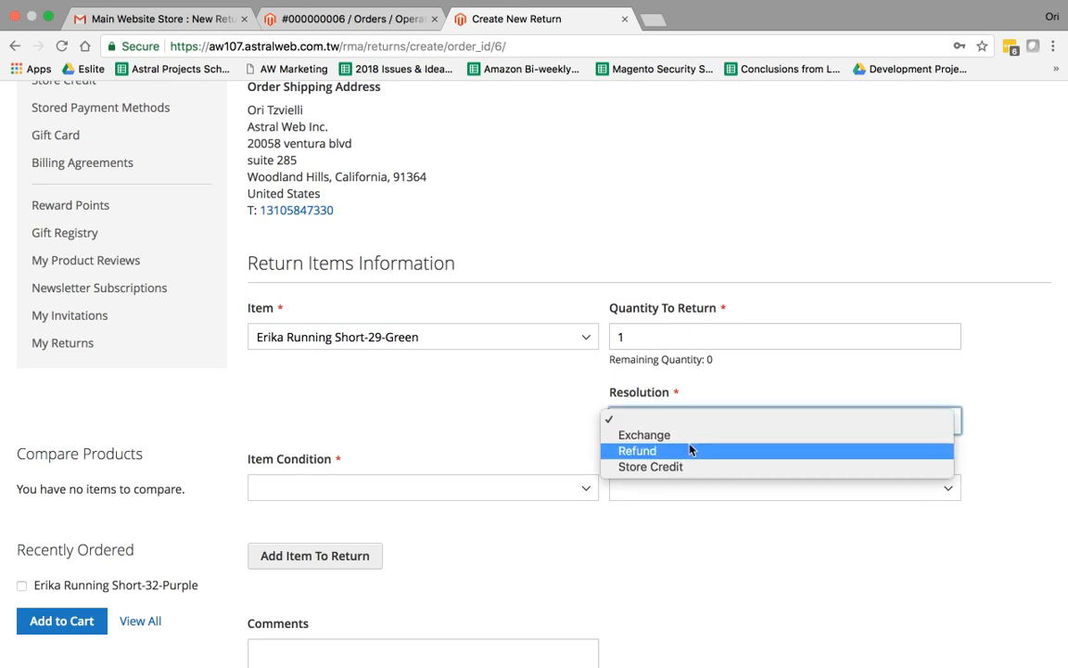
{"action": "left_click", "coordinate": [647, 435]}
{"action": "left_click", "coordinate": [697, 487]}
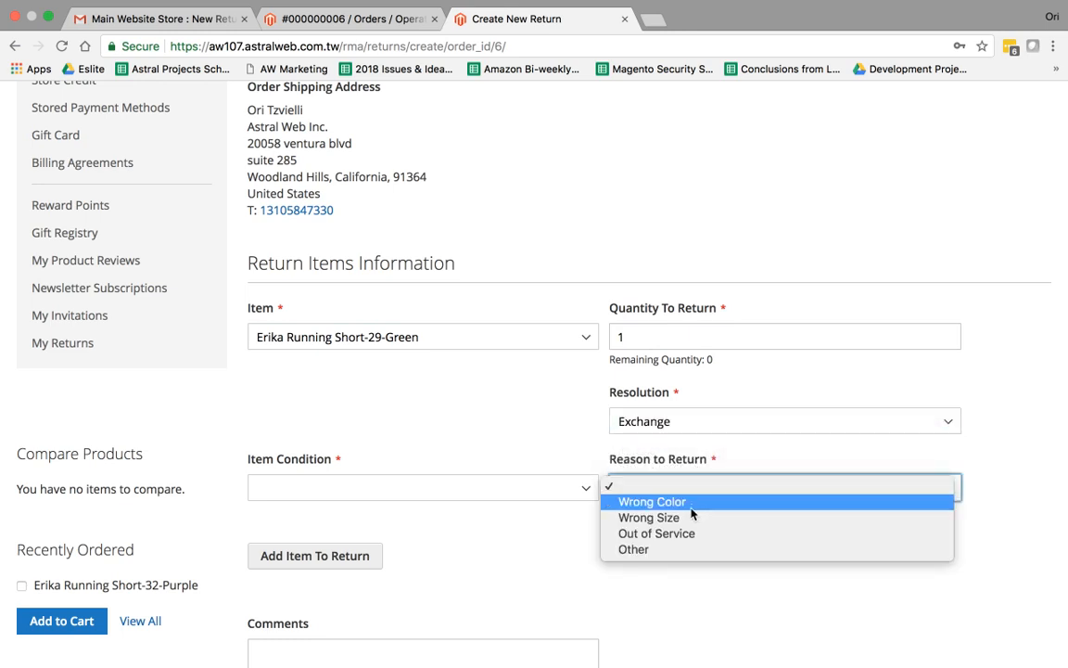
{"action": "left_click", "coordinate": [691, 506]}
{"action": "left_click", "coordinate": [473, 487]}
{"action": "left_click", "coordinate": [442, 502]}
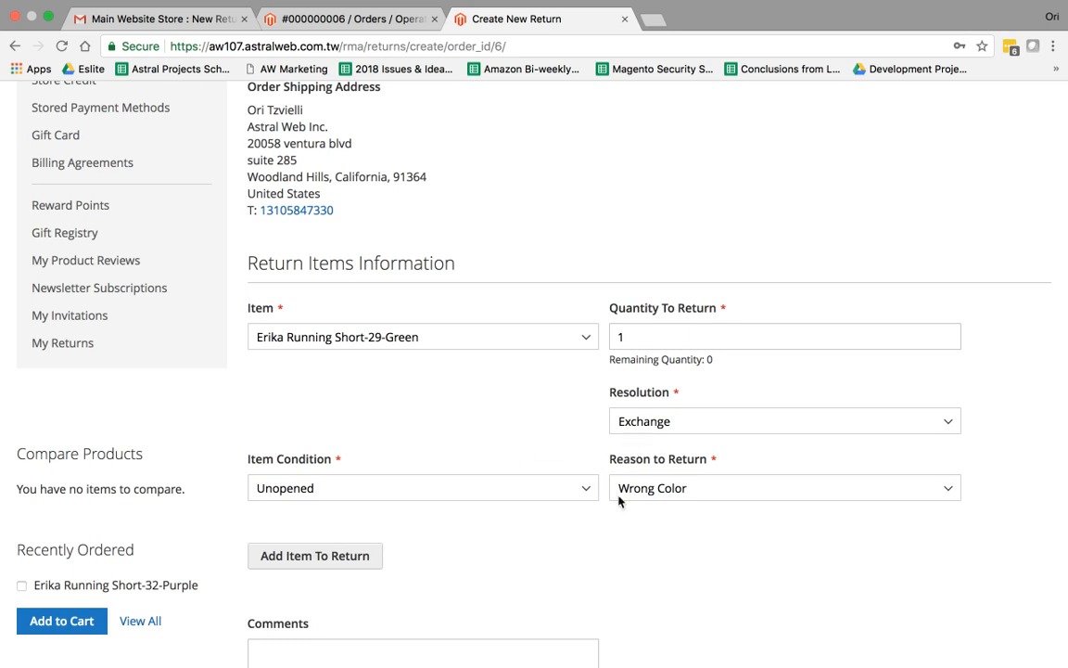
{"action": "scroll", "coordinate": [560, 453], "scroll_direction": "down", "scroll_amount": 5}
{"action": "scroll", "coordinate": [561, 499], "scroll_direction": "up", "scroll_amount": 8}
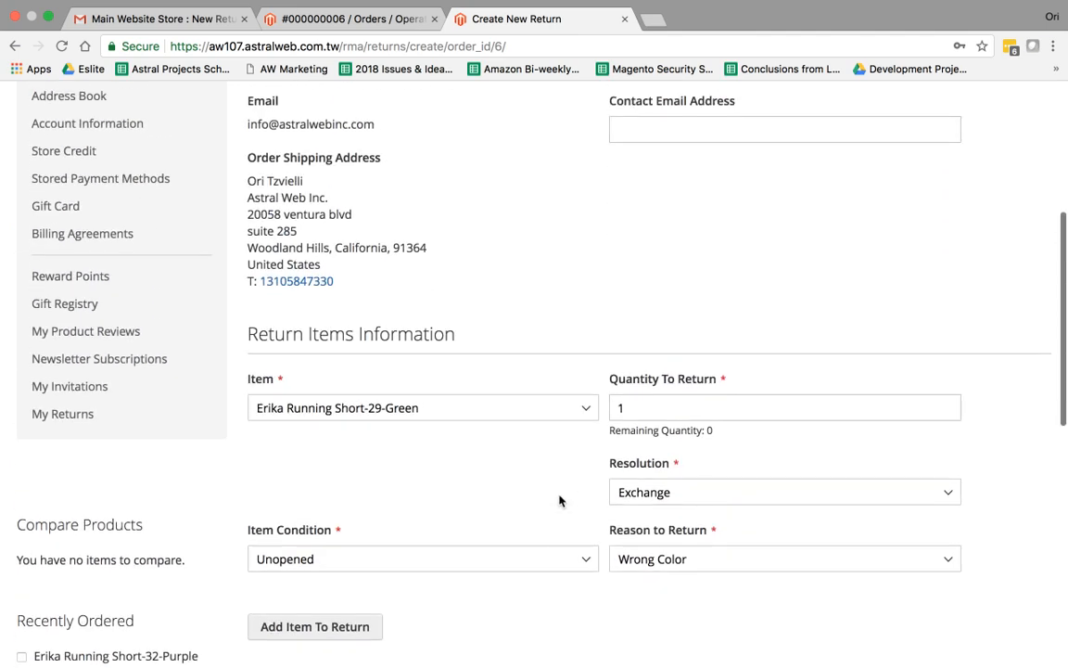
In admin Sales > Returns, start a New Return Request and select order #000000006
{"action": "left_click", "coordinate": [336, 13]}
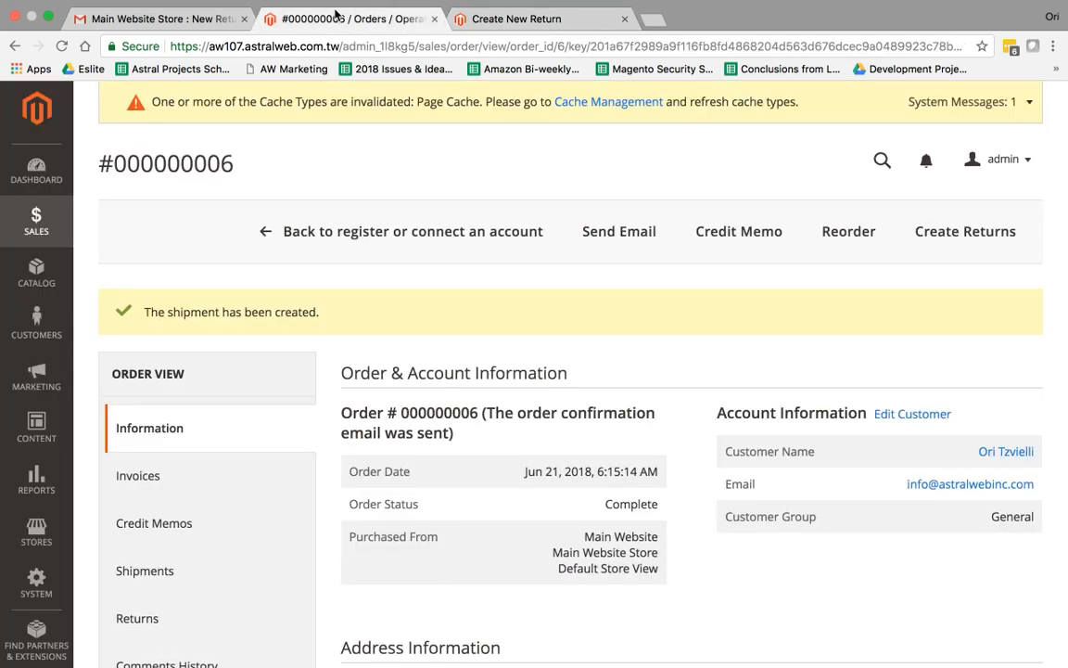
{"action": "left_click", "coordinate": [41, 223]}
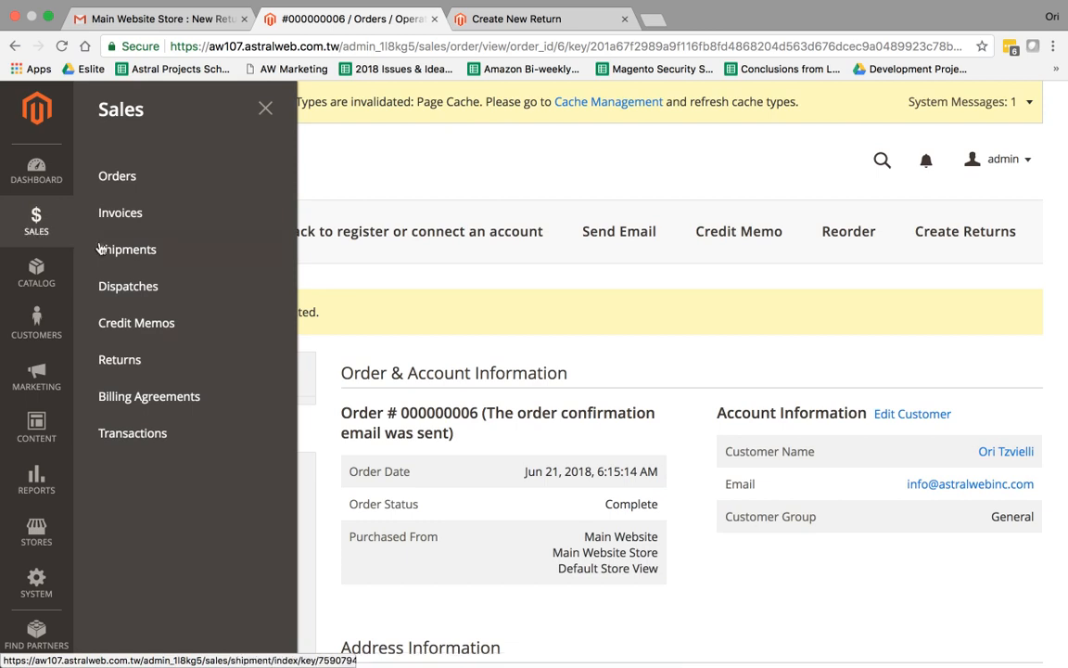
{"action": "left_click", "coordinate": [125, 371]}
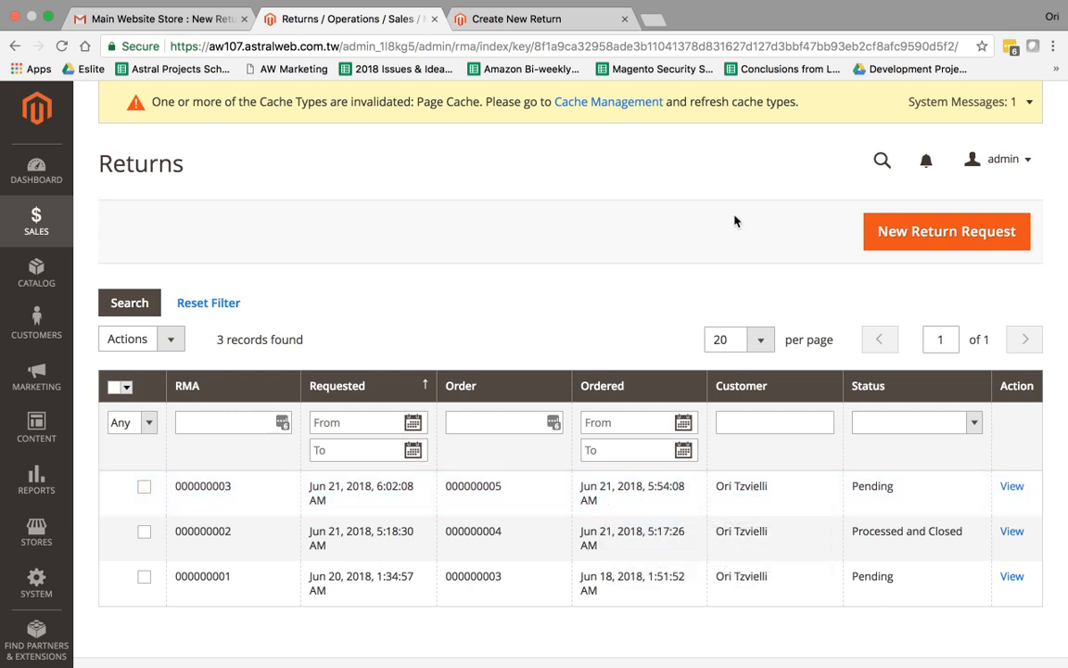
{"action": "left_click", "coordinate": [924, 238]}
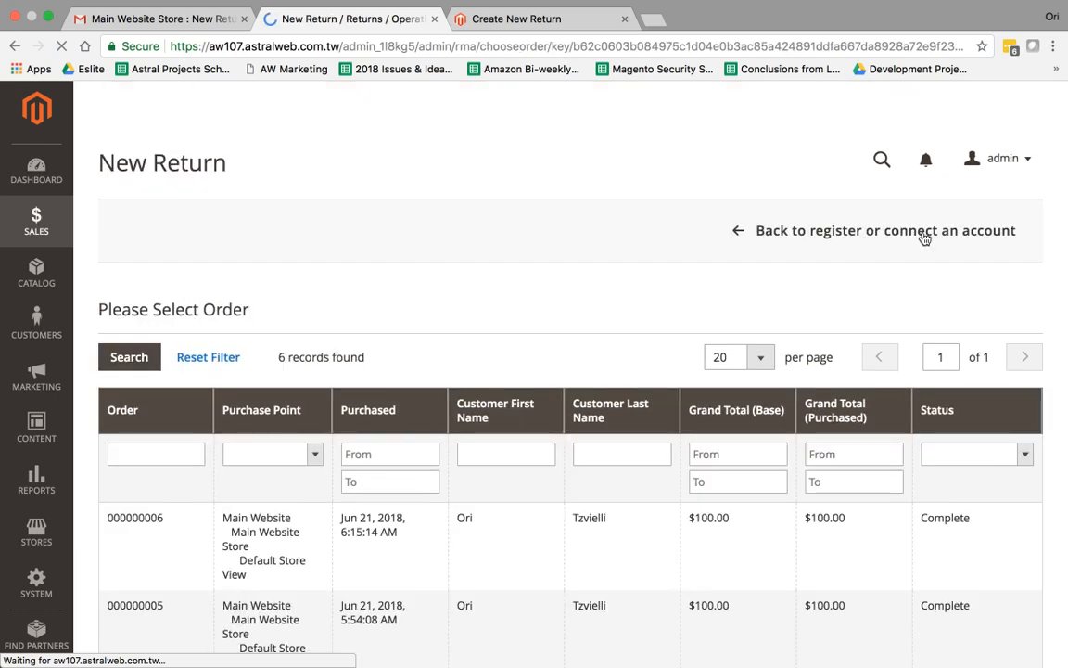
{"action": "scroll", "coordinate": [740, 298], "scroll_direction": "down", "scroll_amount": 2}
{"action": "scroll", "coordinate": [740, 298], "scroll_direction": "down", "scroll_amount": 2}
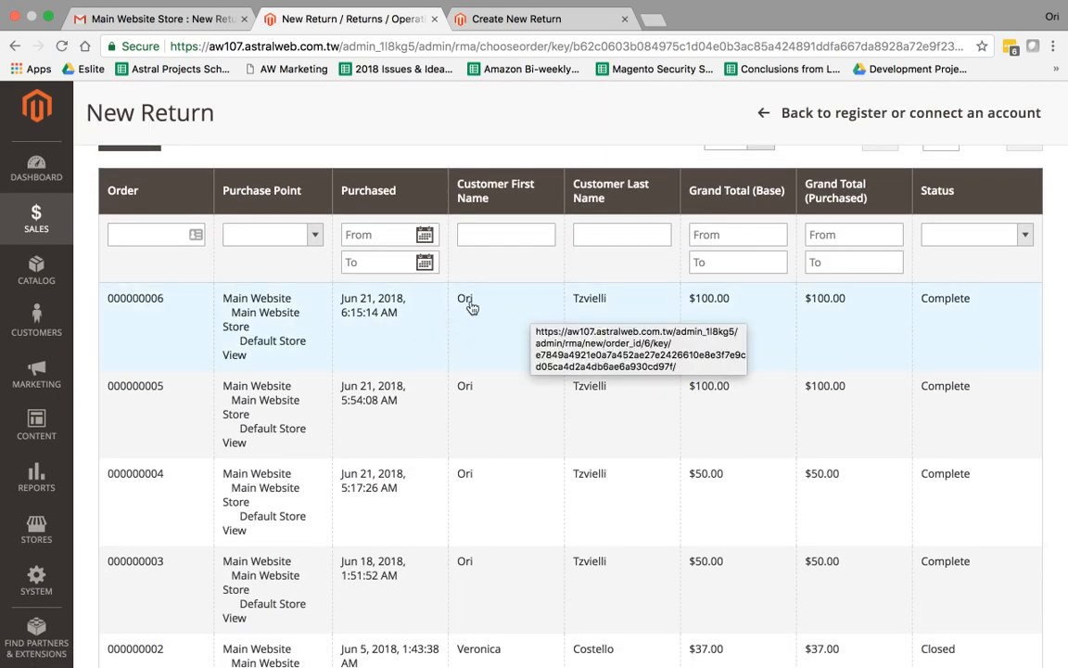
{"action": "left_click", "coordinate": [339, 347]}
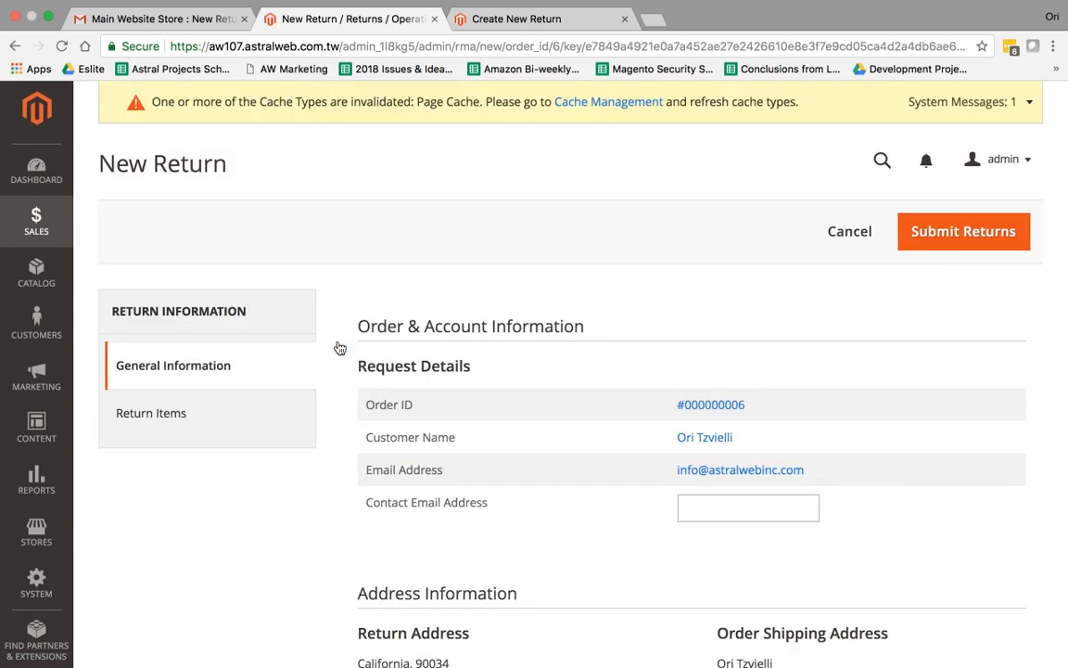
On the Return Items tab, add Erika Running Short-29-Green through Add Products
{"action": "left_click", "coordinate": [493, 13]}
{"action": "left_click", "coordinate": [366, 23]}
{"action": "scroll", "coordinate": [558, 370], "scroll_direction": "down", "scroll_amount": 5}
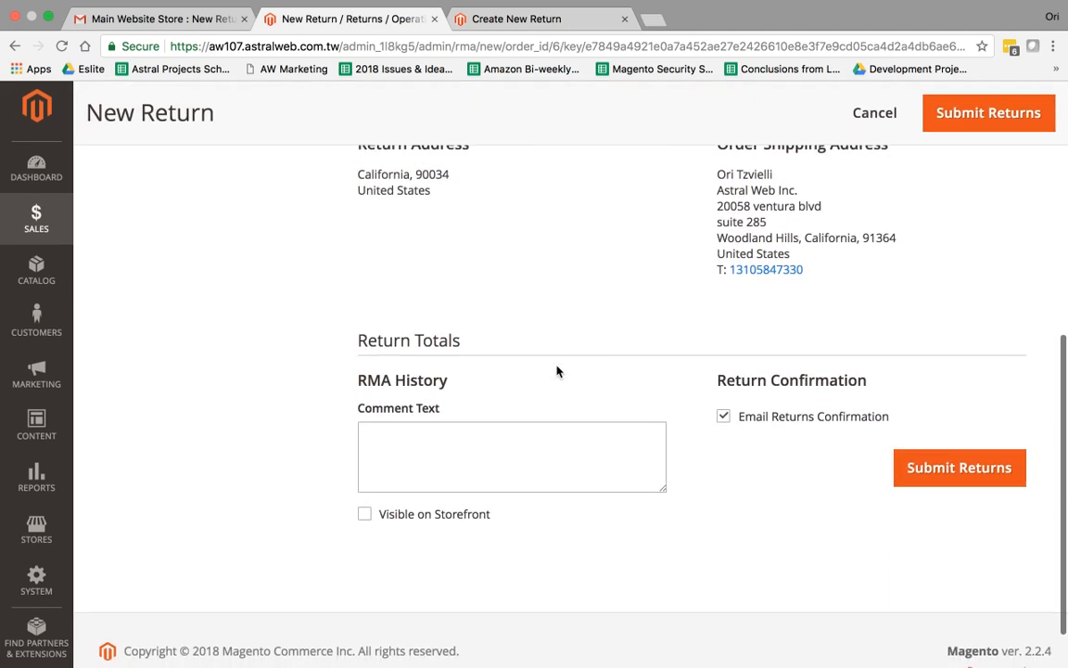
{"action": "scroll", "coordinate": [559, 371], "scroll_direction": "up", "scroll_amount": 1}
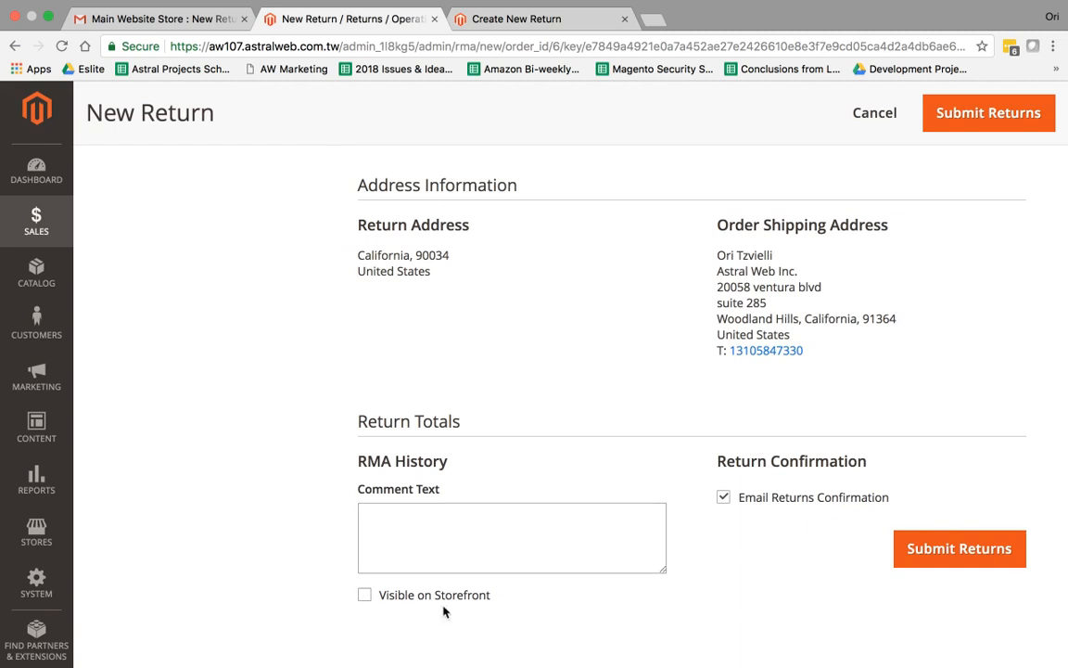
{"action": "scroll", "coordinate": [473, 547], "scroll_direction": "up", "scroll_amount": 5}
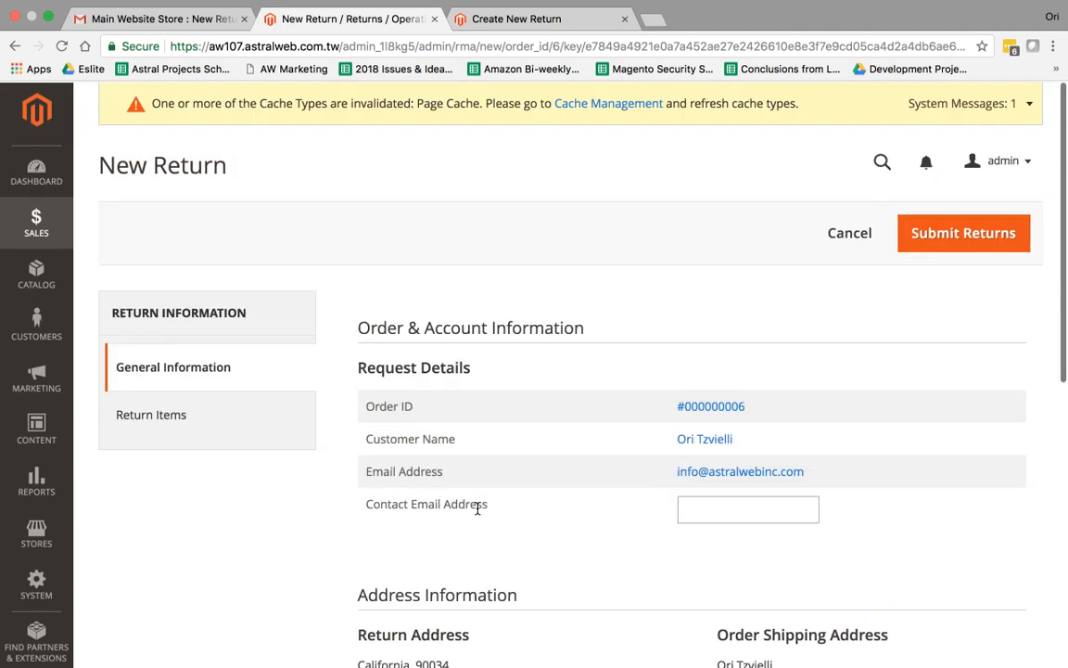
{"action": "left_click", "coordinate": [223, 411]}
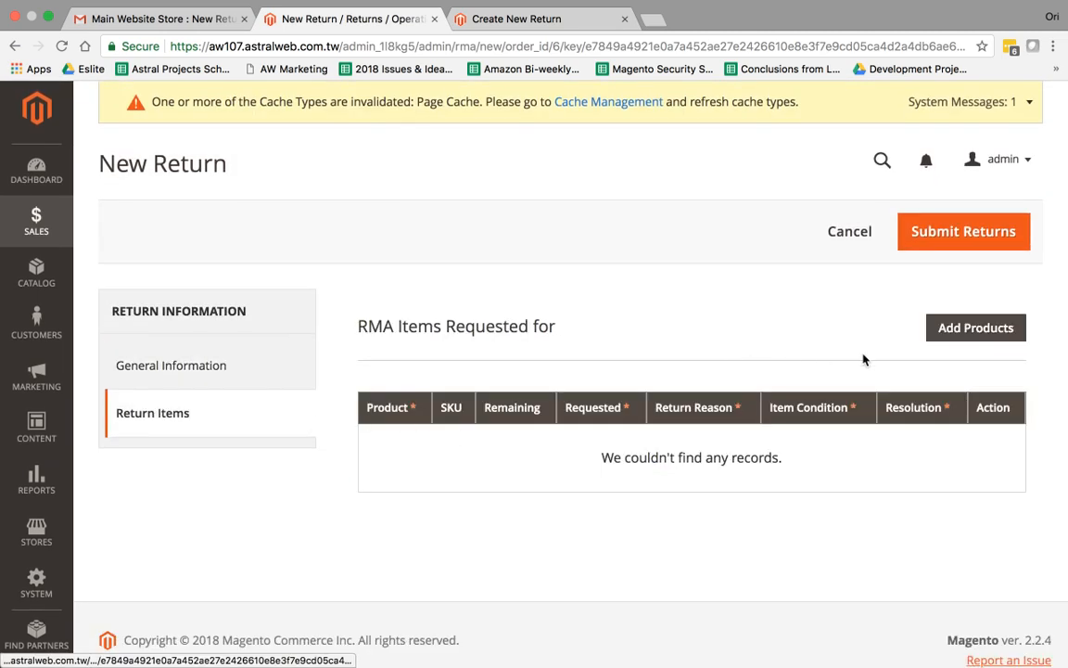
{"action": "left_click", "coordinate": [932, 330]}
{"action": "scroll", "coordinate": [761, 392], "scroll_direction": "down", "scroll_amount": 2}
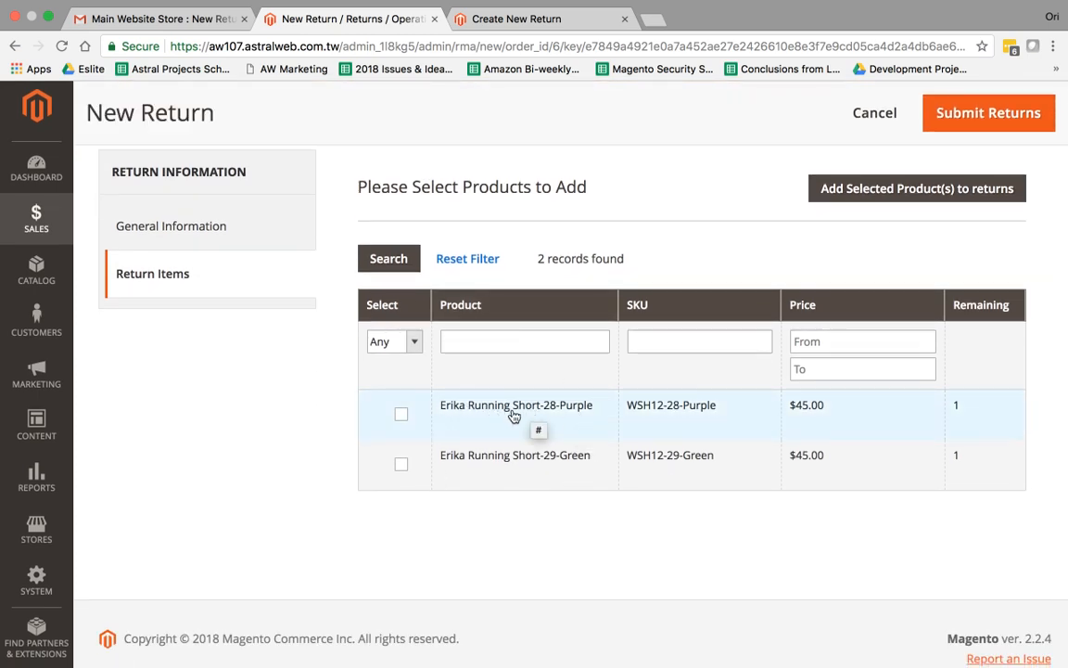
{"action": "left_click", "coordinate": [484, 463]}
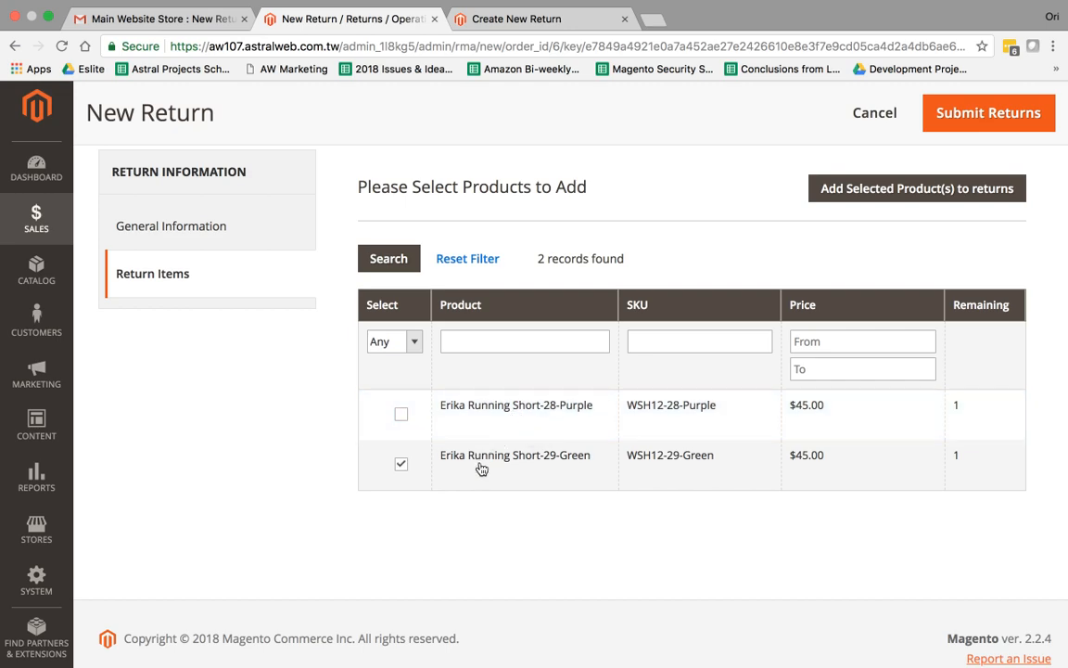
{"action": "left_click", "coordinate": [891, 195]}
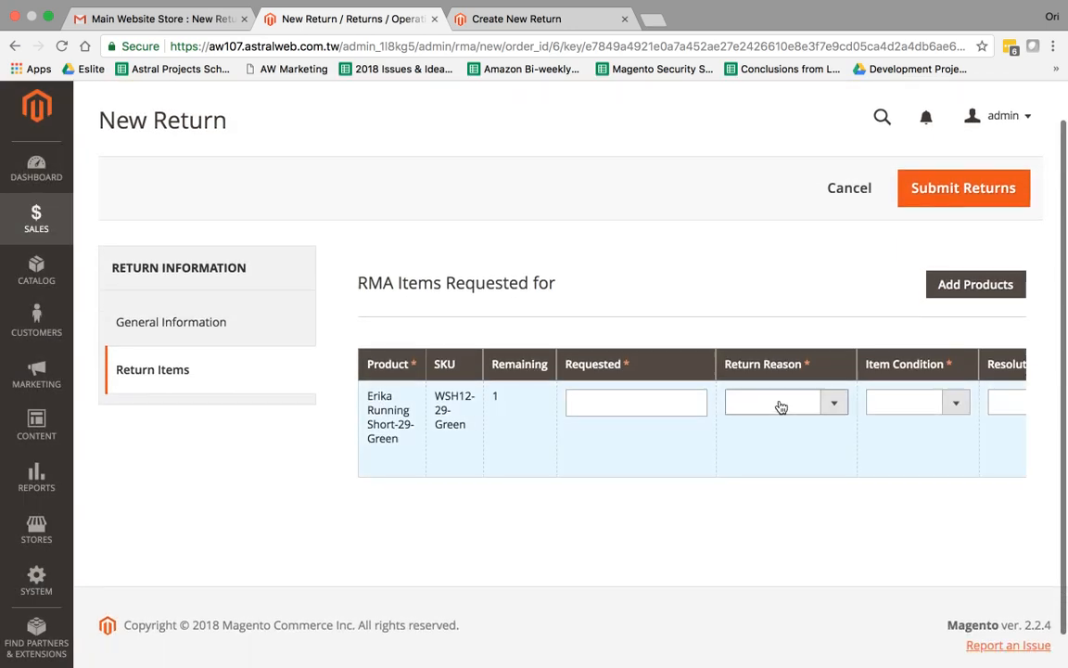
{"action": "scroll", "coordinate": [901, 405], "scroll_direction": "right", "scroll_amount": 3}
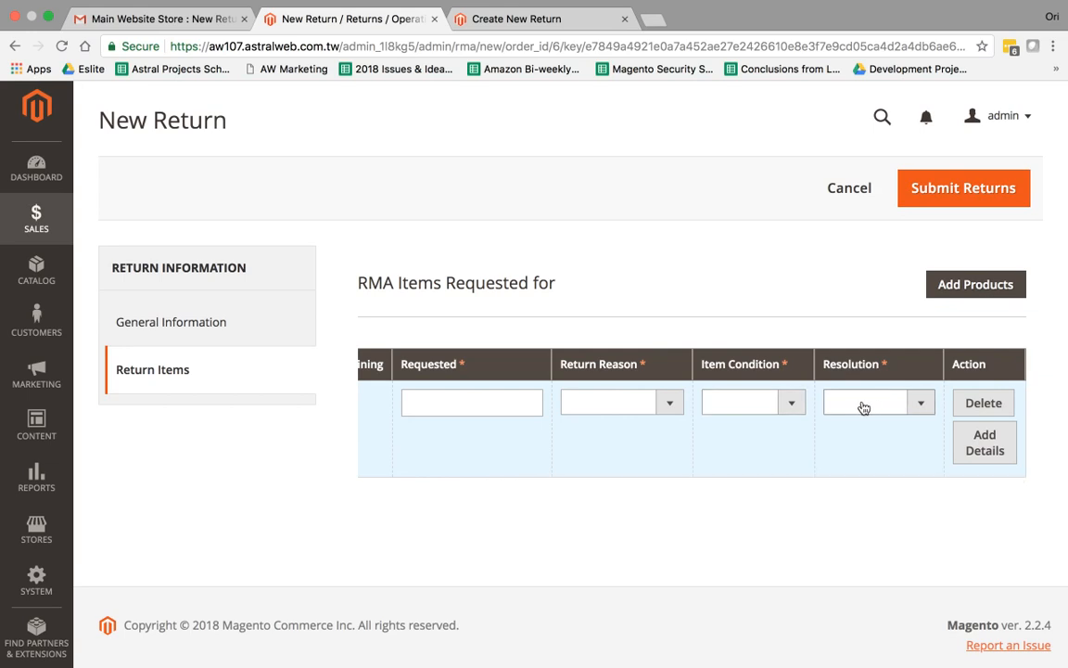
{"action": "scroll", "coordinate": [691, 405], "scroll_direction": "left", "scroll_amount": 3}
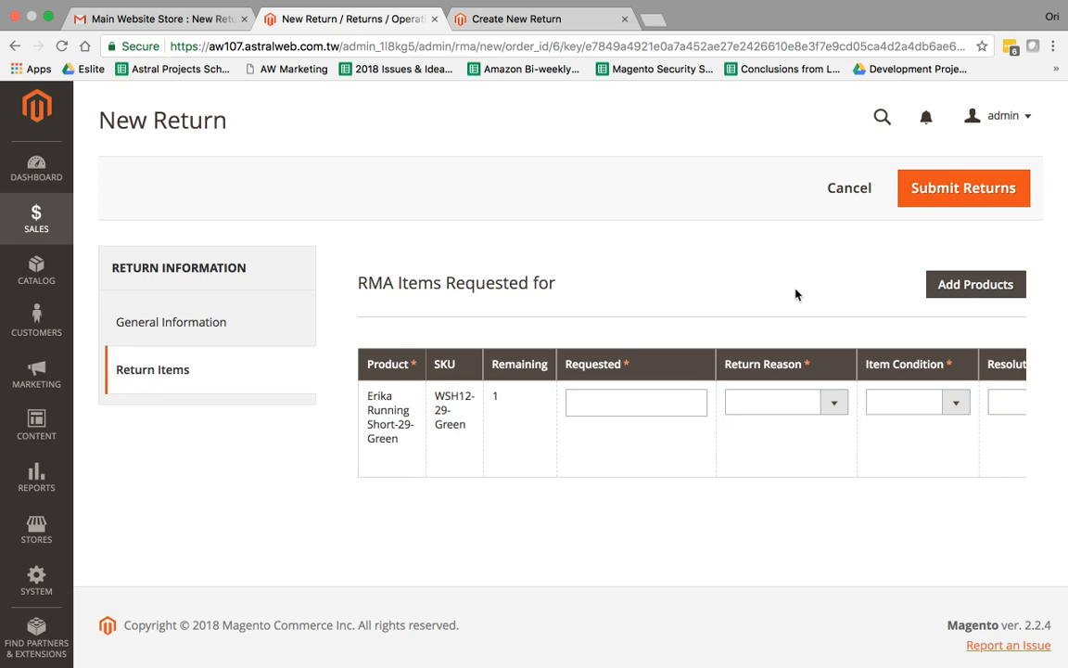
{"action": "left_click", "coordinate": [512, 18]}
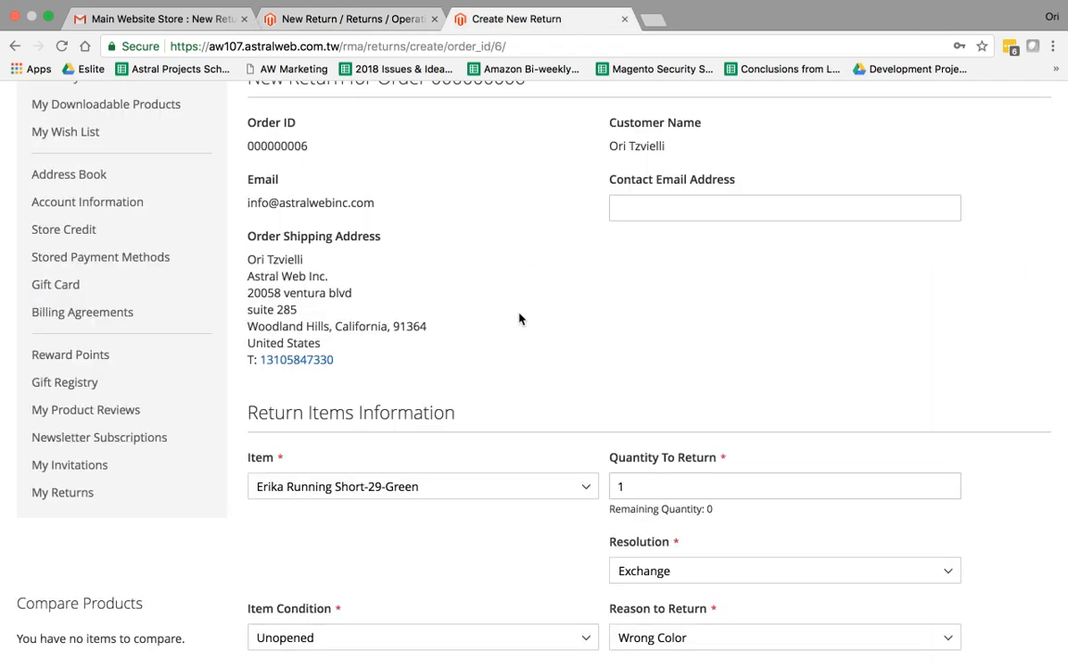
{"action": "scroll", "coordinate": [520, 318], "scroll_direction": "up", "scroll_amount": 4}
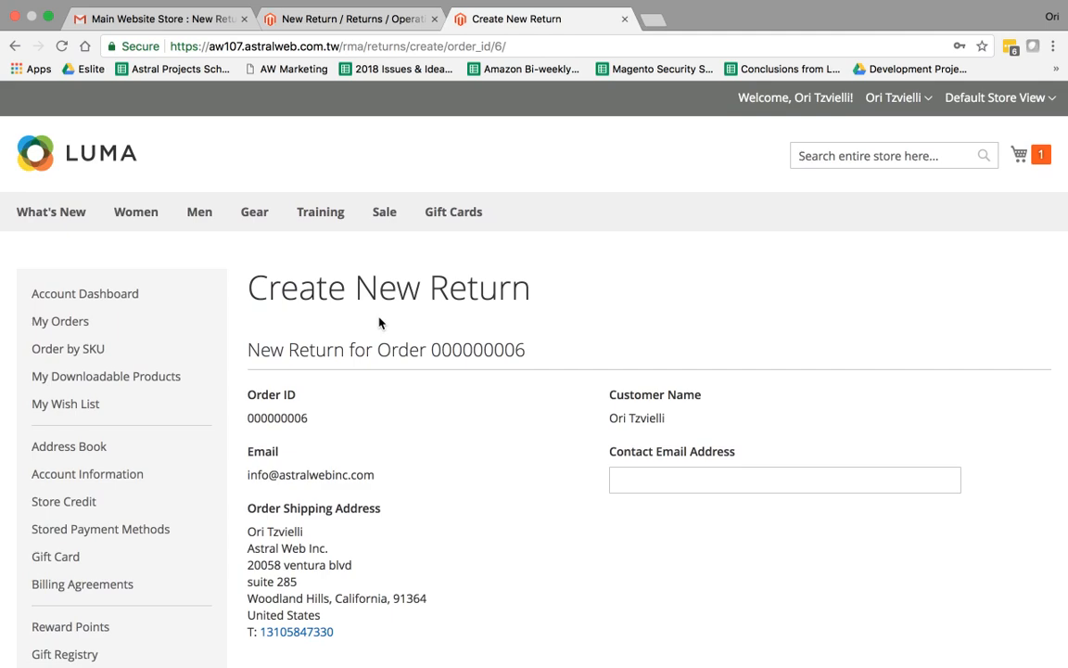
{"action": "scroll", "coordinate": [390, 322], "scroll_direction": "down", "scroll_amount": 10}
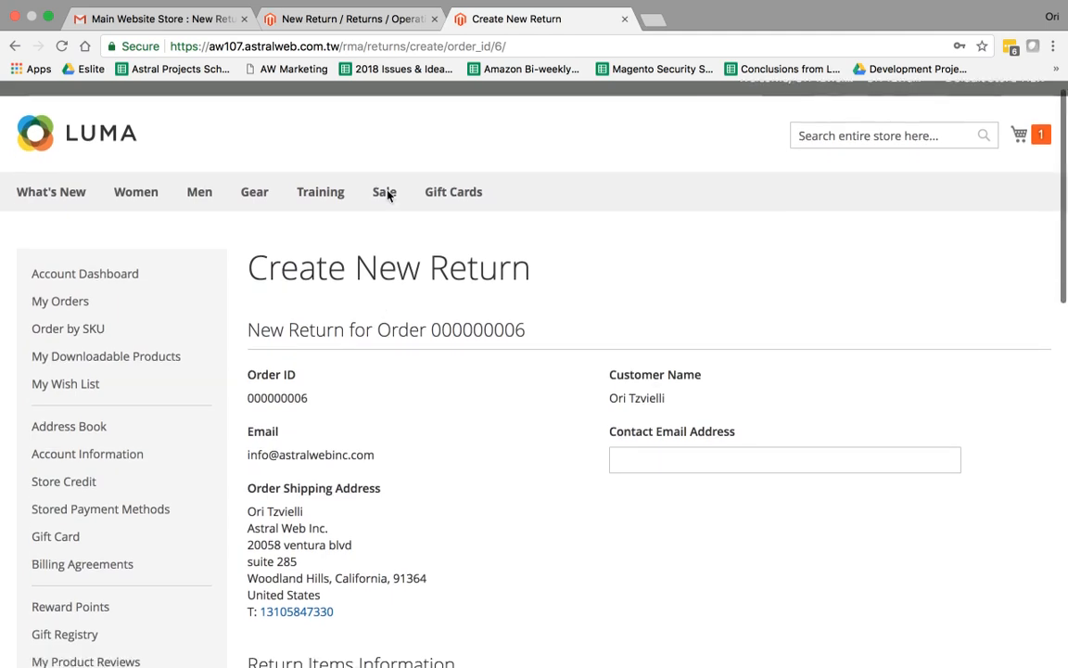
{"action": "scroll", "coordinate": [398, 324], "scroll_direction": "down", "scroll_amount": 3}
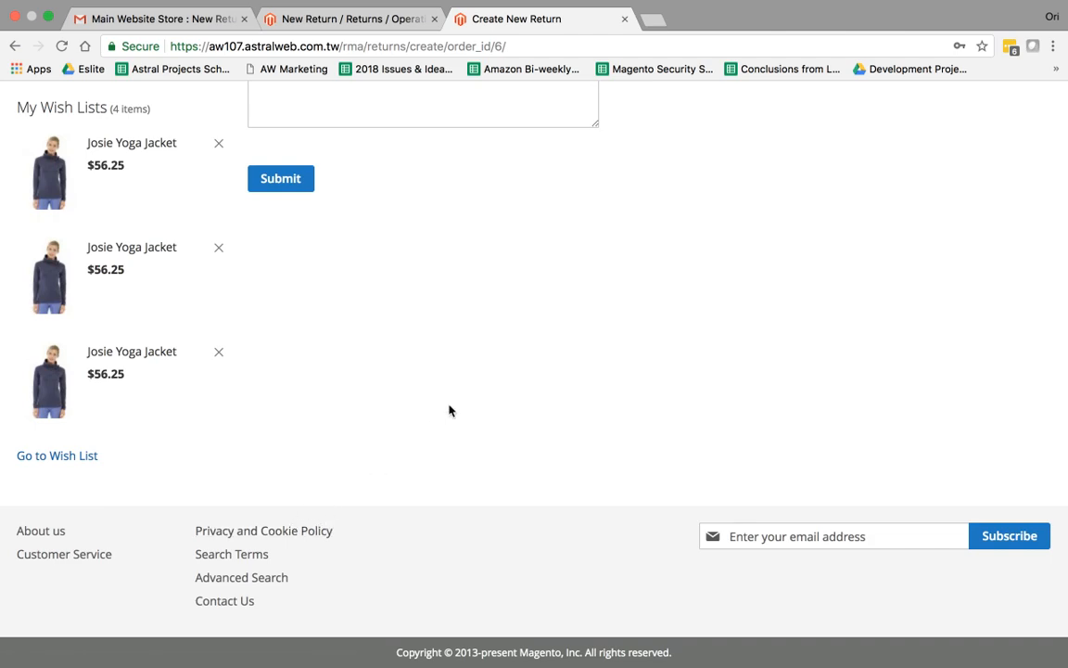
{"action": "scroll", "coordinate": [449, 411], "scroll_direction": "up", "scroll_amount": 15}
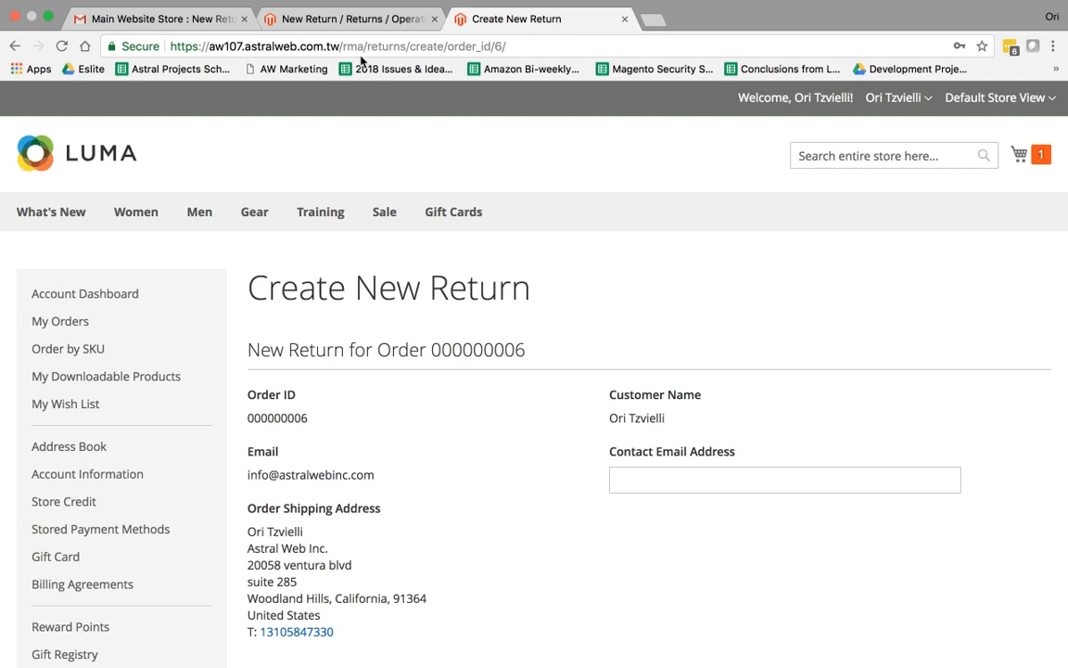
{"action": "left_click", "coordinate": [322, 19]}
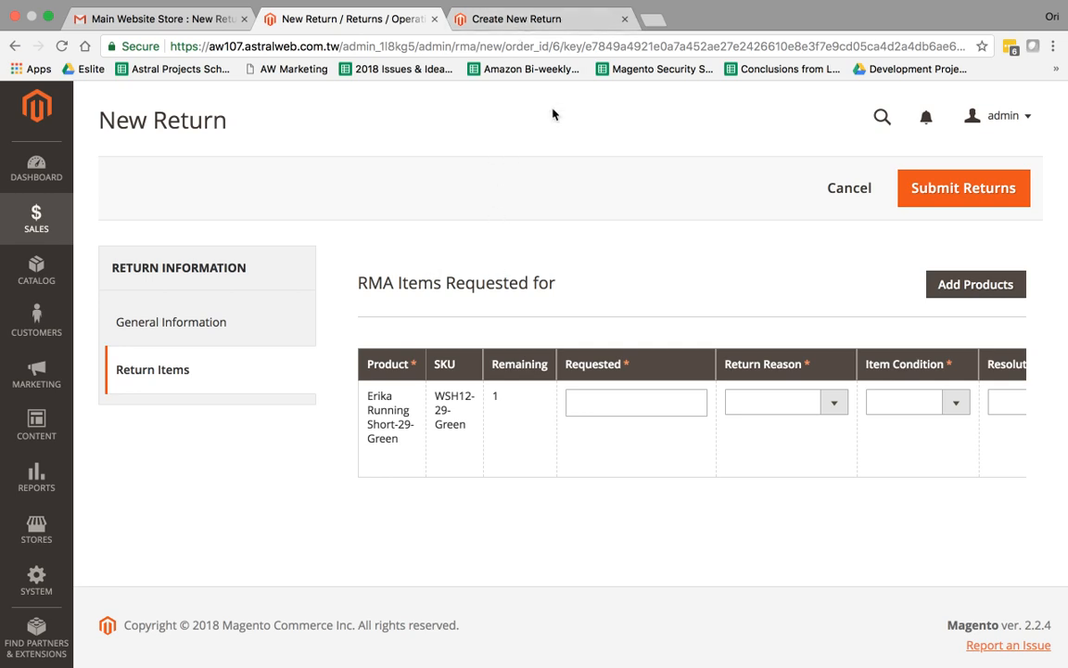
{"action": "left_click", "coordinate": [555, 18]}
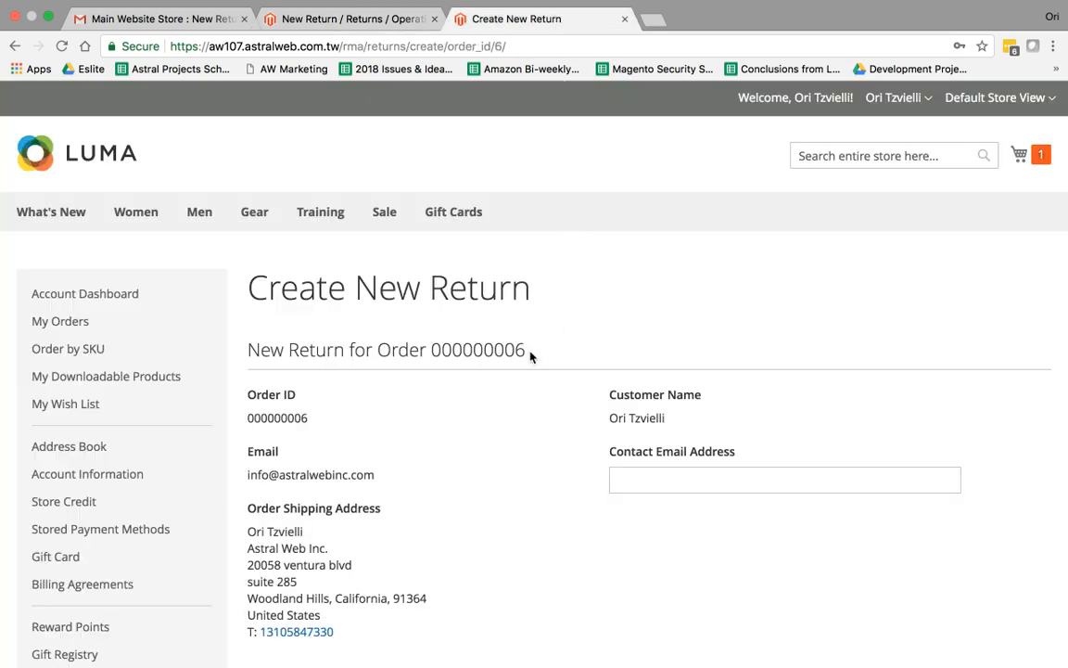
Open order 000000006 from My Orders and start a return for it
{"action": "left_click", "coordinate": [61, 322]}
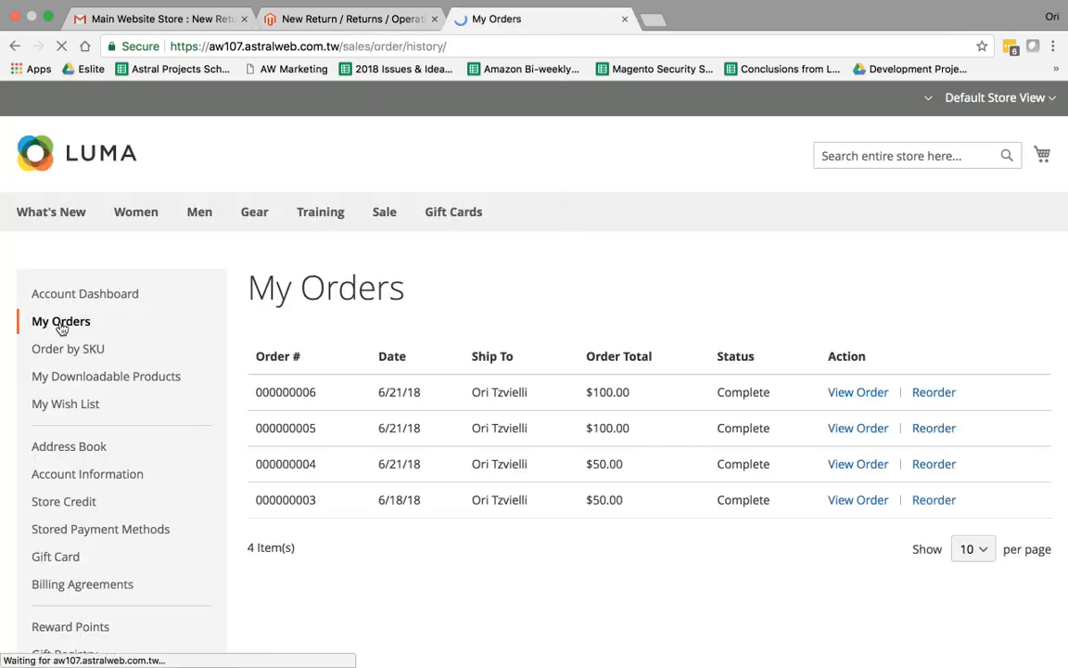
{"action": "left_click", "coordinate": [851, 394]}
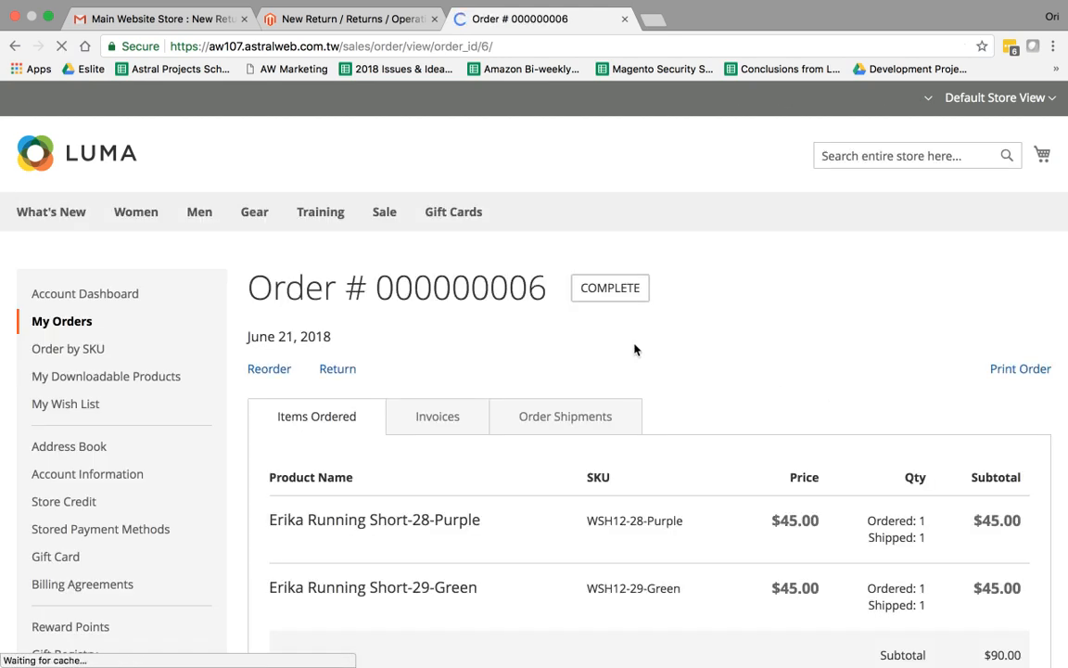
{"action": "scroll", "coordinate": [630, 353], "scroll_direction": "down", "scroll_amount": 1}
{"action": "left_click", "coordinate": [339, 323]}
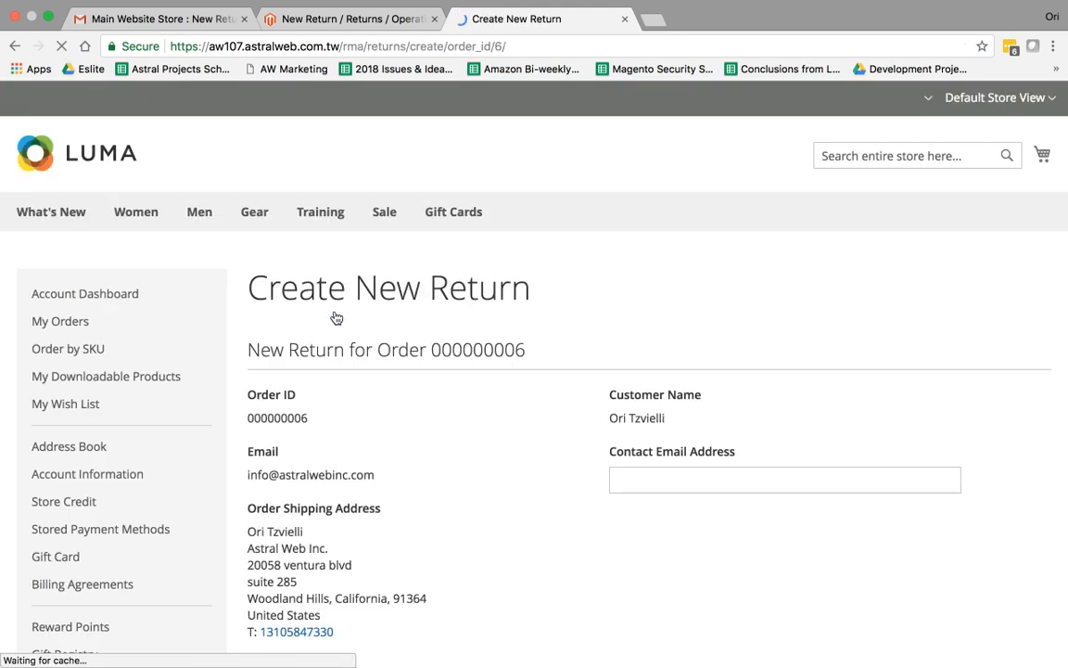
{"action": "scroll", "coordinate": [503, 419], "scroll_direction": "down", "scroll_amount": 5}
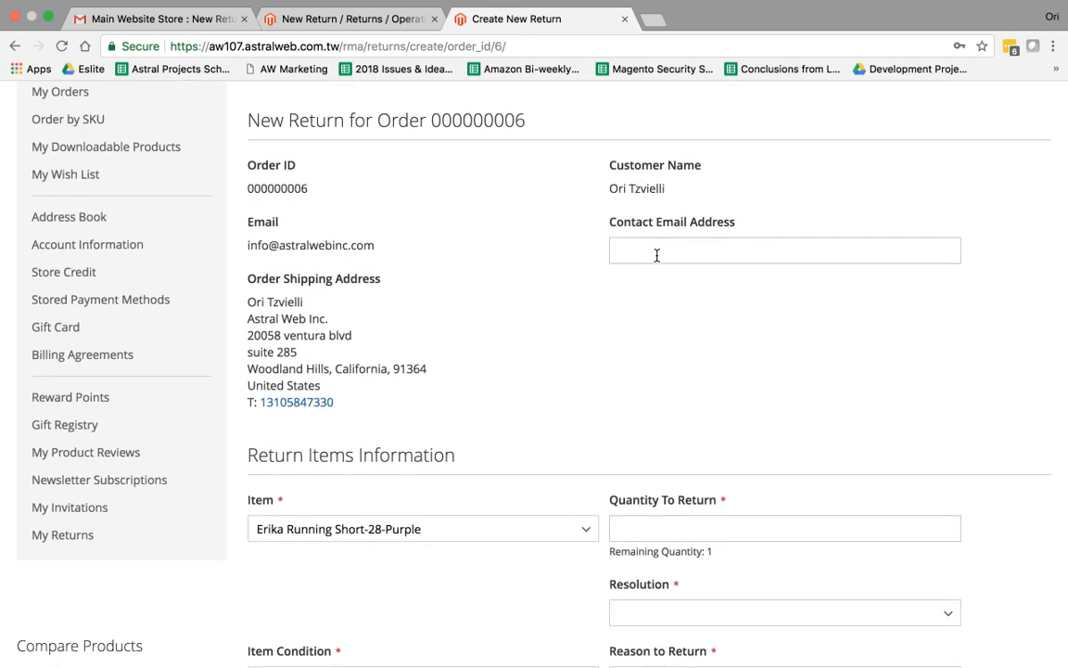
Fill in the contact email address for the return
{"action": "left_click", "coordinate": [660, 250]}
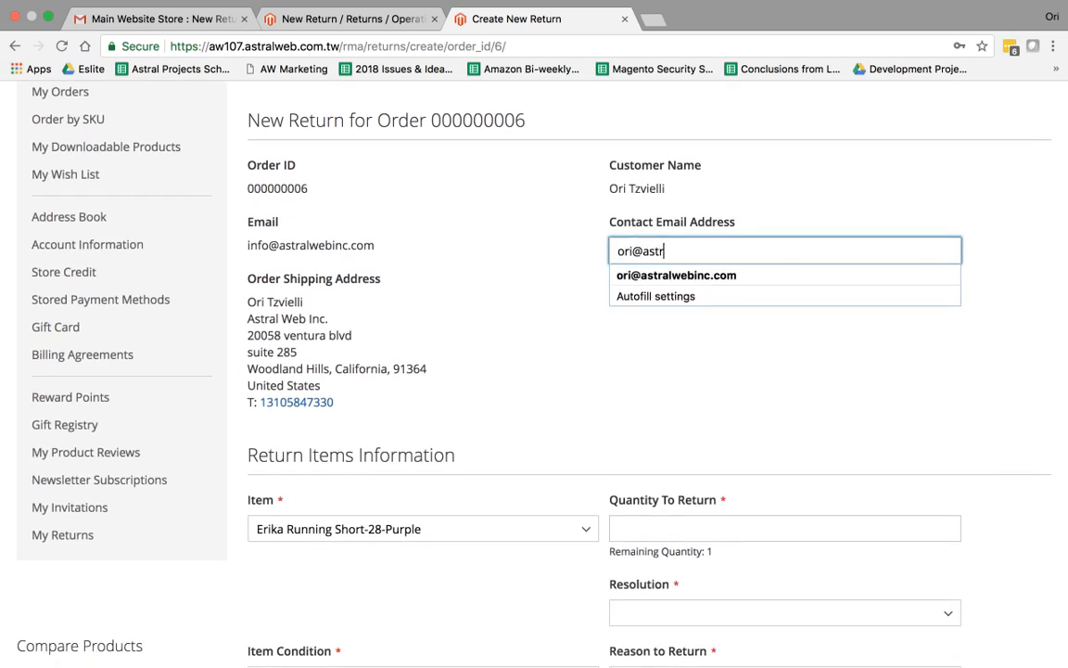
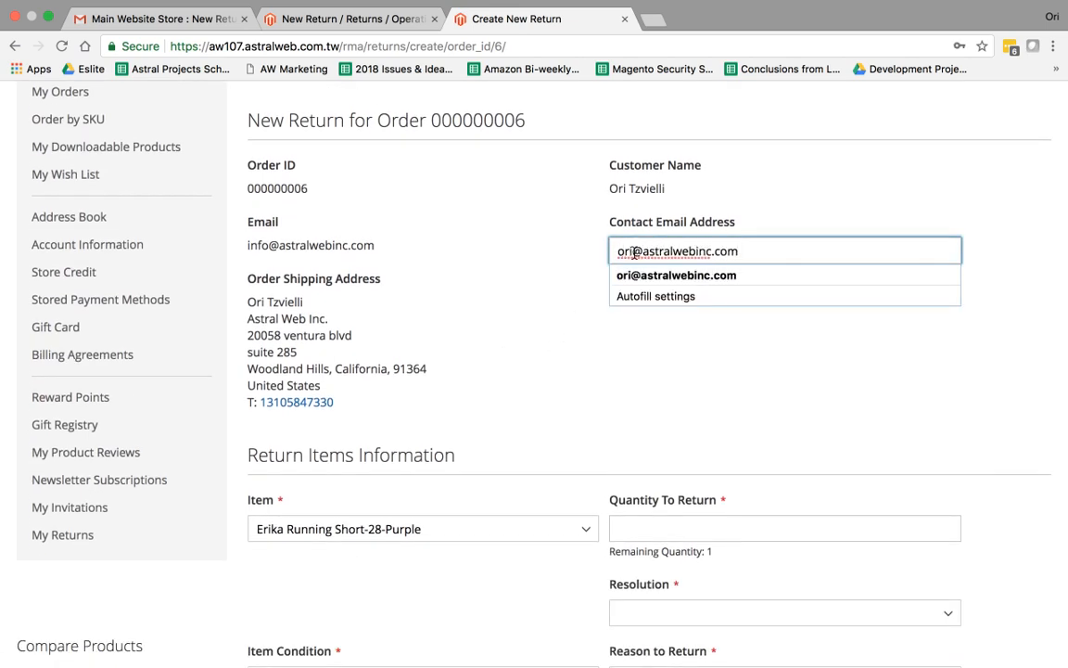
{"action": "left_click_drag", "start_coordinate": [632, 251], "coordinate": [590, 258]}
{"action": "type", "text": "info"}
{"action": "left_click", "coordinate": [613, 342]}
{"action": "scroll", "coordinate": [575, 327], "scroll_direction": "down", "scroll_amount": 3}
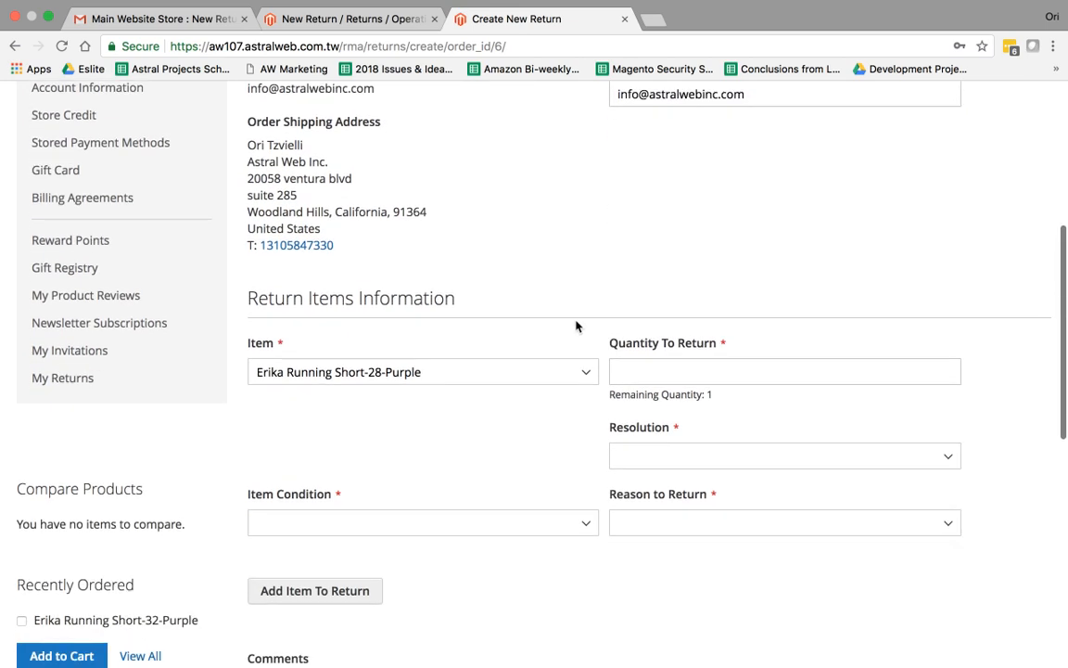
Choose Erika Running Short-29-Green as the item with quantity 1
{"action": "left_click", "coordinate": [480, 382]}
{"action": "left_click", "coordinate": [477, 388]}
{"action": "left_click", "coordinate": [660, 375]}
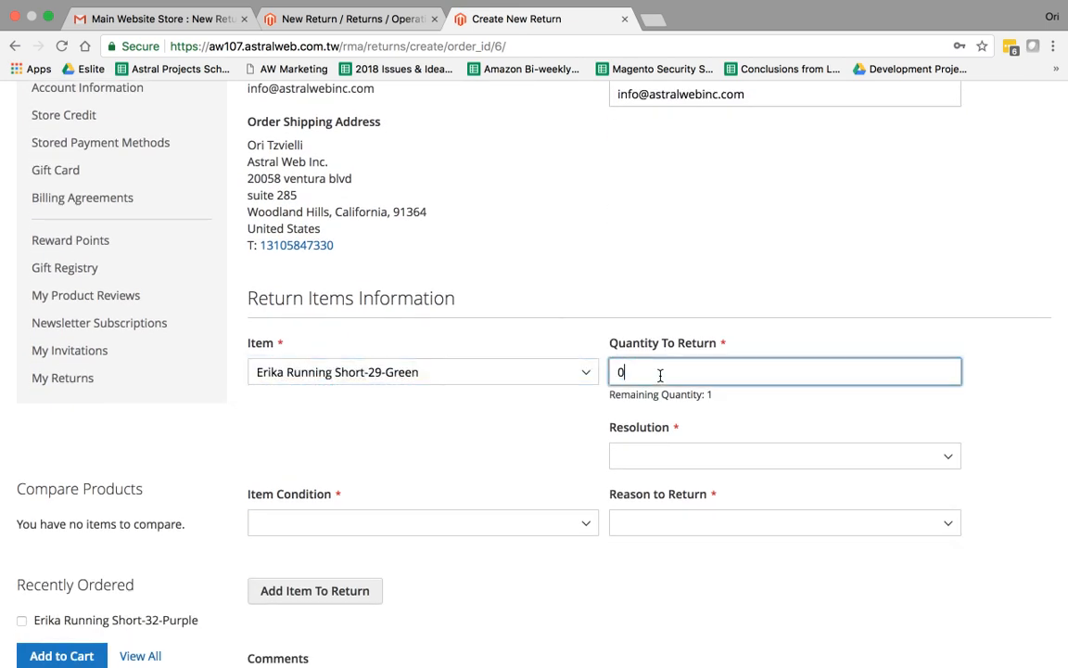
{"action": "key", "text": "BackSpace"}
{"action": "type", "text": "1"}
Set resolution to Refund, item condition to Unopened, and reason to Other
{"action": "left_click", "coordinate": [686, 461]}
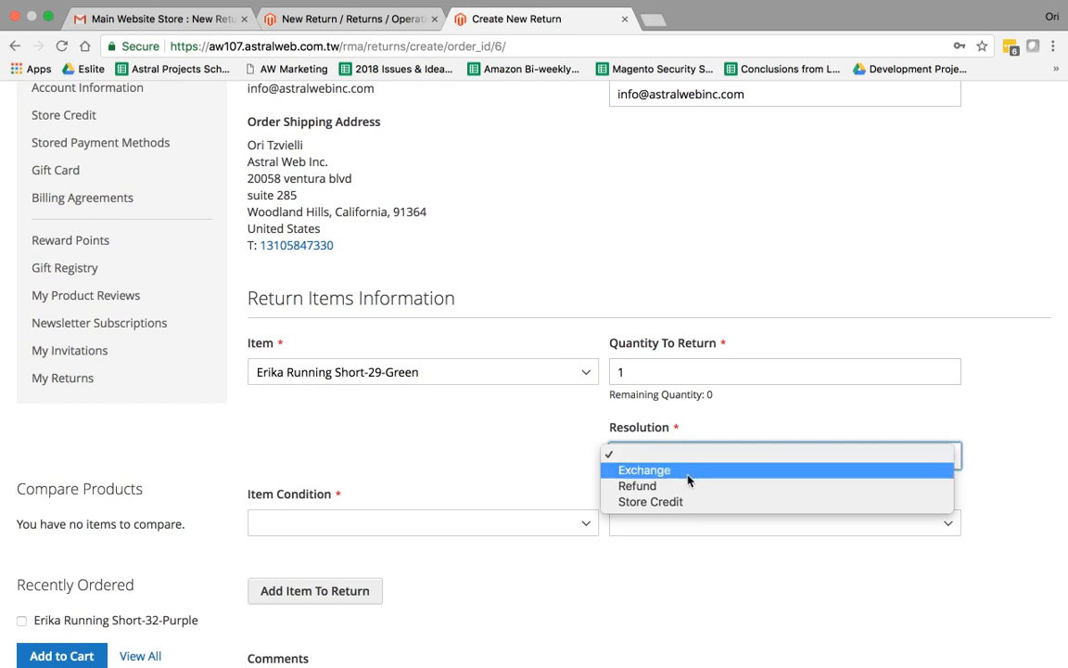
{"action": "left_click", "coordinate": [686, 487]}
{"action": "left_click", "coordinate": [558, 525]}
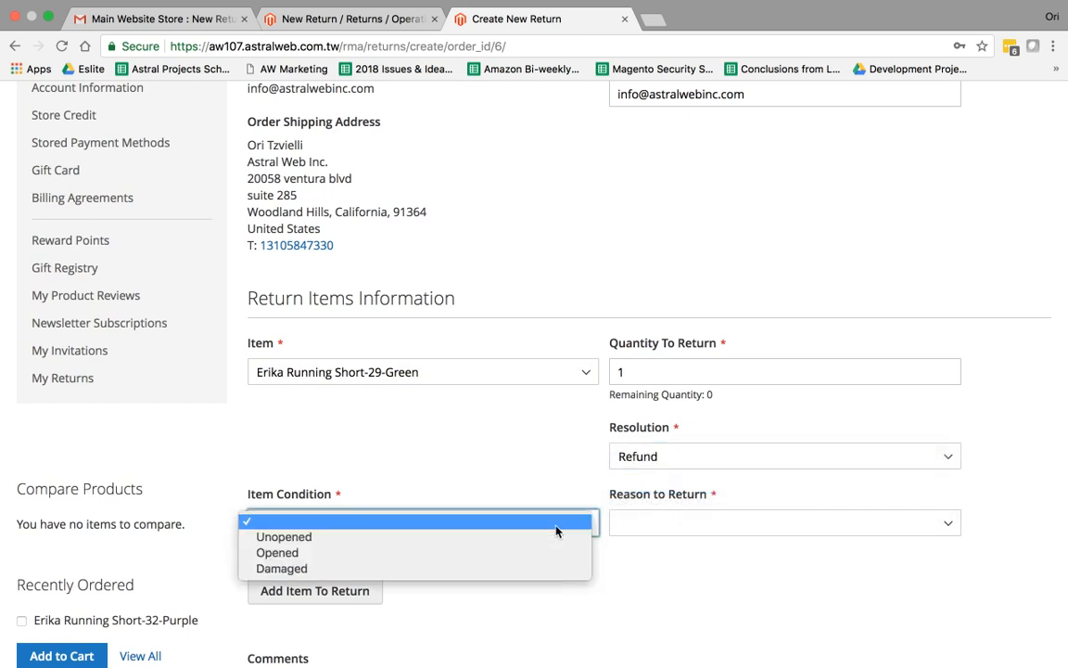
{"action": "left_click", "coordinate": [492, 552]}
{"action": "left_click", "coordinate": [448, 525]}
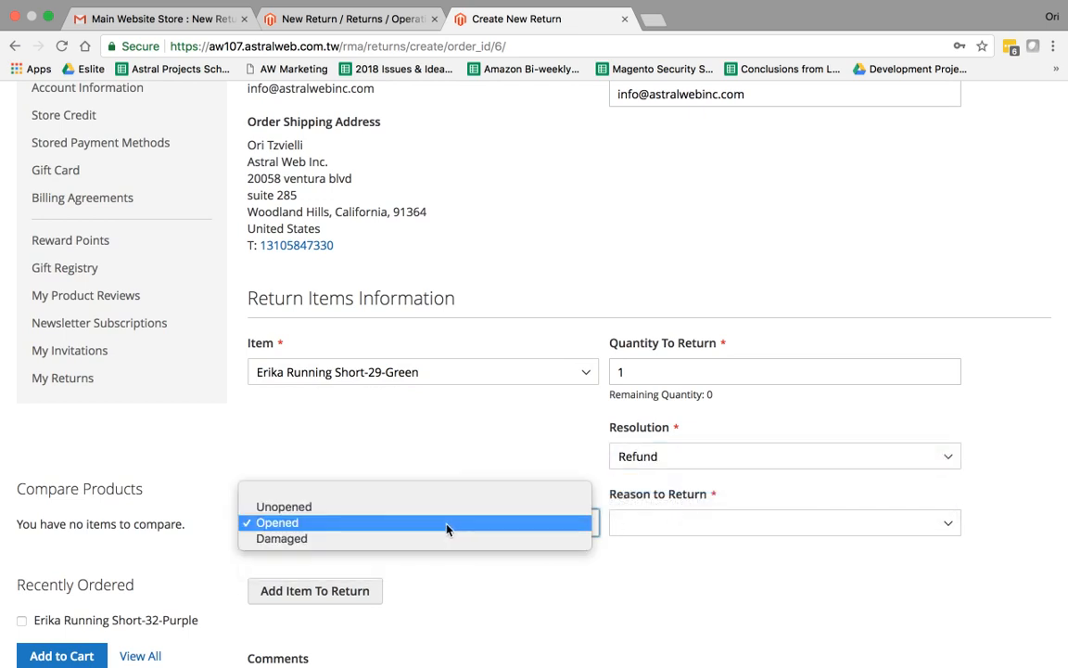
{"action": "left_click", "coordinate": [443, 508]}
{"action": "left_click", "coordinate": [659, 522]}
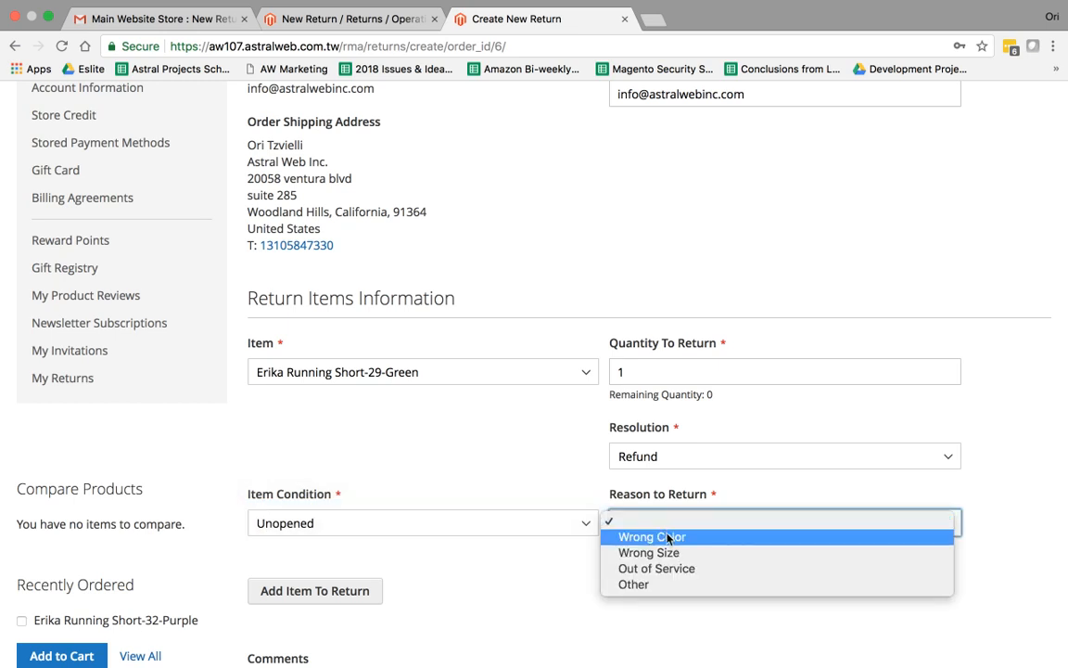
{"action": "left_click", "coordinate": [659, 584]}
Explain the Other reason as 'sent me the wrong. but now i dont care'
{"action": "left_click", "coordinate": [534, 590]}
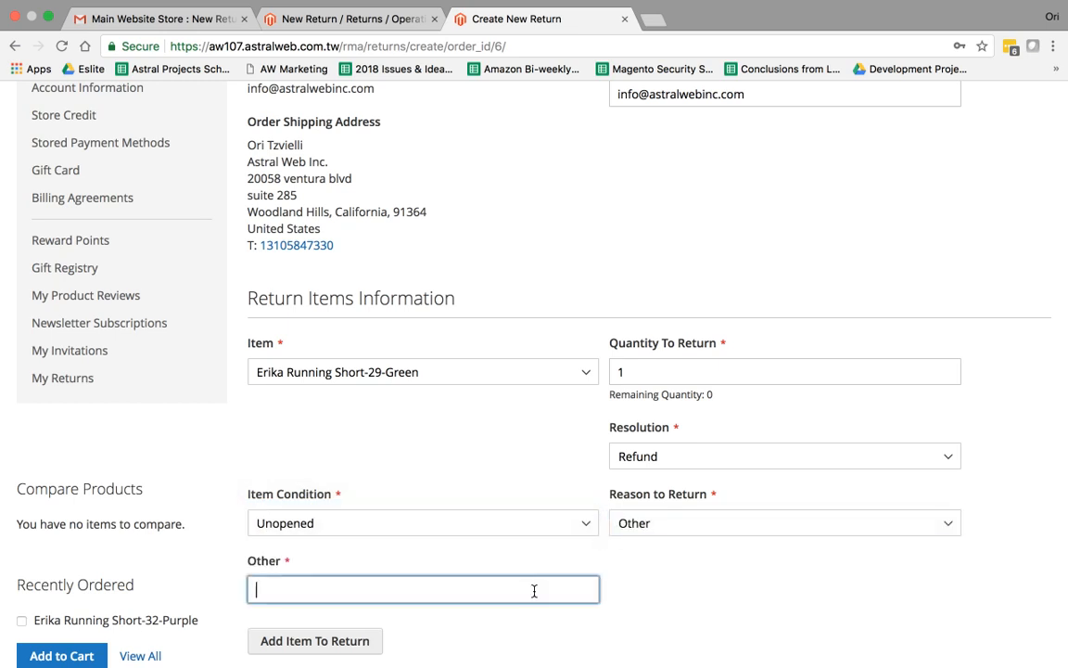
{"action": "type", "text": "sent me the wrong. "}
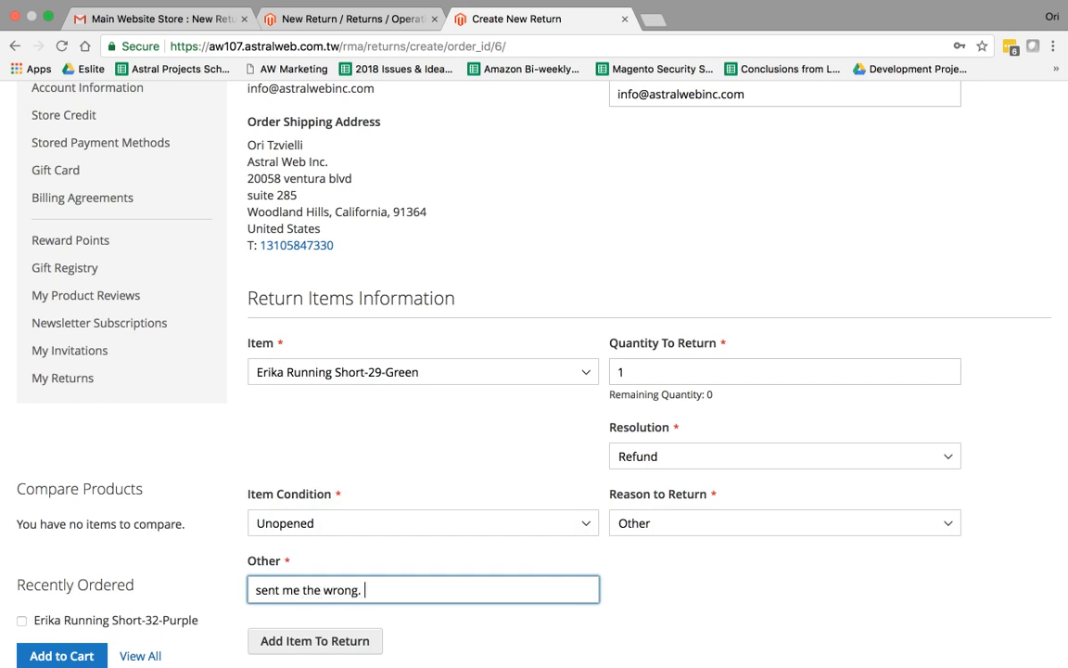
{"action": "type", "text": "but now i dont care"}
{"action": "scroll", "coordinate": [535, 371], "scroll_direction": "down", "scroll_amount": 3}
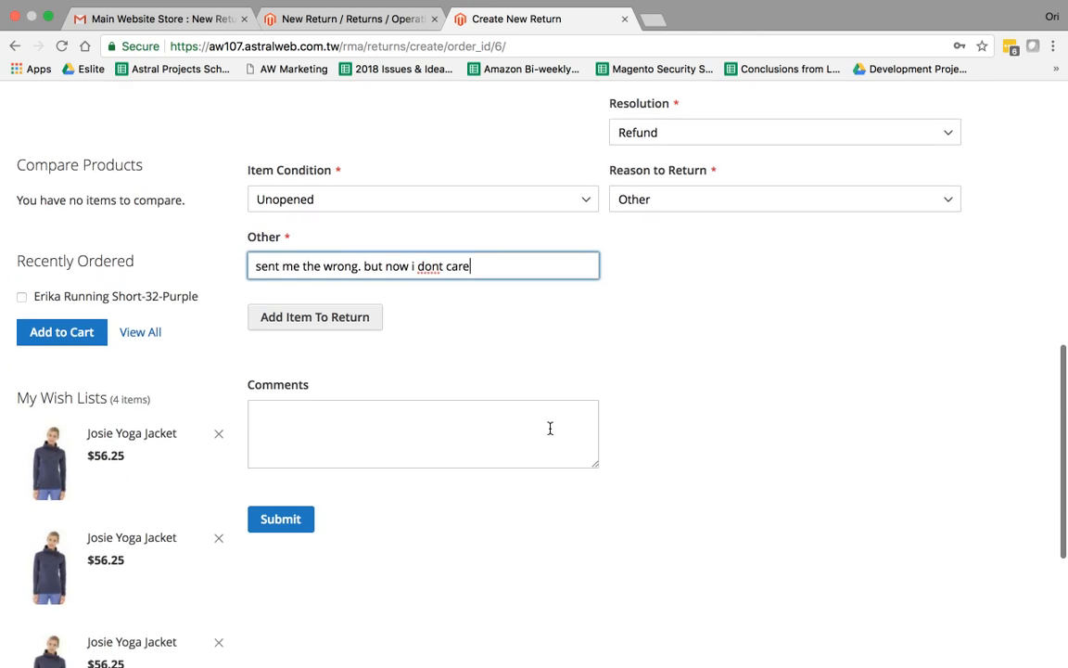
{"action": "scroll", "coordinate": [555, 427], "scroll_direction": "up", "scroll_amount": 3}
{"action": "left_click", "coordinate": [364, 469]}
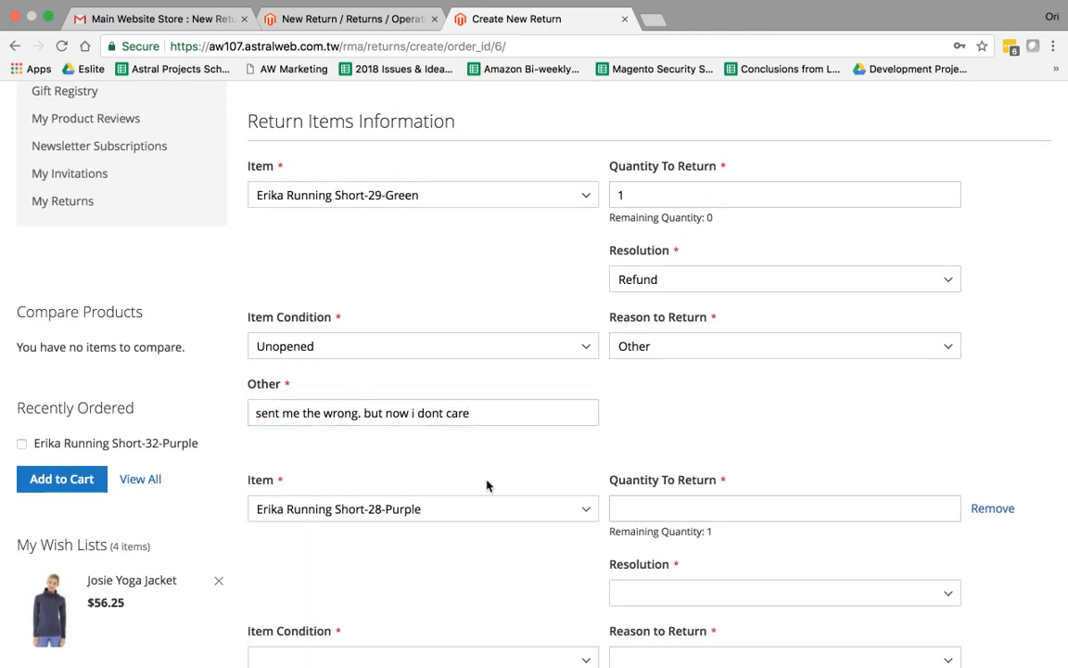
{"action": "scroll", "coordinate": [486, 484], "scroll_direction": "down", "scroll_amount": 2}
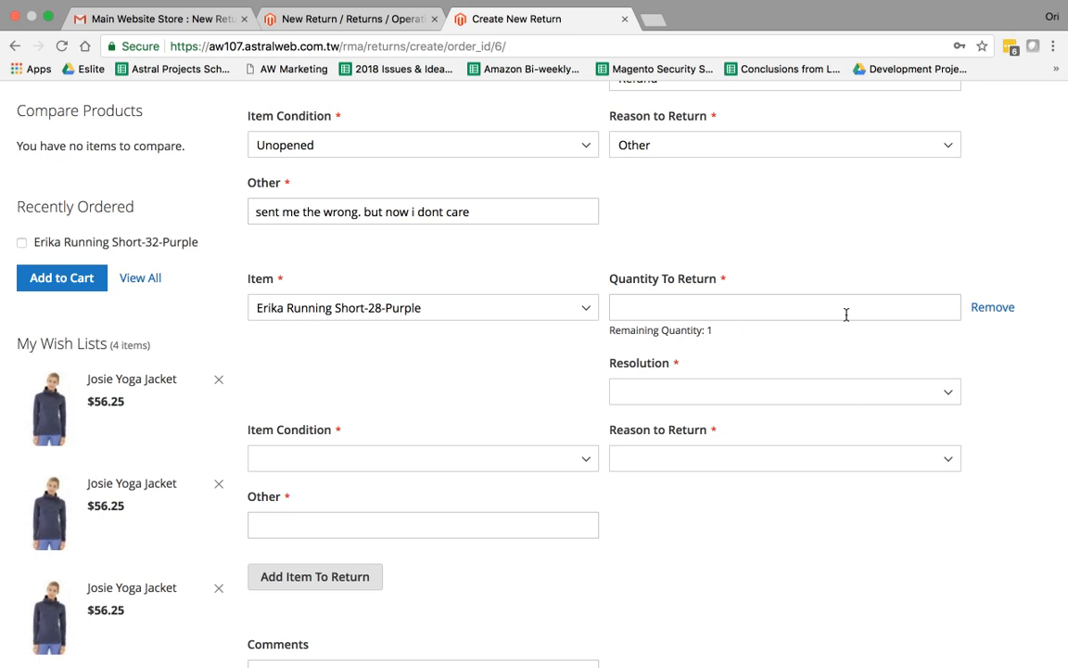
{"action": "left_click", "coordinate": [989, 314]}
{"action": "scroll", "coordinate": [736, 384], "scroll_direction": "down", "scroll_amount": 2}
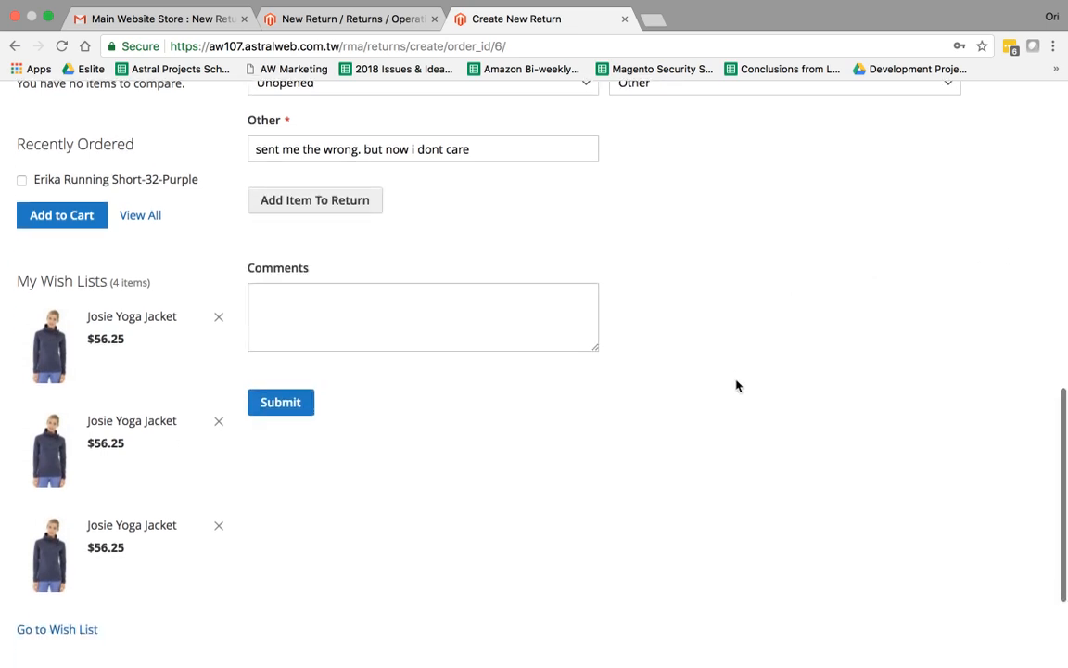
Add the comment 'please help asap' and submit the return request
{"action": "left_click", "coordinate": [322, 251]}
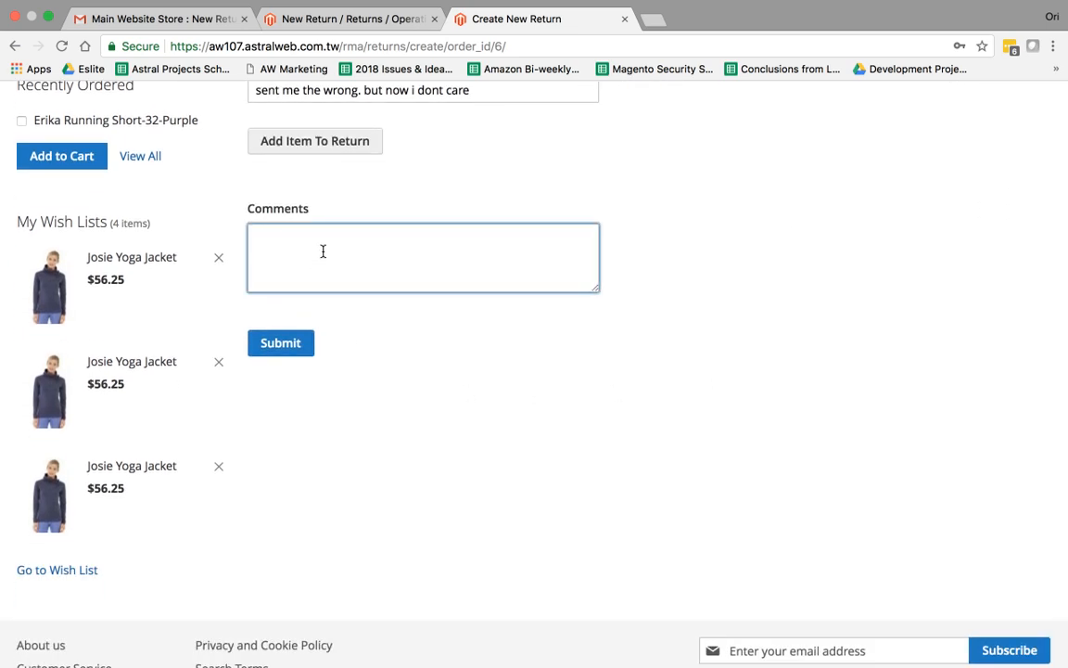
{"action": "type", "text": "please help asap"}
{"action": "left_click", "coordinate": [271, 344]}
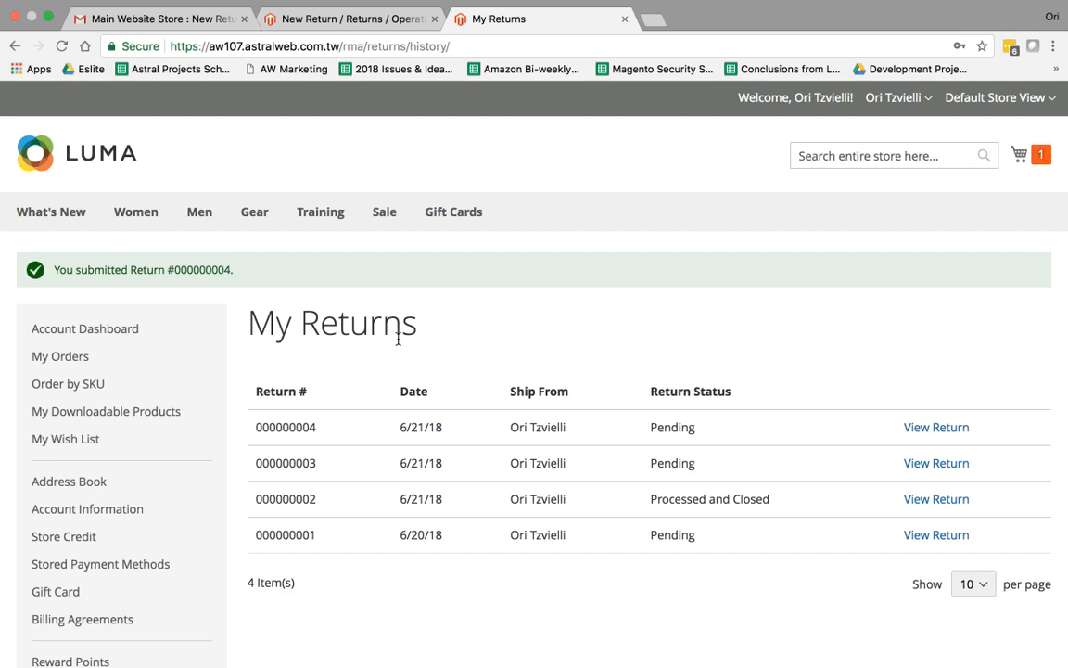
Locate the newly submitted return 000000004 in the My Returns list
{"action": "left_click_drag", "start_coordinate": [256, 427], "coordinate": [430, 426]}
{"action": "left_click", "coordinate": [432, 416]}
{"action": "left_click", "coordinate": [381, 14]}
{"action": "left_click", "coordinate": [42, 225]}
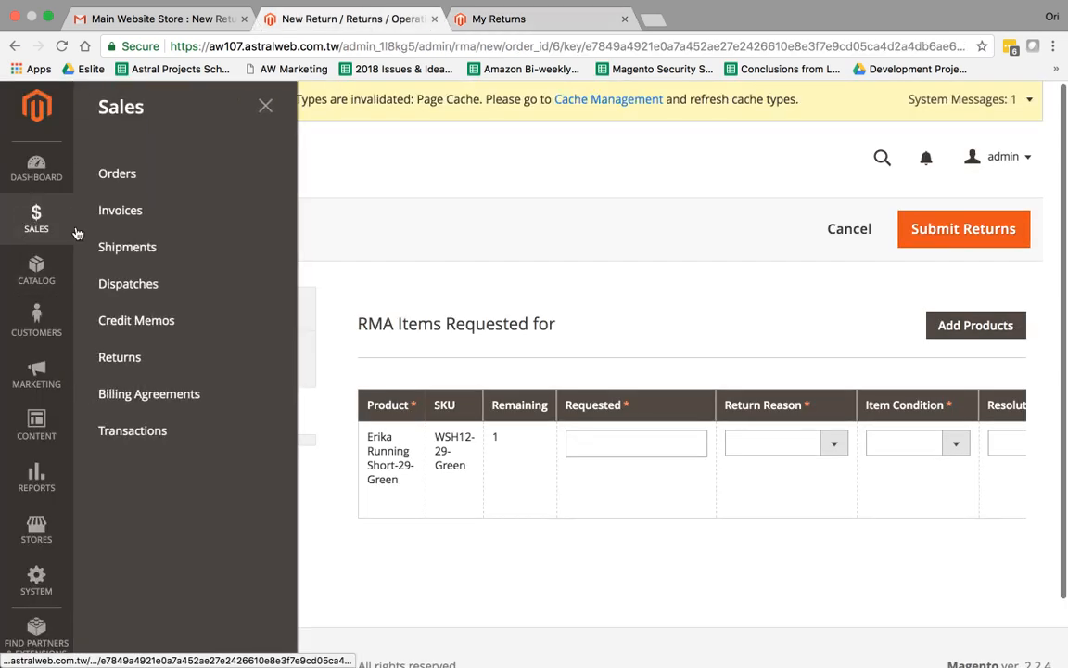
{"action": "left_click", "coordinate": [174, 368]}
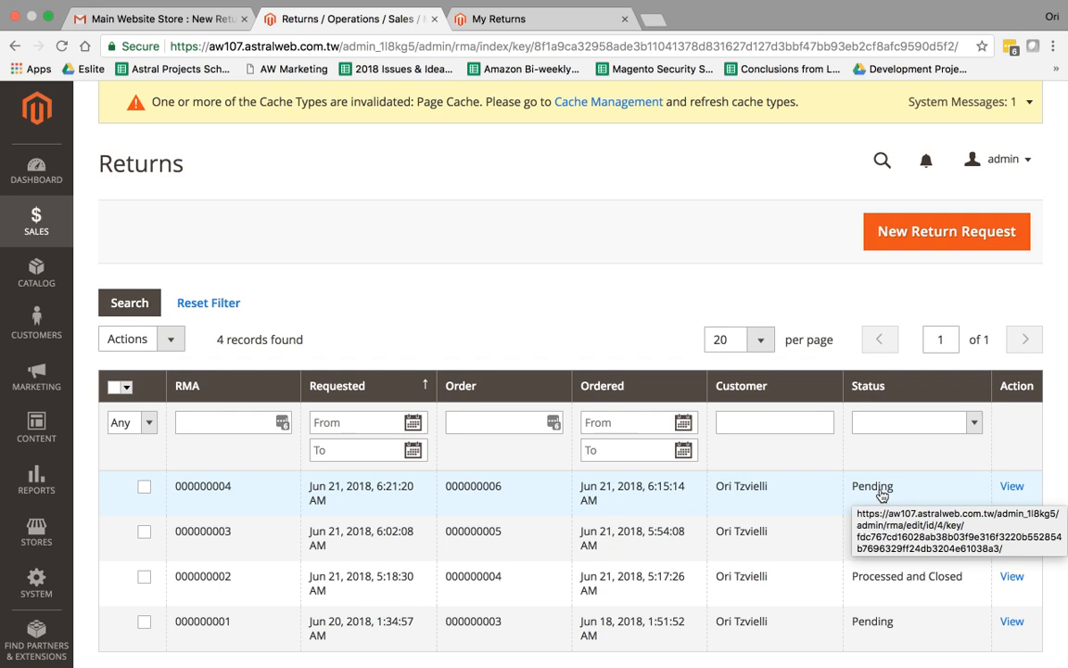
{"action": "left_click", "coordinate": [850, 497]}
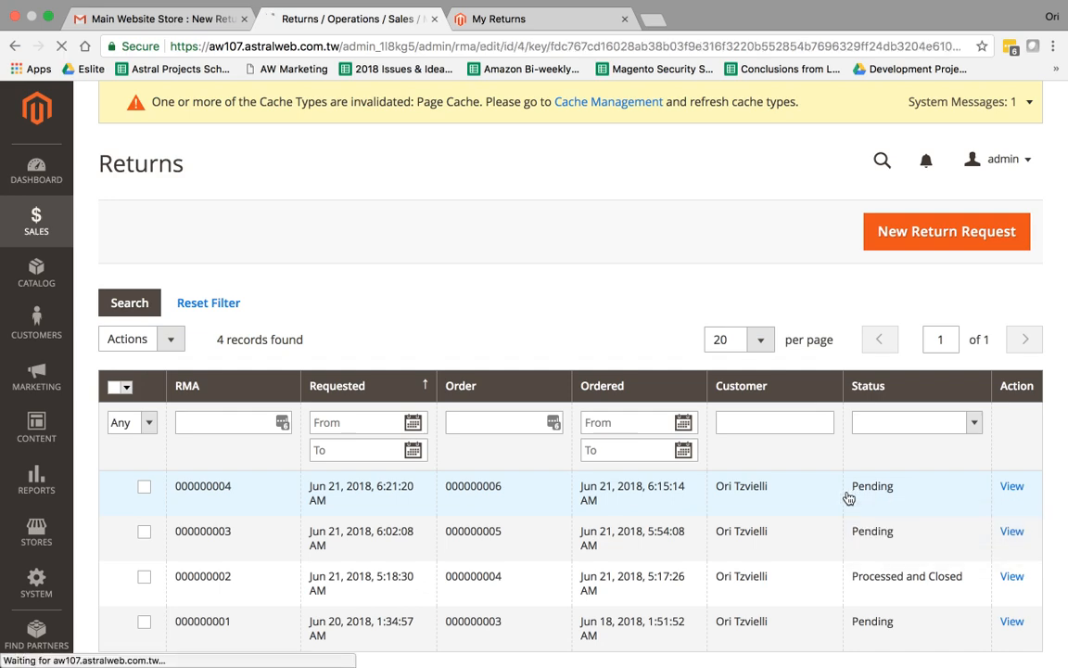
{"action": "scroll", "coordinate": [733, 334], "scroll_direction": "down", "scroll_amount": 3}
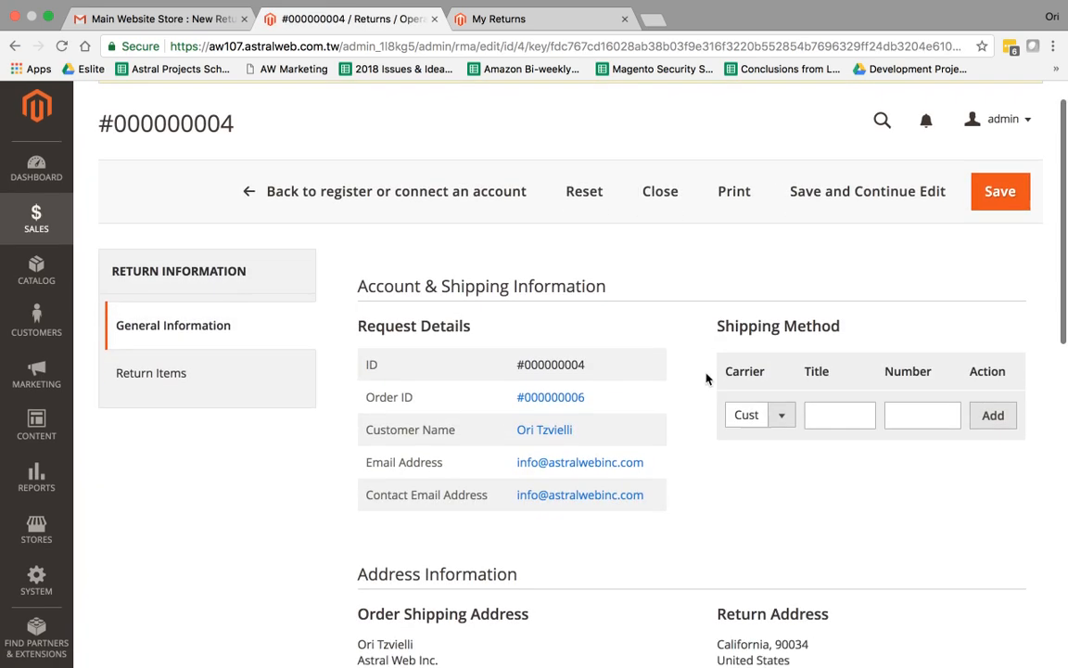
{"action": "left_click_drag", "start_coordinate": [374, 288], "coordinate": [414, 287]}
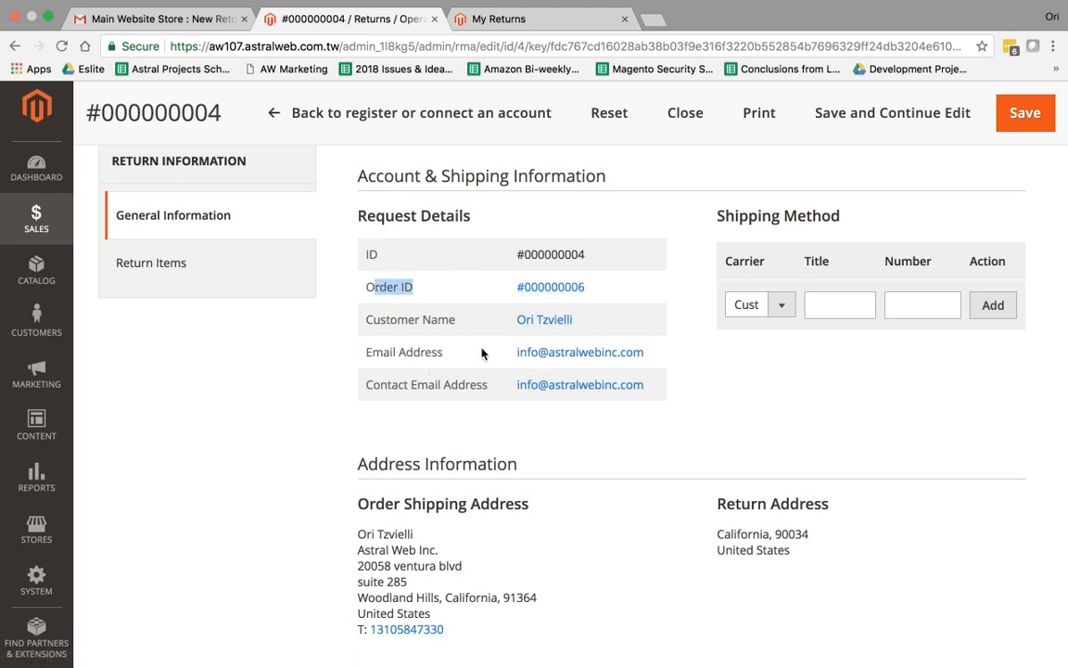
{"action": "scroll", "coordinate": [654, 417], "scroll_direction": "down", "scroll_amount": 5}
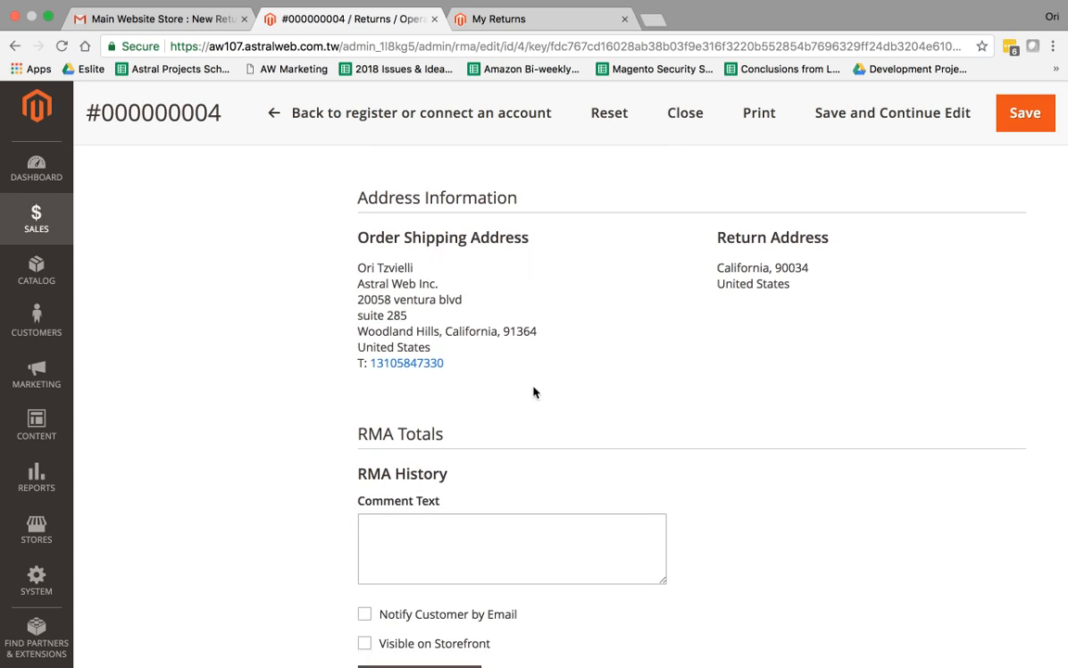
{"action": "scroll", "coordinate": [741, 364], "scroll_direction": "down", "scroll_amount": 7}
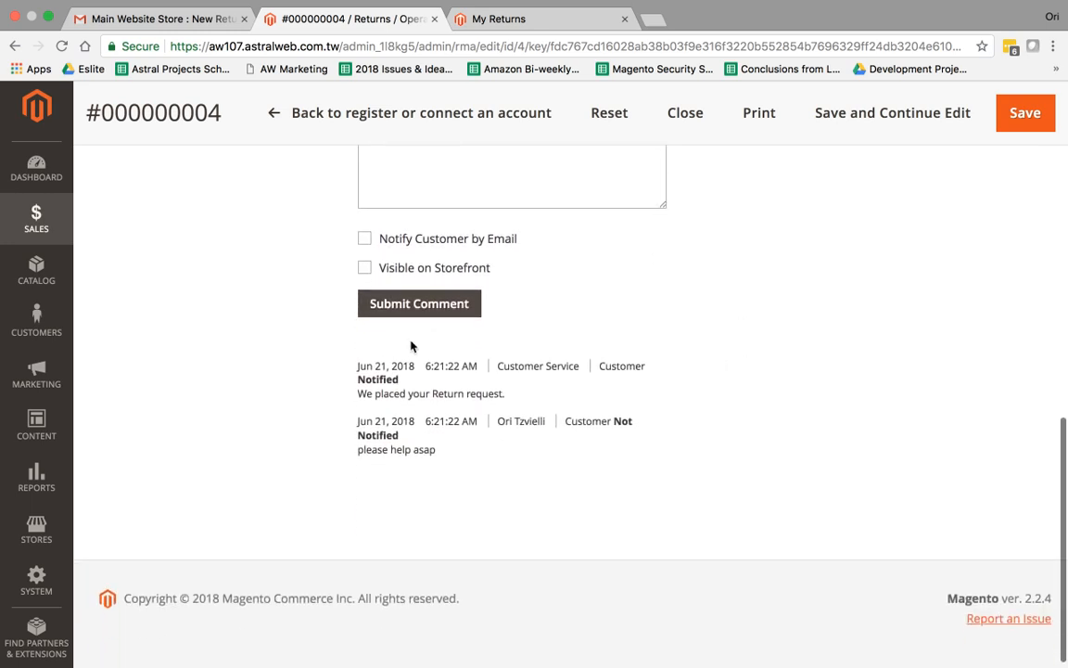
{"action": "left_click_drag", "start_coordinate": [463, 449], "coordinate": [464, 425]}
{"action": "left_click", "coordinate": [465, 425]}
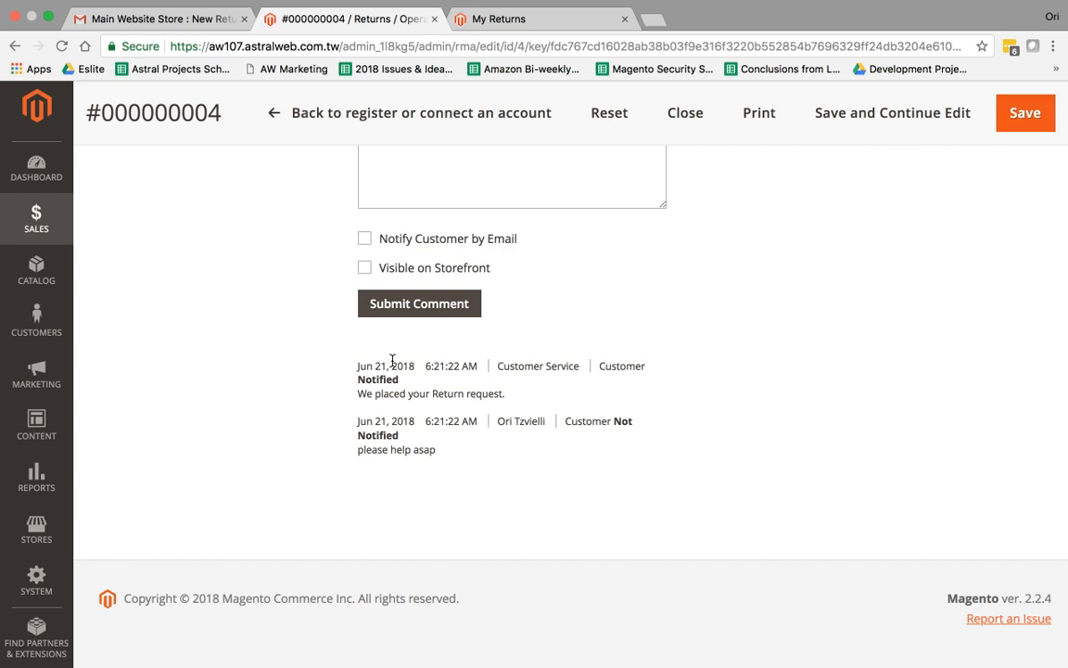
{"action": "scroll", "coordinate": [579, 399], "scroll_direction": "up", "scroll_amount": 10}
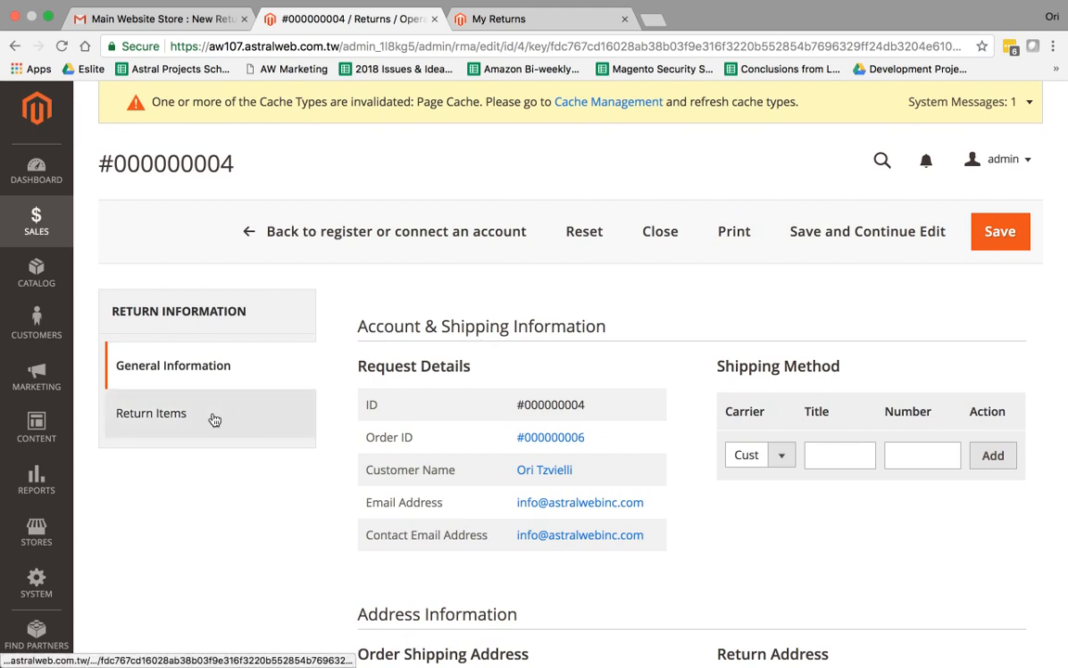
Show return #000000004's items, leaving resolution Refund and status Pending unchanged
{"action": "left_click", "coordinate": [214, 420]}
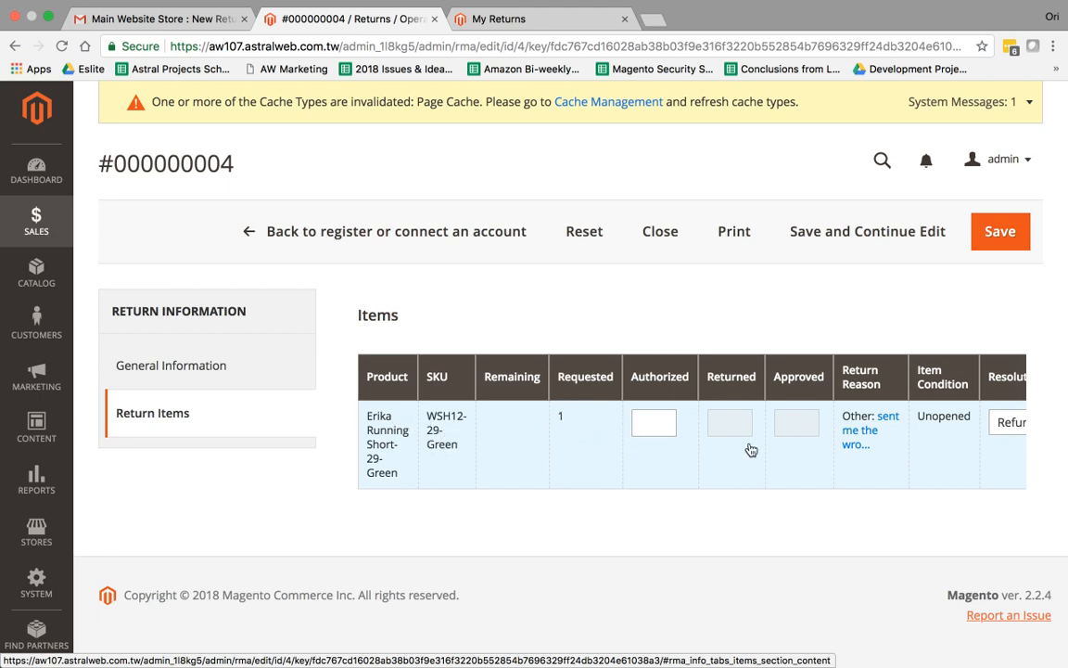
{"action": "scroll", "coordinate": [746, 447], "scroll_direction": "right", "scroll_amount": 3}
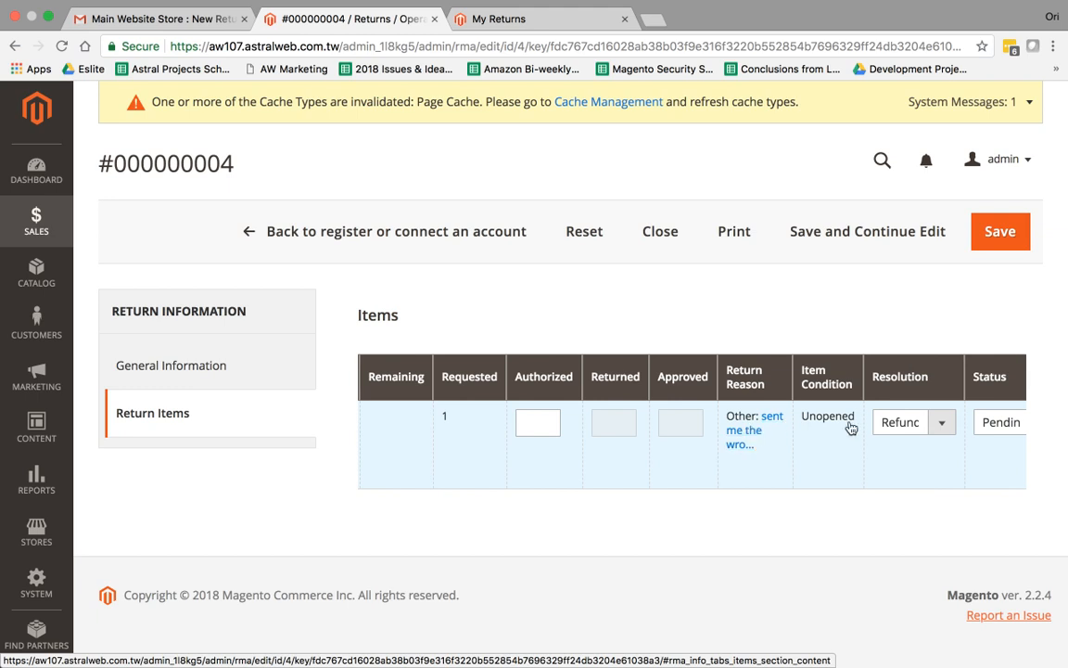
{"action": "scroll", "coordinate": [852, 422], "scroll_direction": "right", "scroll_amount": 3}
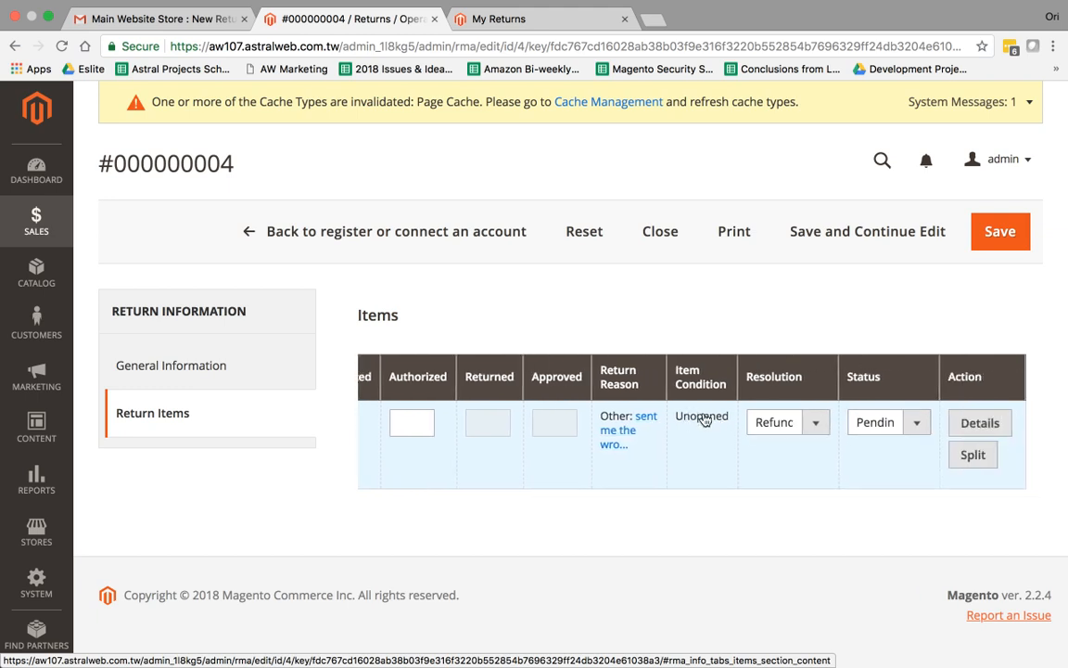
{"action": "left_click", "coordinate": [796, 432]}
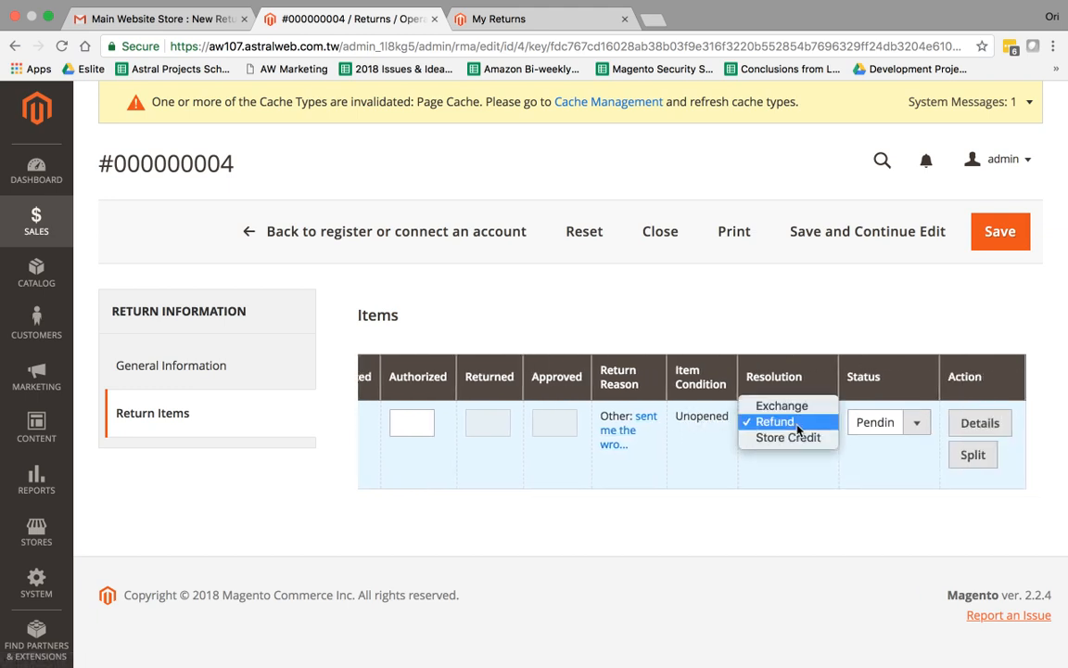
{"action": "left_click", "coordinate": [888, 424]}
{"action": "left_click", "coordinate": [890, 425]}
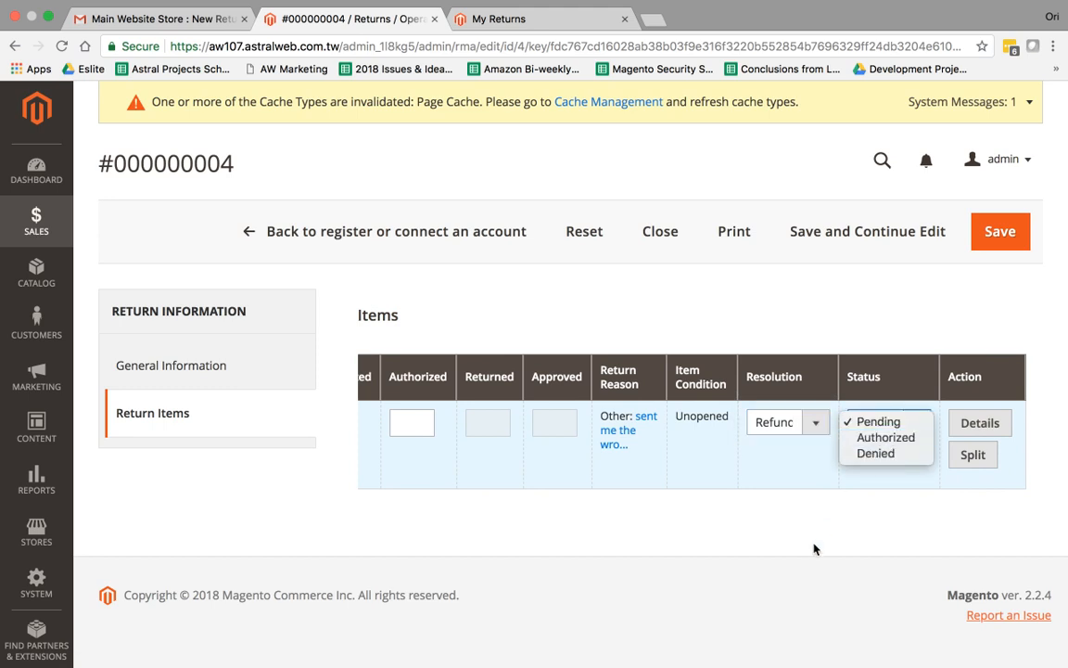
{"action": "left_click", "coordinate": [788, 550]}
{"action": "scroll", "coordinate": [695, 455], "scroll_direction": "left", "scroll_amount": 5}
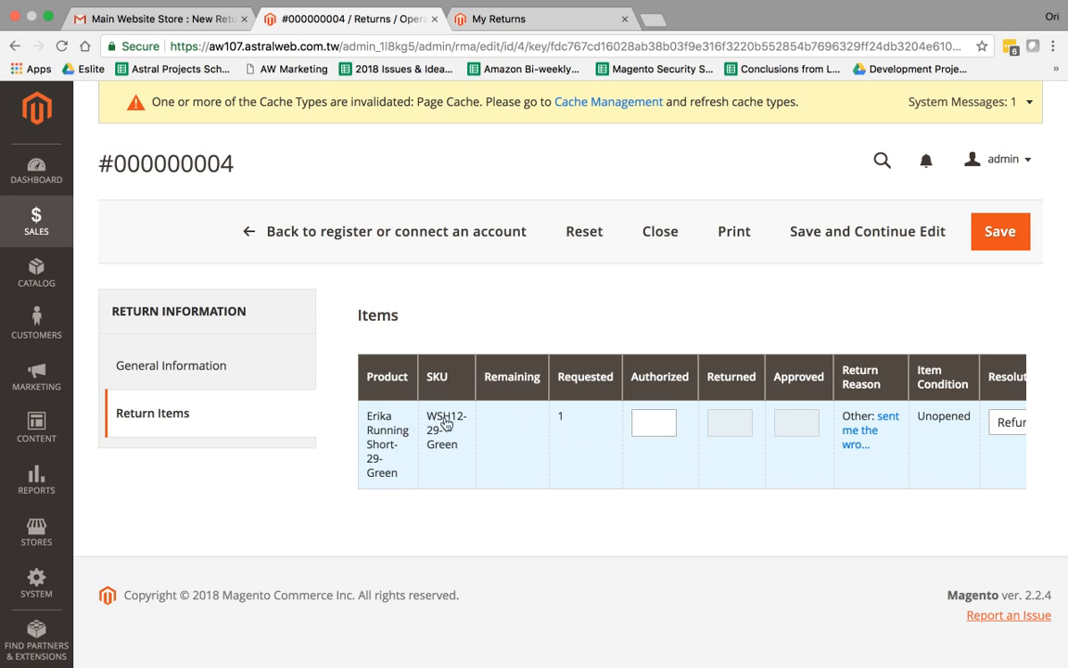
{"action": "scroll", "coordinate": [835, 436], "scroll_direction": "right", "scroll_amount": 3}
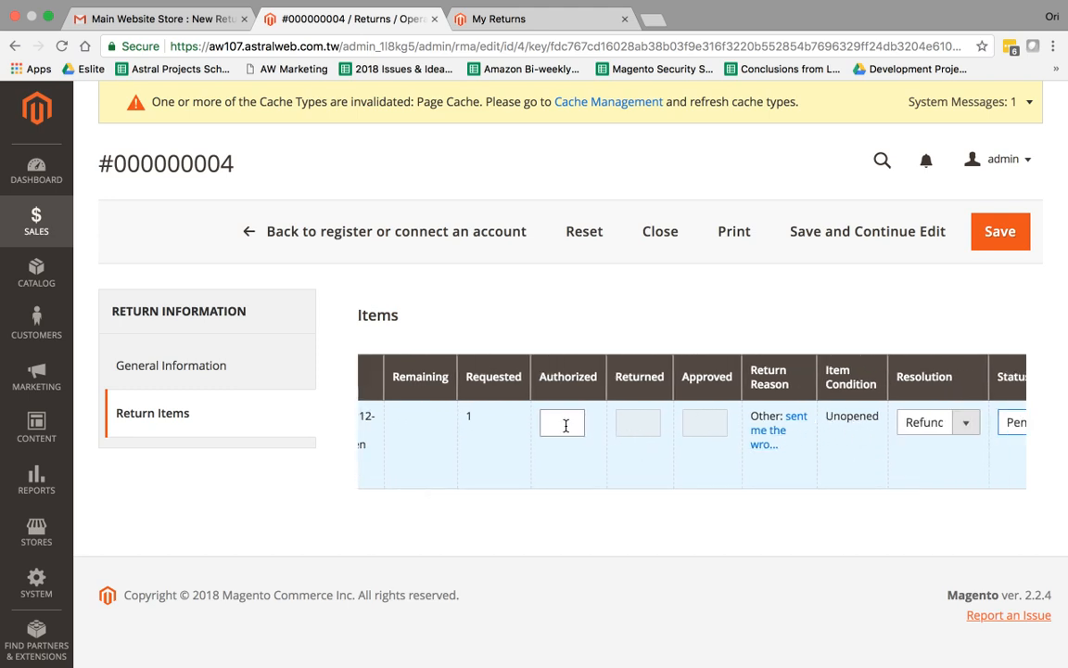
Enter authorized quantity 1, set the item status to Authorized, and save return #000000004
{"action": "scroll", "coordinate": [373, 405], "scroll_direction": "left", "scroll_amount": 3}
{"action": "left_click", "coordinate": [167, 371]}
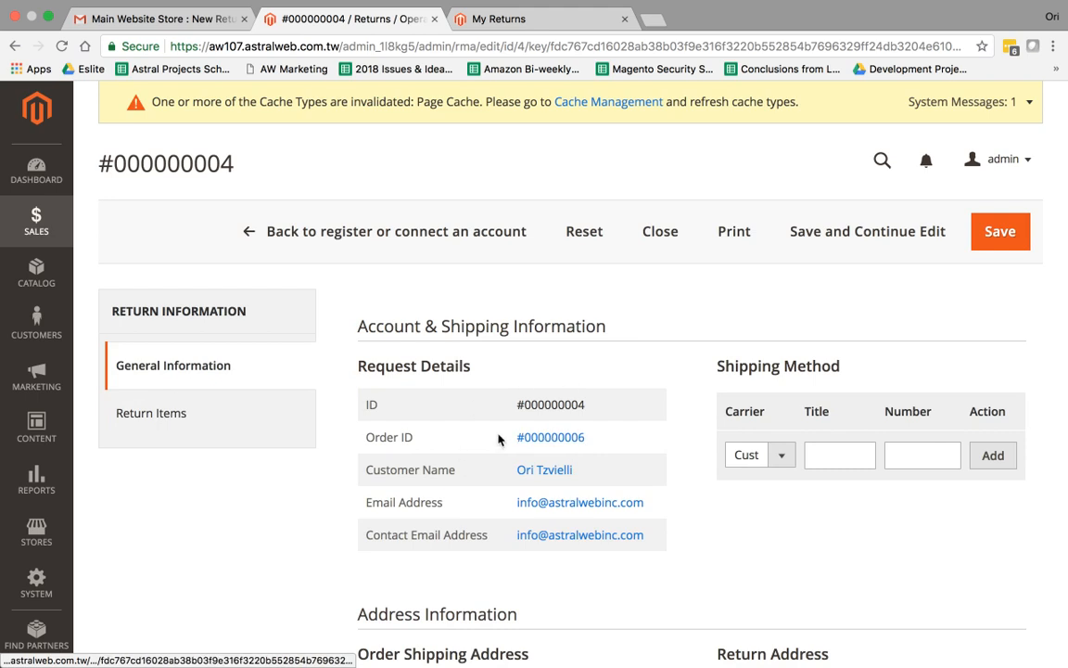
{"action": "left_click", "coordinate": [201, 408]}
{"action": "left_click", "coordinate": [666, 421]}
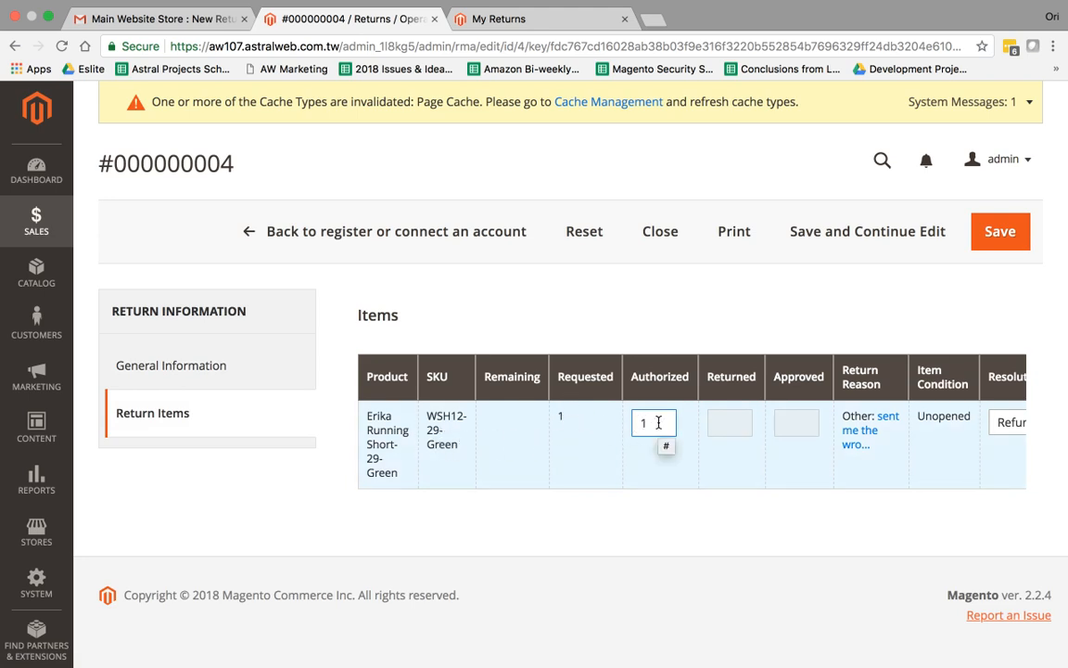
{"action": "scroll", "coordinate": [752, 443], "scroll_direction": "right", "scroll_amount": 5}
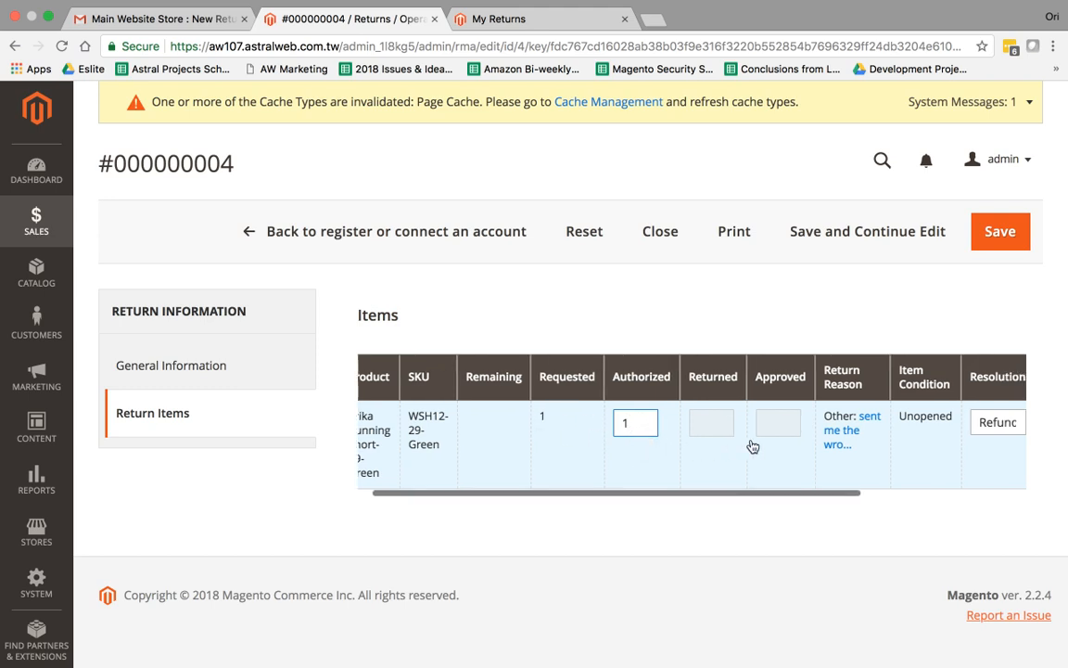
{"action": "left_click", "coordinate": [883, 425]}
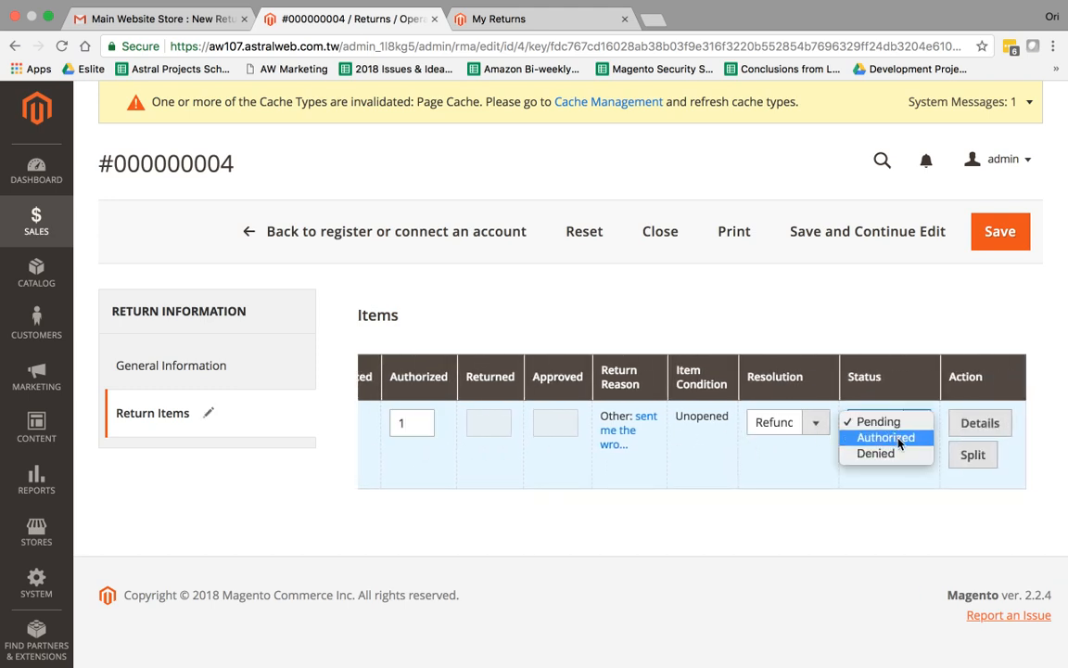
{"action": "left_click", "coordinate": [886, 437]}
{"action": "left_click", "coordinate": [884, 429]}
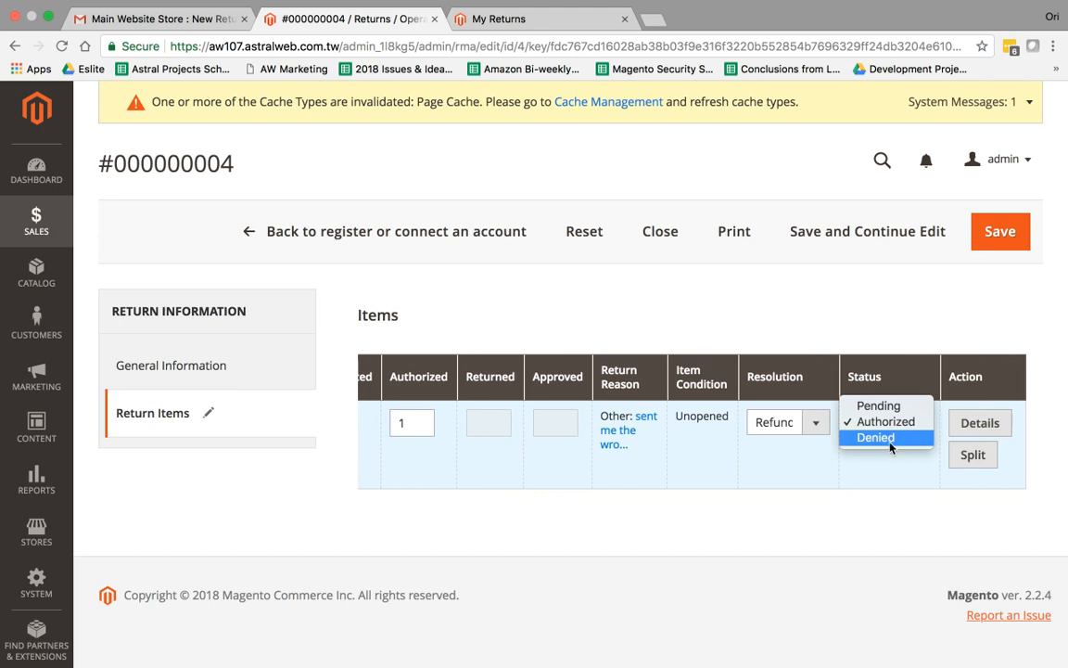
{"action": "left_click", "coordinate": [889, 518]}
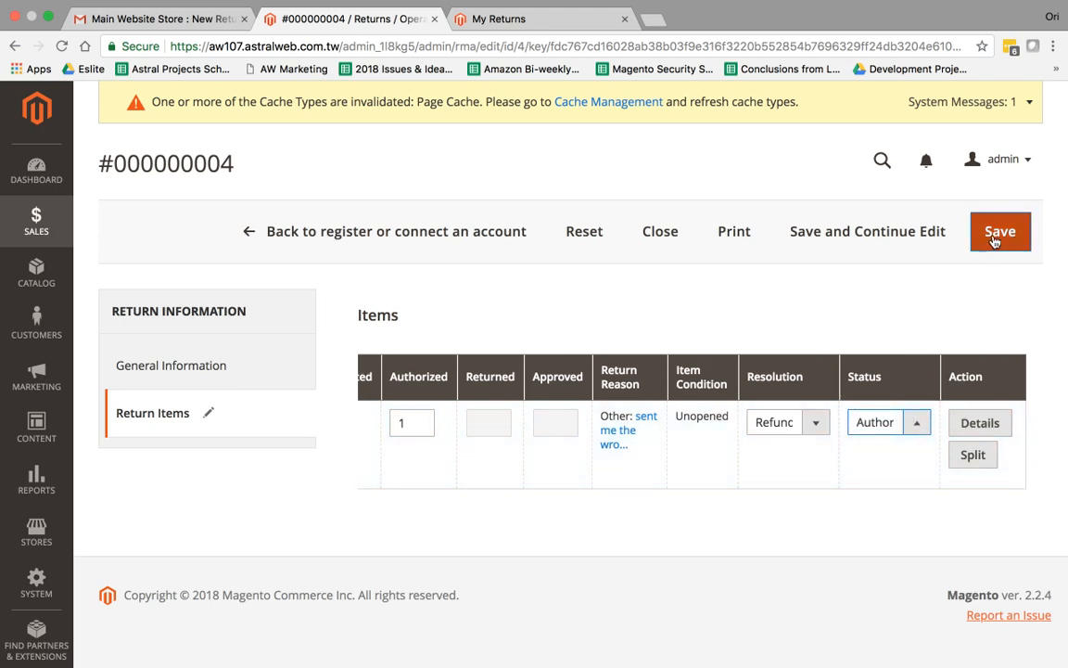
{"action": "left_click", "coordinate": [901, 233]}
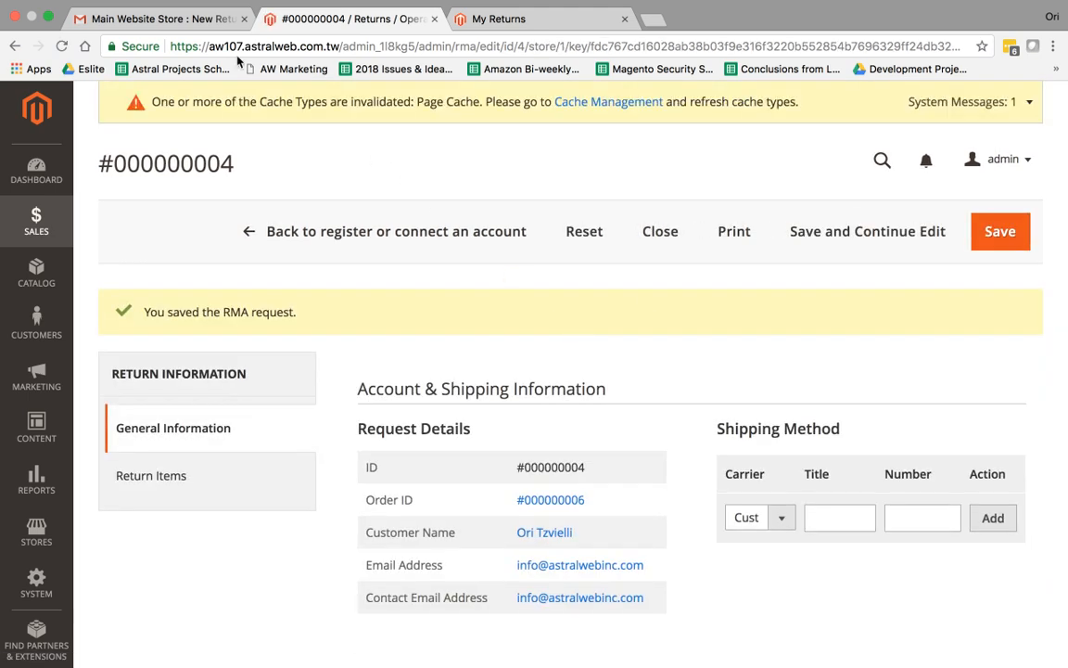
Read through the Gmail New Return email for return #000000003
{"action": "left_click", "coordinate": [162, 18]}
{"action": "scroll", "coordinate": [473, 345], "scroll_direction": "up", "scroll_amount": 1}
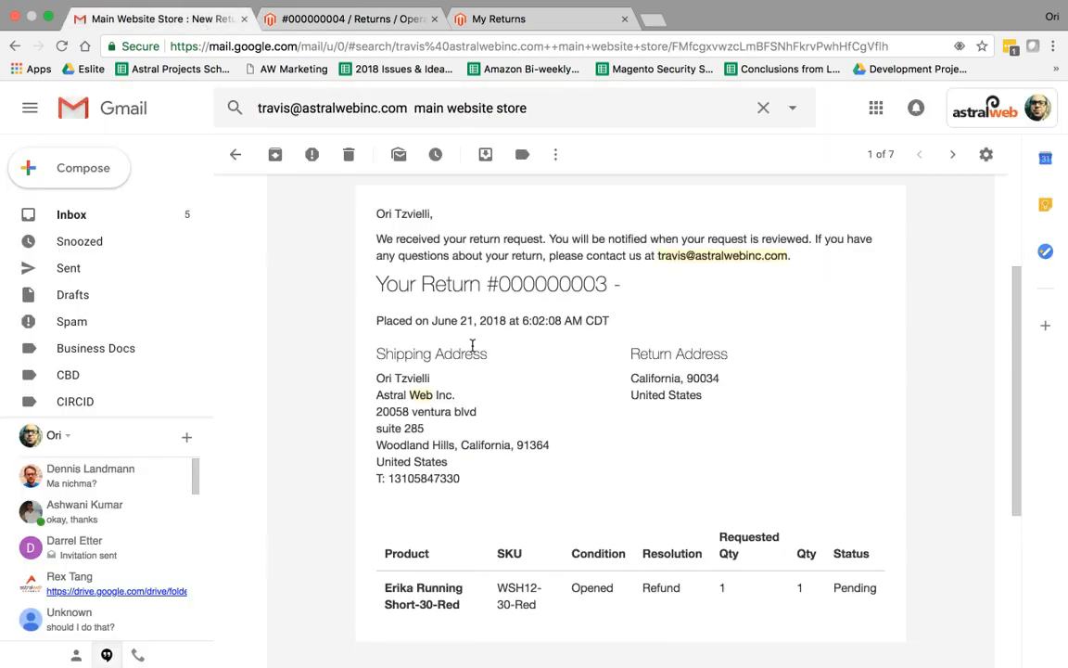
{"action": "scroll", "coordinate": [472, 345], "scroll_direction": "down", "scroll_amount": 1}
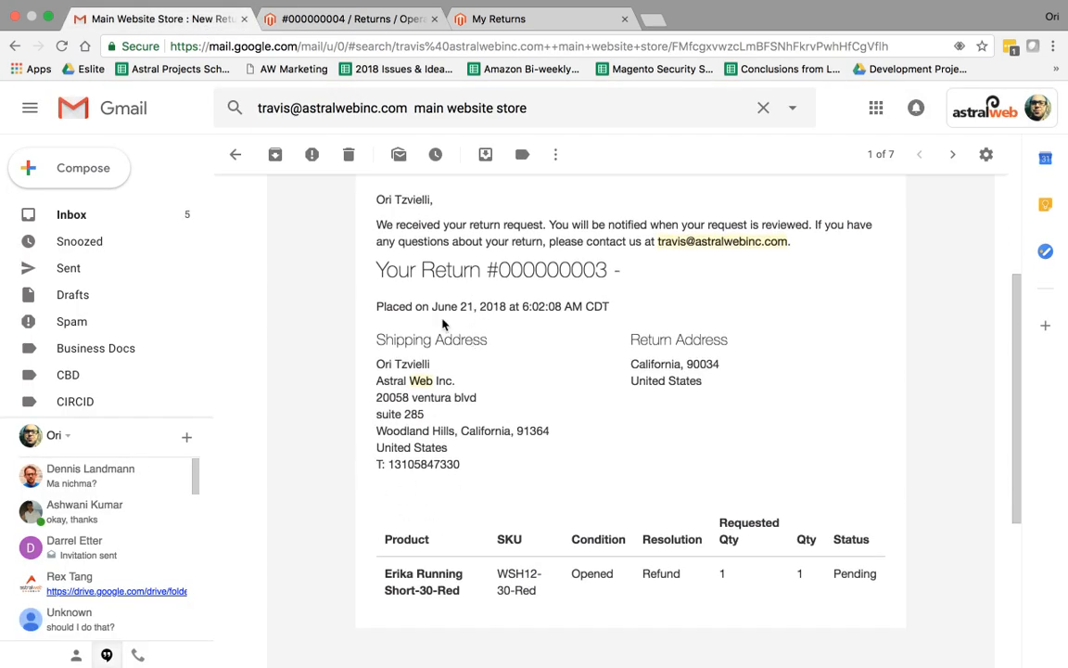
{"action": "scroll", "coordinate": [443, 323], "scroll_direction": "up", "scroll_amount": 1}
{"action": "left_click_drag", "start_coordinate": [432, 282], "coordinate": [639, 283]}
{"action": "left_click_drag", "start_coordinate": [447, 328], "coordinate": [614, 327]}
{"action": "scroll", "coordinate": [570, 355], "scroll_direction": "down", "scroll_amount": 3}
Highlight the email's returned product table and its Pending status
{"action": "left_click_drag", "start_coordinate": [428, 452], "coordinate": [640, 478]}
{"action": "left_click", "coordinate": [670, 440]}
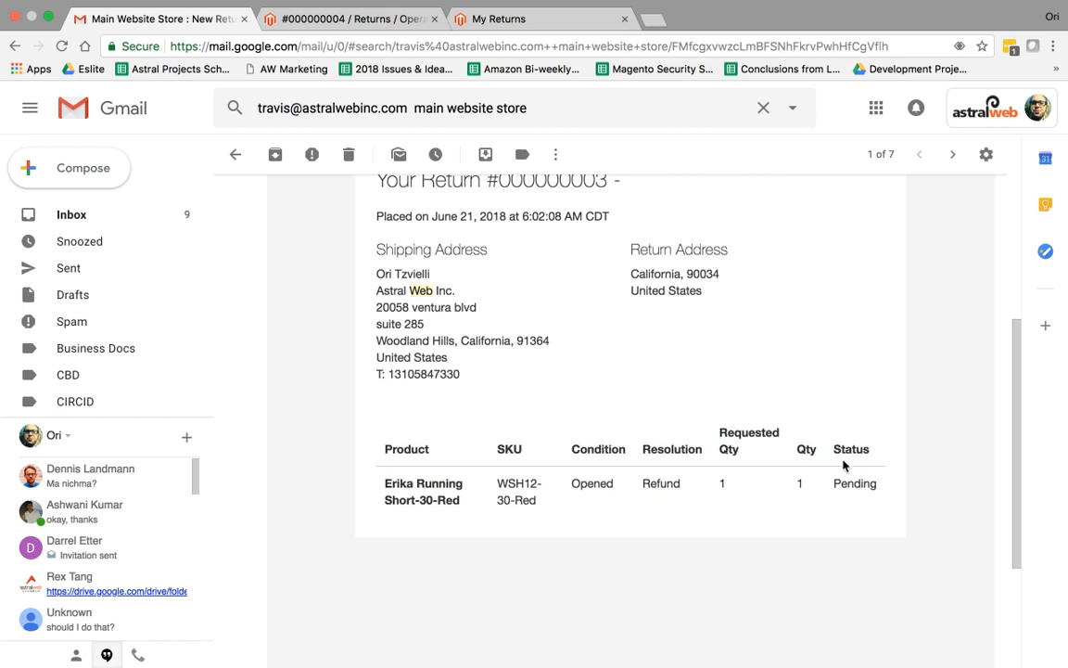
{"action": "left_click_drag", "start_coordinate": [834, 449], "coordinate": [875, 484]}
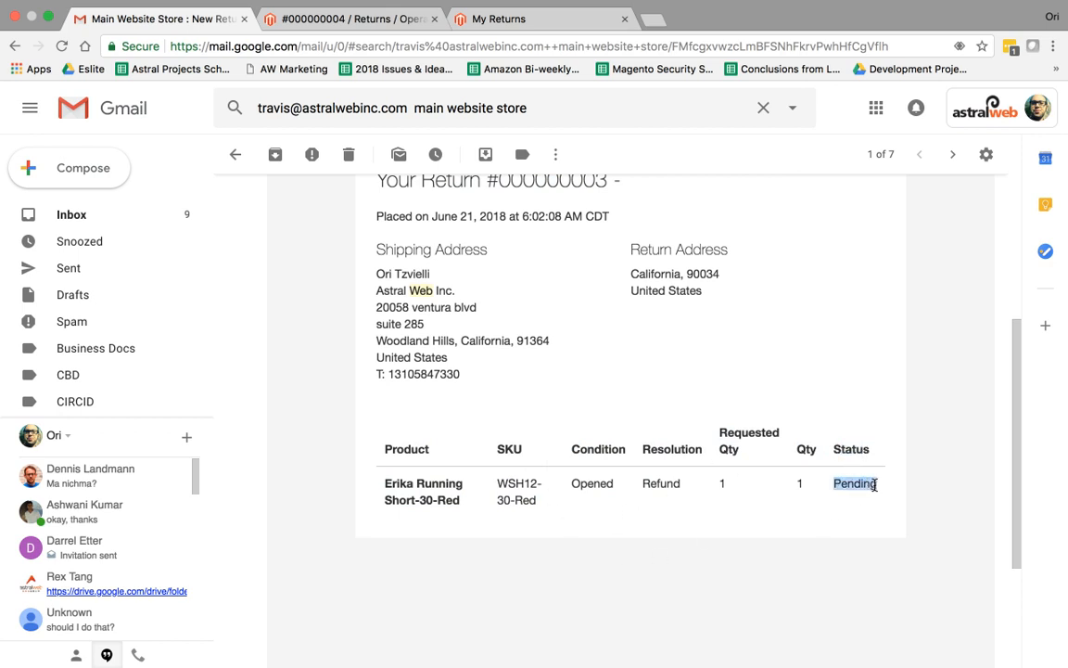
{"action": "left_click", "coordinate": [837, 487]}
{"action": "scroll", "coordinate": [627, 336], "scroll_direction": "up", "scroll_amount": 3}
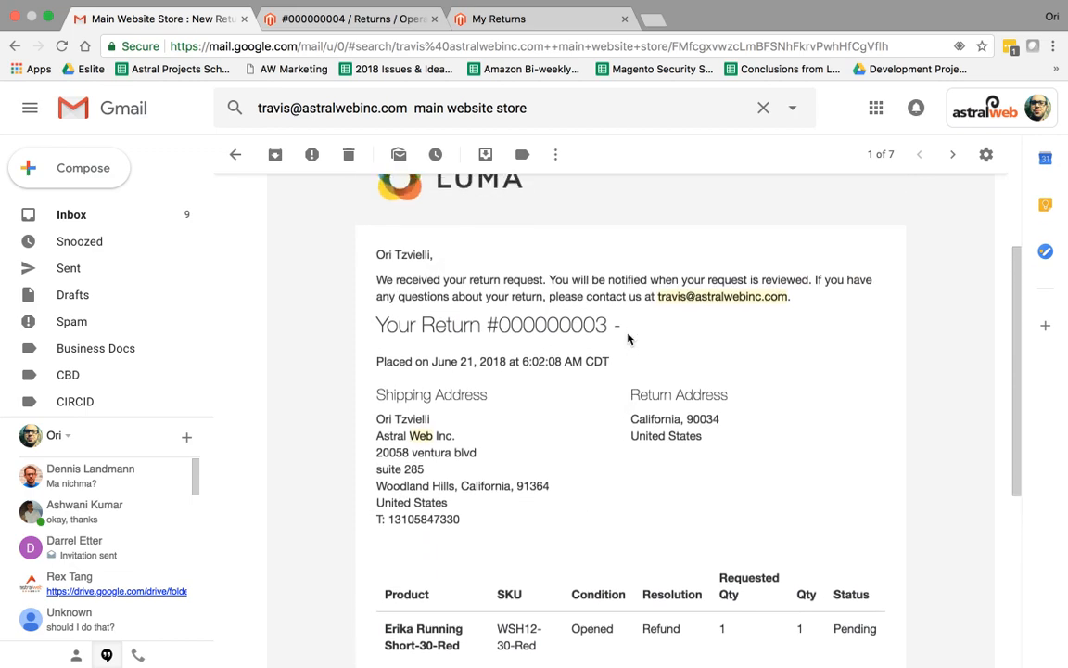
{"action": "scroll", "coordinate": [627, 336], "scroll_direction": "down", "scroll_amount": 2}
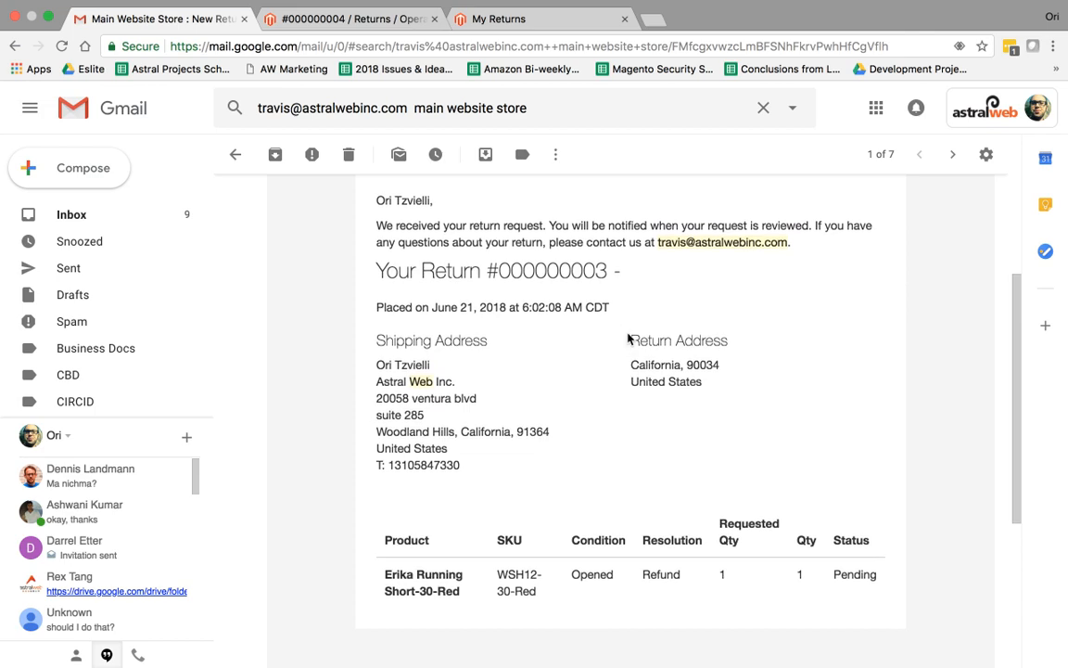
{"action": "left_click", "coordinate": [531, 19]}
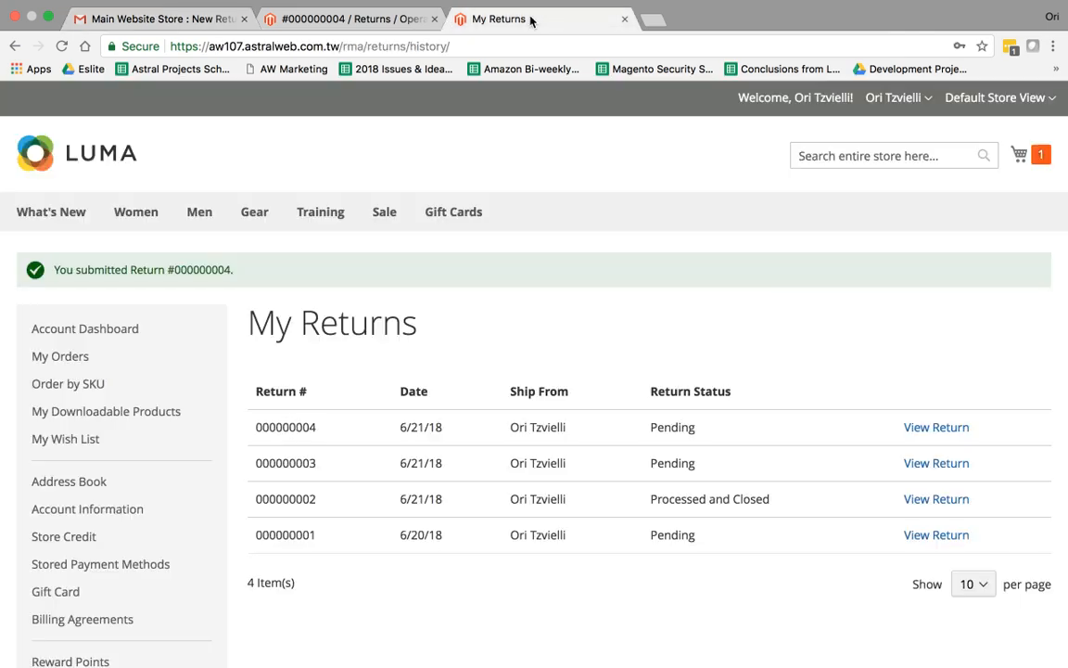
Reload My Returns and confirm return 000000004 changed from Pending to Authorized
{"action": "left_click", "coordinate": [362, 20]}
{"action": "left_click", "coordinate": [510, 21]}
{"action": "left_click", "coordinate": [521, 47]}
{"action": "left_click_drag", "start_coordinate": [658, 427], "coordinate": [711, 438]}
{"action": "left_click", "coordinate": [565, 47]}
{"action": "left_click", "coordinate": [555, 47]}
{"action": "key", "text": "Return"}
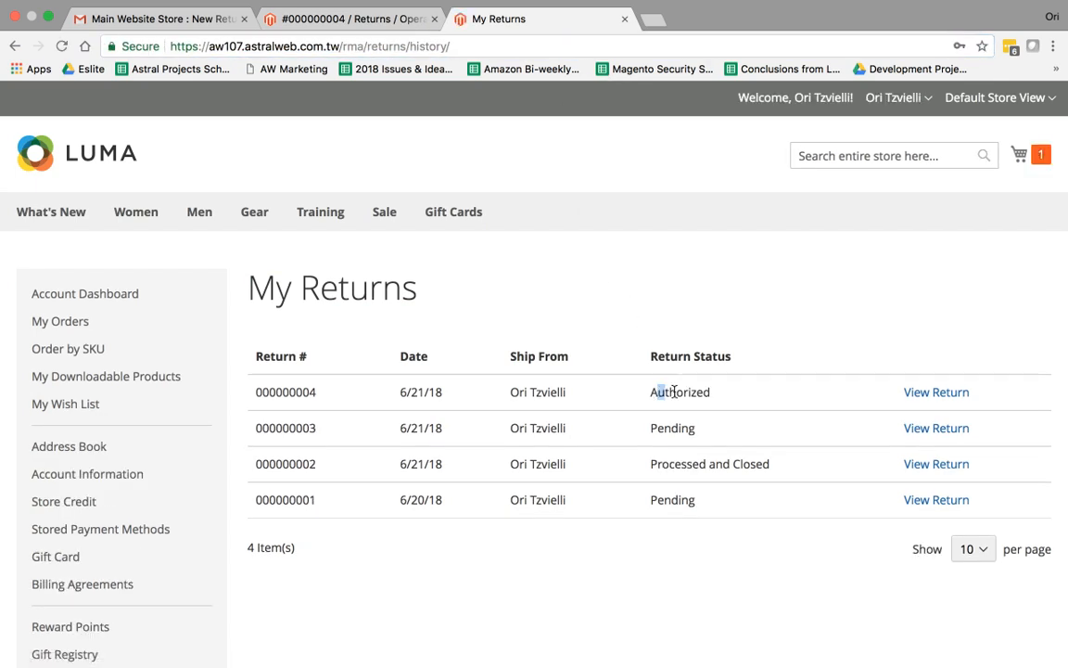
{"action": "left_click_drag", "start_coordinate": [657, 392], "coordinate": [711, 393]}
Enter Returned quantity 1 for the Erika Running Short-29-Green item in admin return #000000004
{"action": "left_click", "coordinate": [320, 20]}
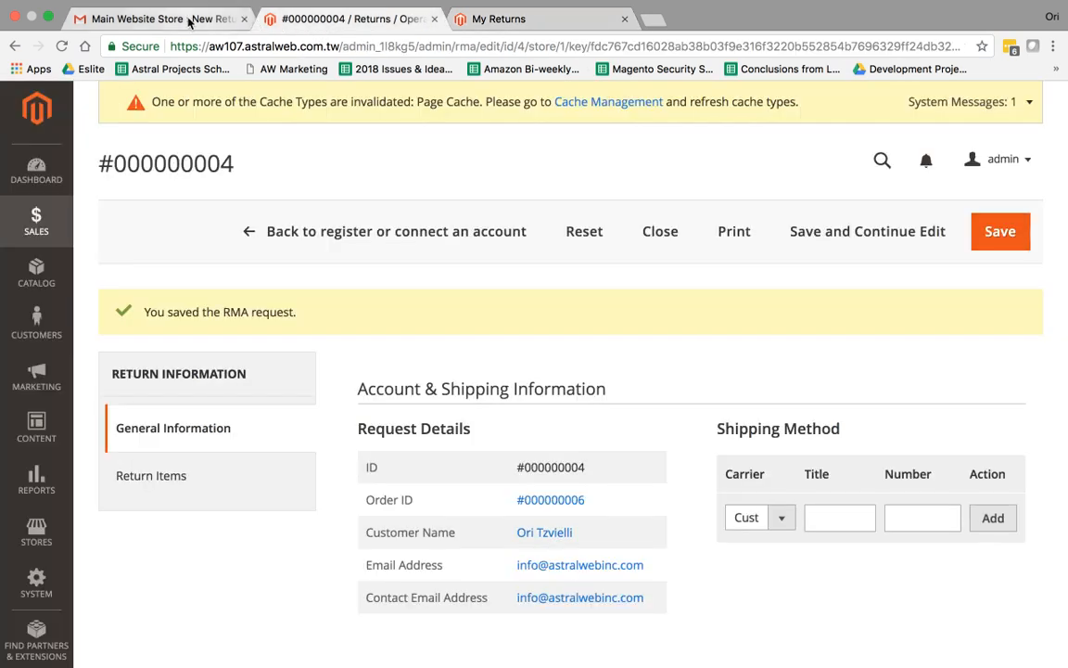
{"action": "scroll", "coordinate": [585, 384], "scroll_direction": "down", "scroll_amount": 5}
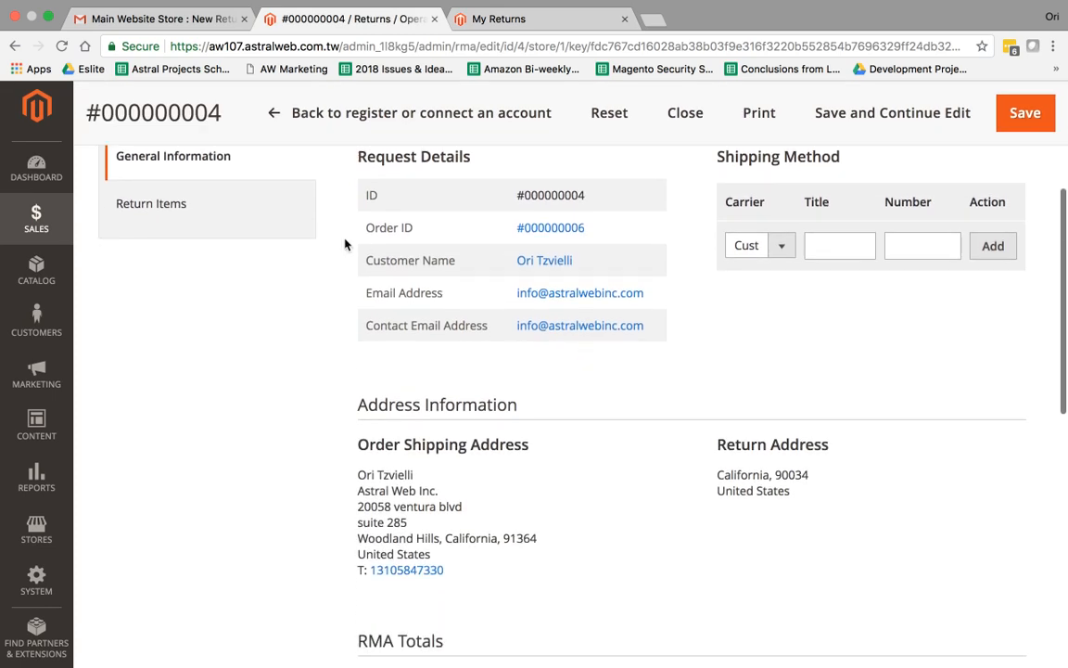
{"action": "left_click", "coordinate": [229, 204]}
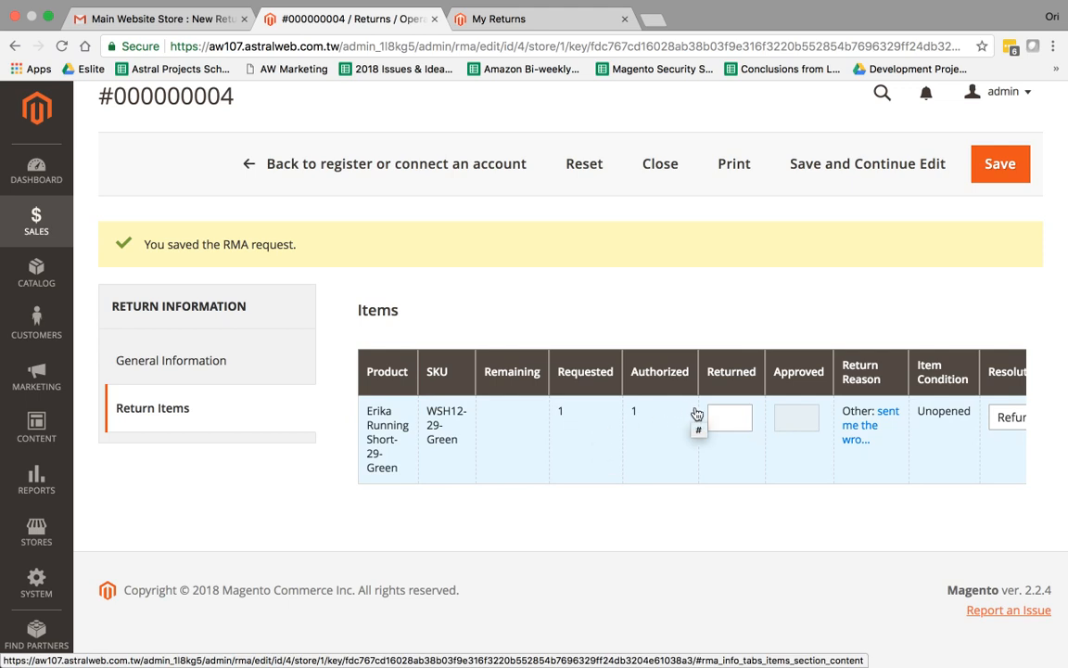
{"action": "left_click", "coordinate": [723, 418]}
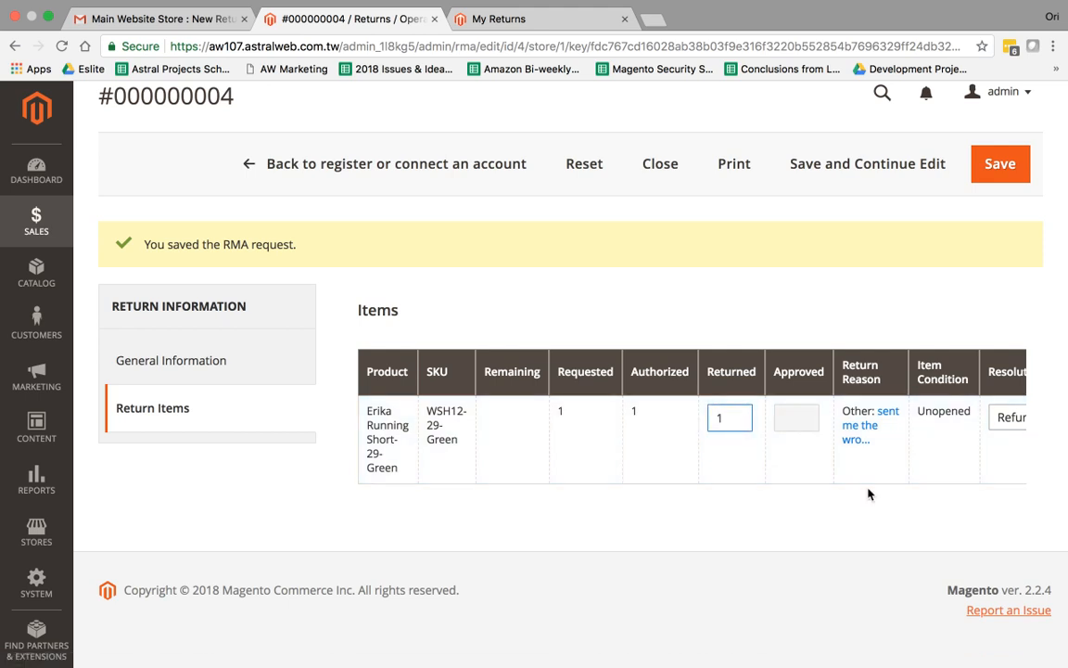
Set the Erika Running Short item status to Return Received and Save and Continue Edit
{"action": "scroll", "coordinate": [954, 486], "scroll_direction": "right", "scroll_amount": 3}
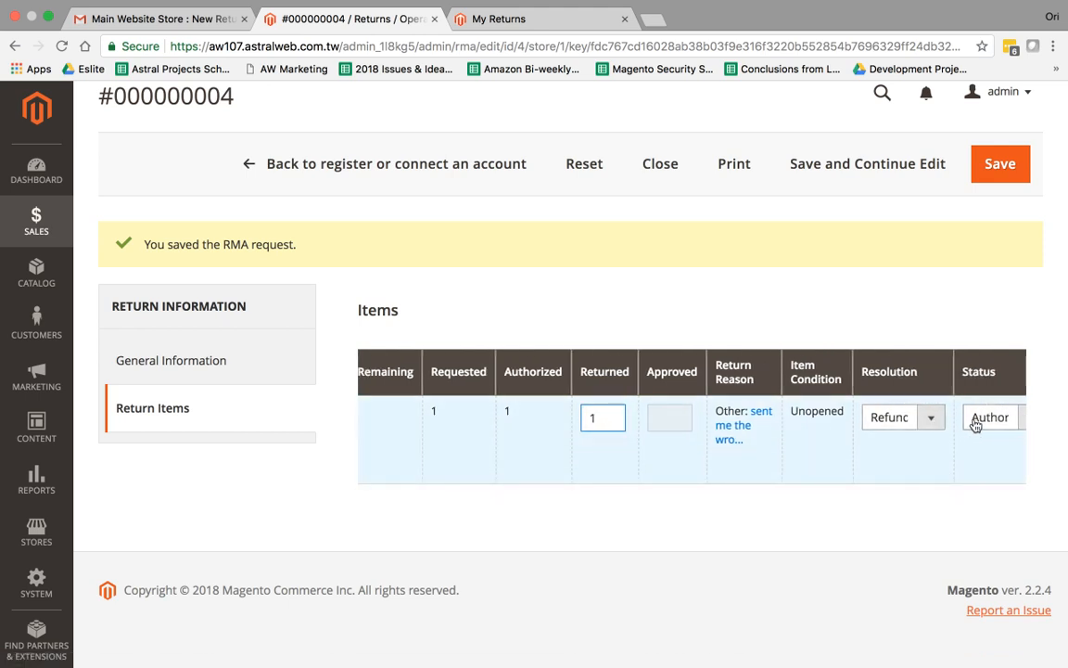
{"action": "left_click", "coordinate": [969, 418]}
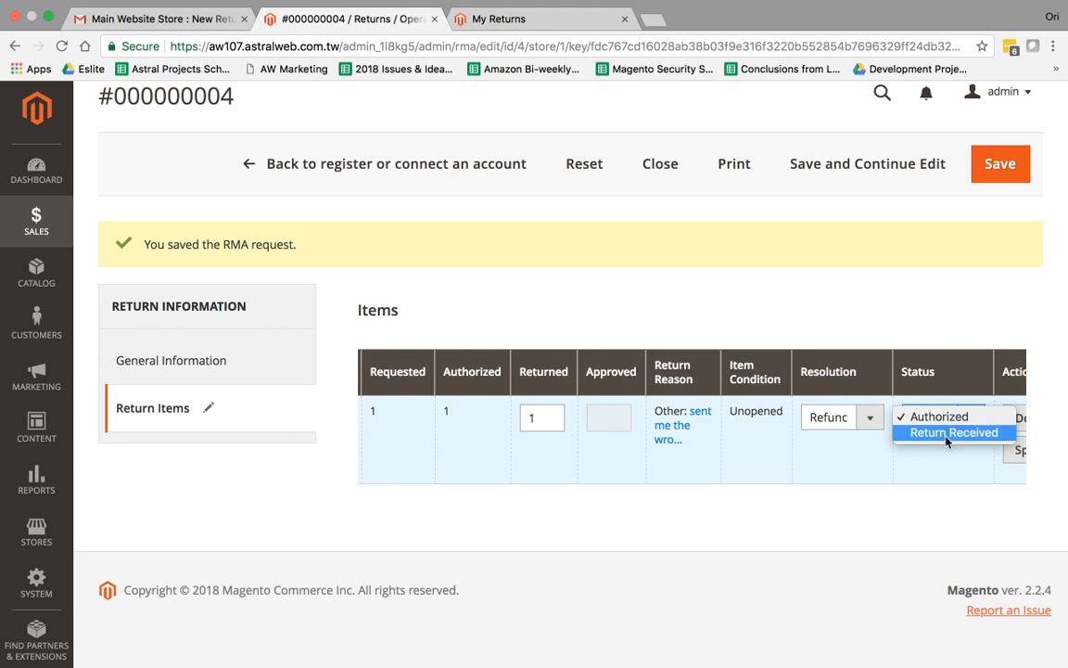
{"action": "left_click", "coordinate": [946, 436]}
{"action": "scroll", "coordinate": [937, 427], "scroll_direction": "right", "scroll_amount": 2}
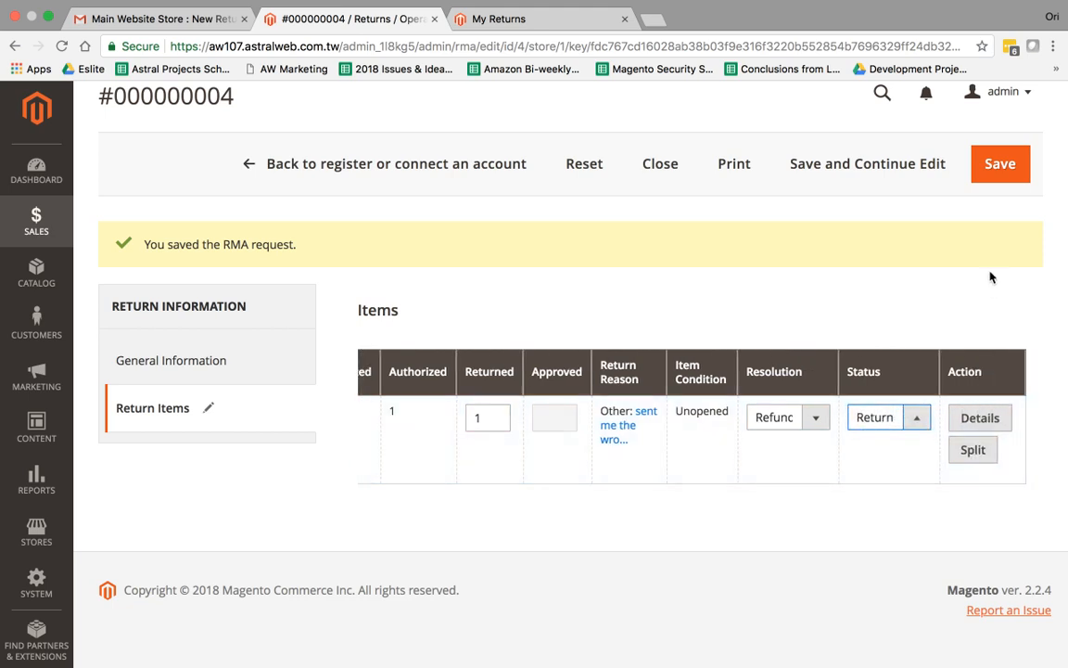
{"action": "left_click", "coordinate": [927, 163]}
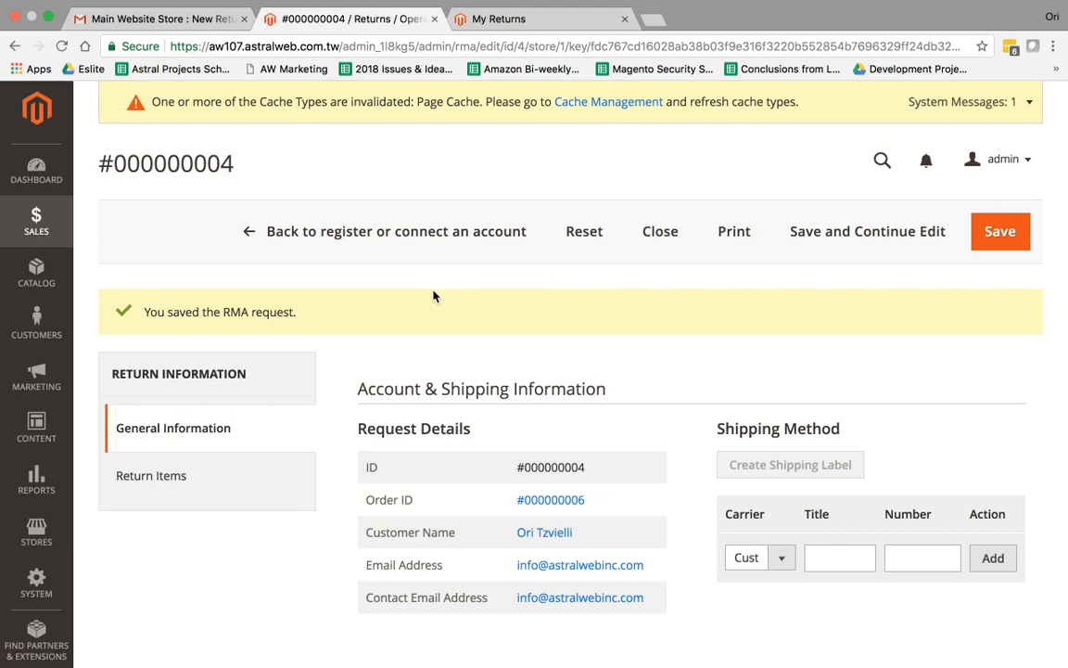
Approve quantity 1 of the returned item with status Approved and save return #000000004
{"action": "left_click", "coordinate": [212, 486]}
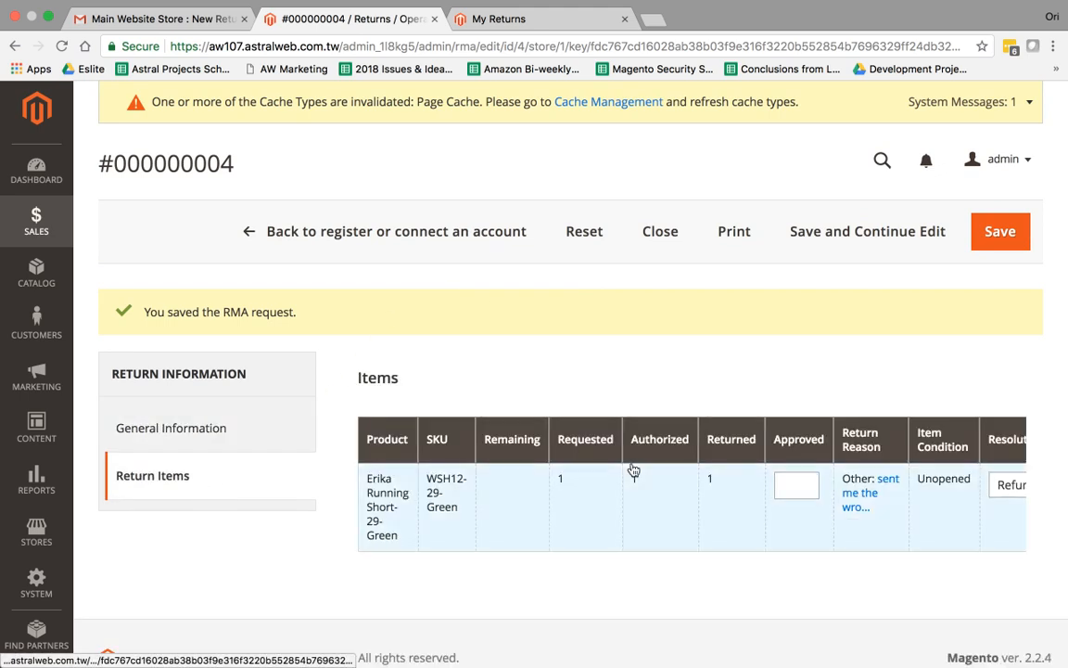
{"action": "scroll", "coordinate": [719, 500], "scroll_direction": "right", "scroll_amount": 5}
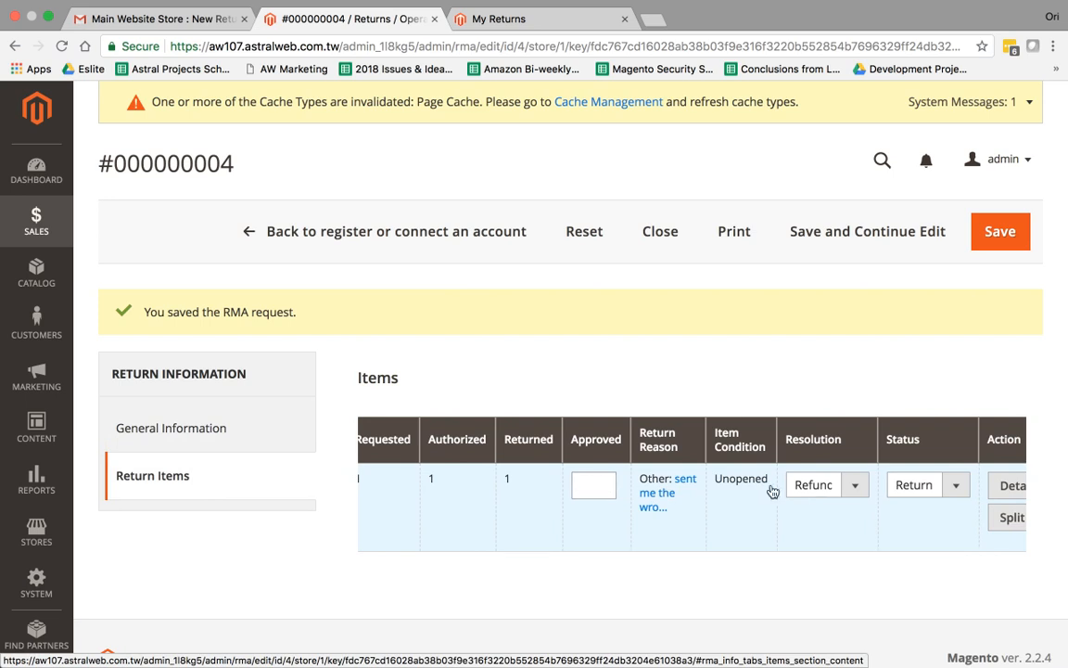
{"action": "left_click", "coordinate": [932, 490]}
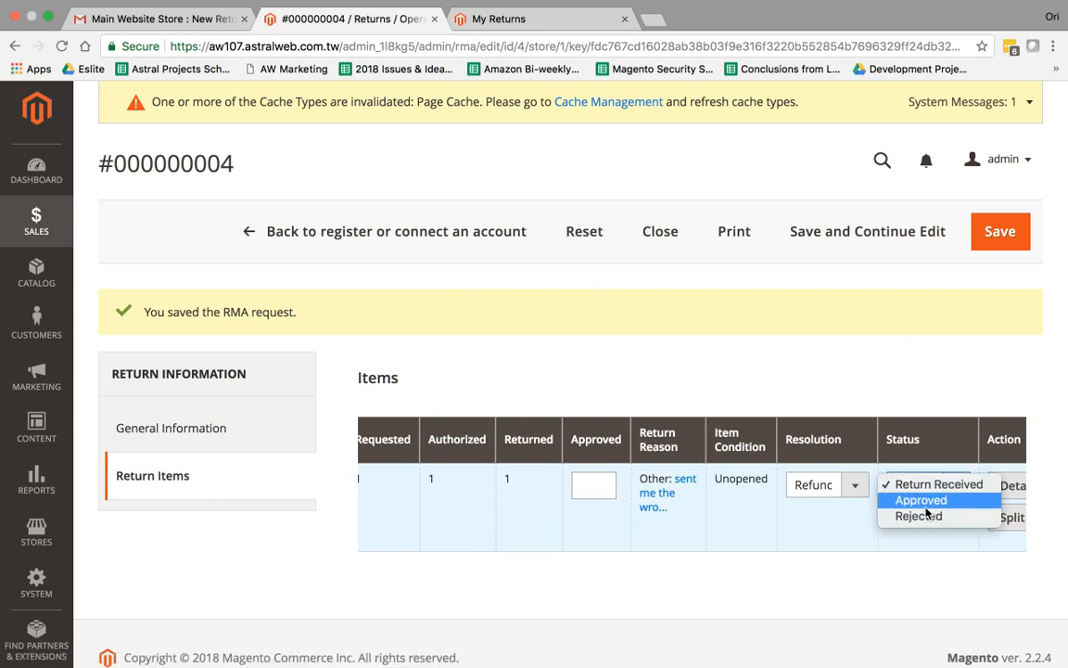
{"action": "left_click", "coordinate": [583, 491]}
{"action": "left_click", "coordinate": [584, 487]}
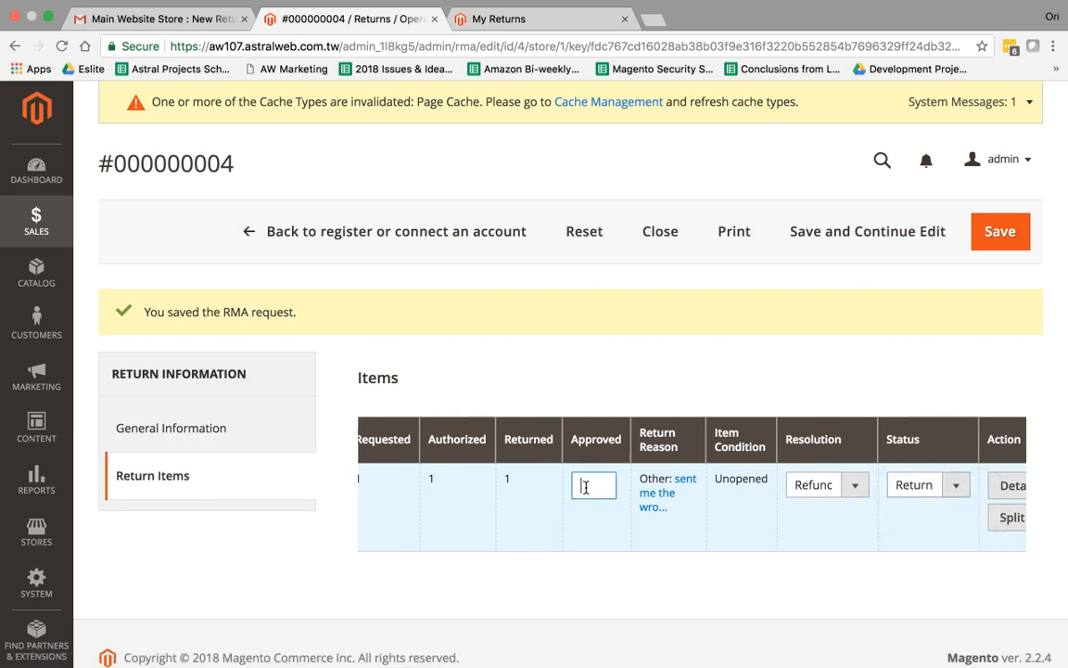
{"action": "left_click", "coordinate": [902, 492]}
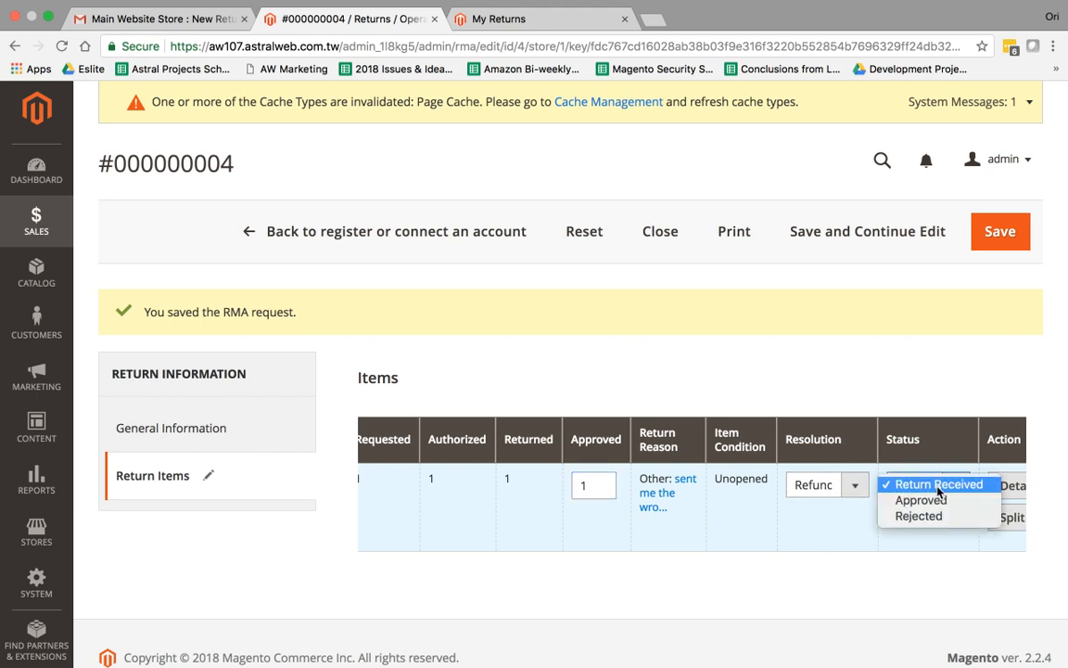
{"action": "left_click", "coordinate": [942, 502]}
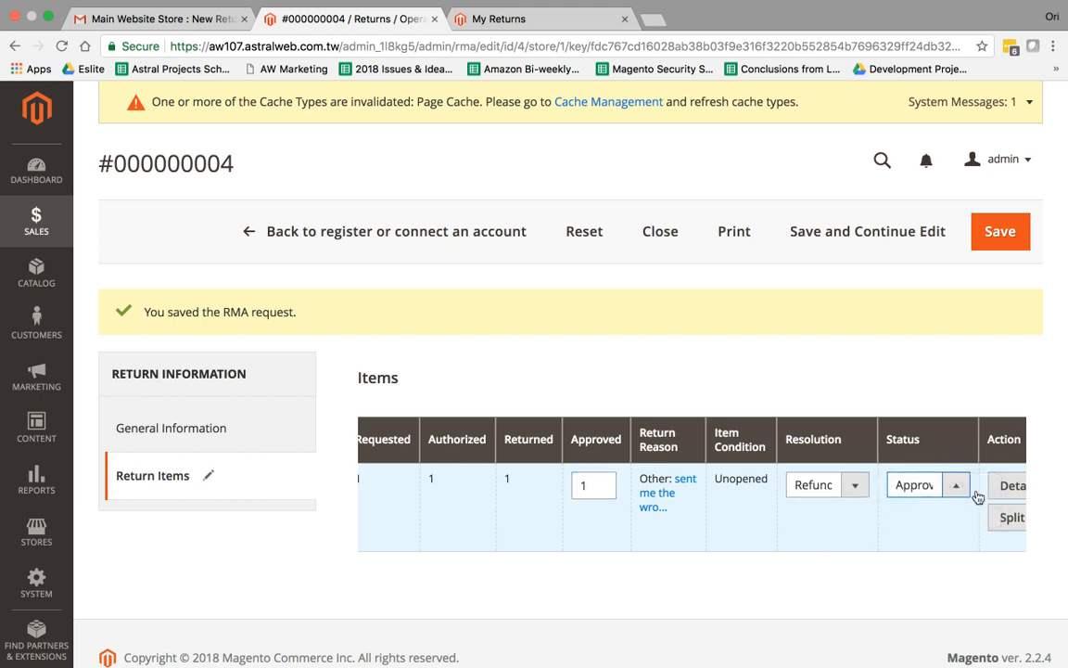
{"action": "scroll", "coordinate": [960, 486], "scroll_direction": "right", "scroll_amount": 2}
{"action": "left_click", "coordinate": [889, 231]}
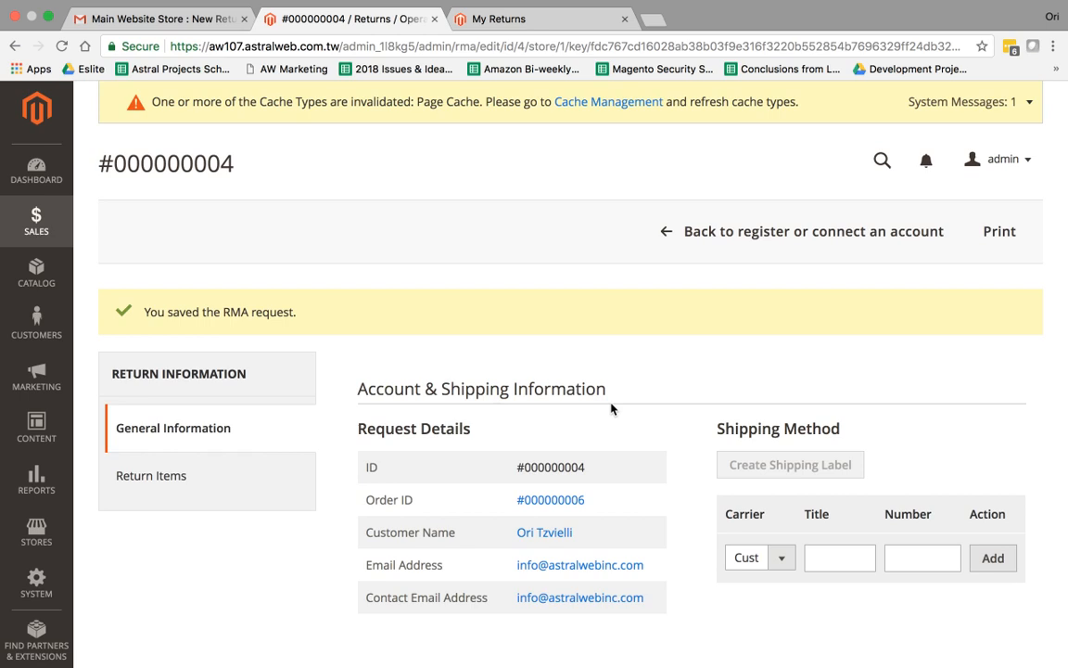
Review the processed return's items, then go back to its General Information
{"action": "left_click", "coordinate": [255, 472]}
{"action": "scroll", "coordinate": [556, 501], "scroll_direction": "right", "scroll_amount": 5}
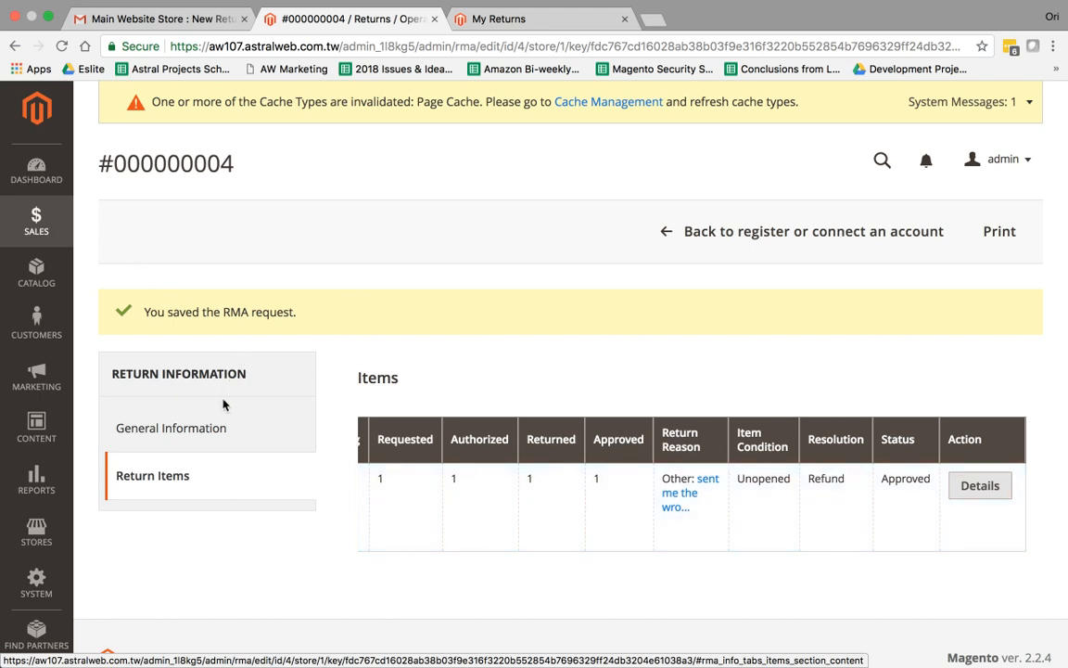
{"action": "left_click", "coordinate": [278, 425]}
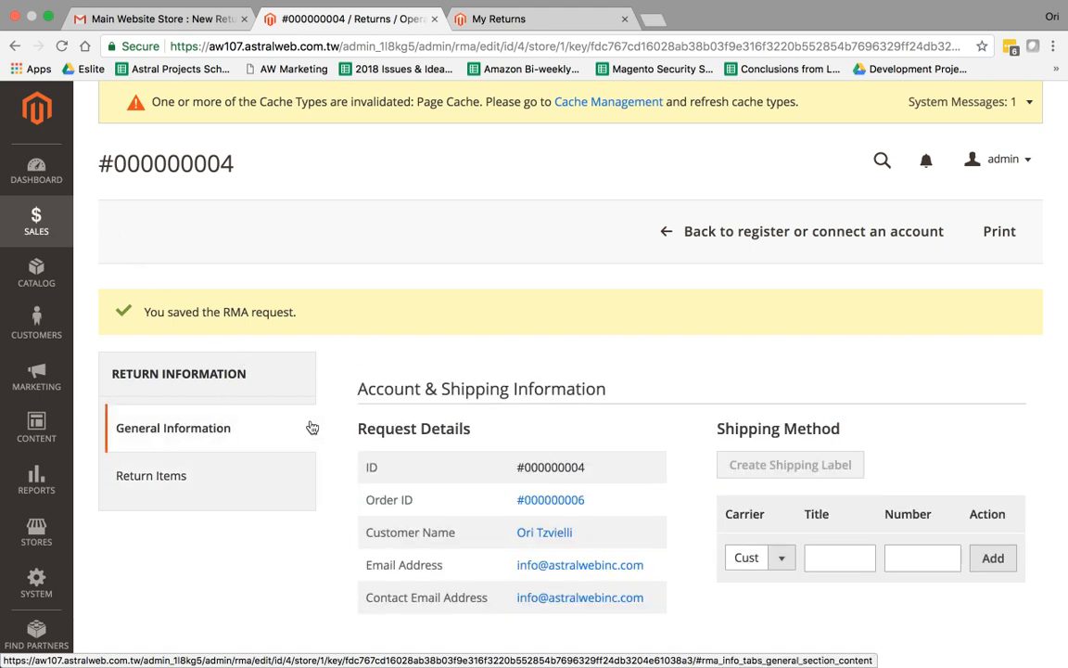
Open order #000000006 in a new tab, start a New Memo credit memo, and return to the return
{"action": "left_click", "coordinate": [569, 504], "text": "super"}
{"action": "left_click", "coordinate": [556, 18]}
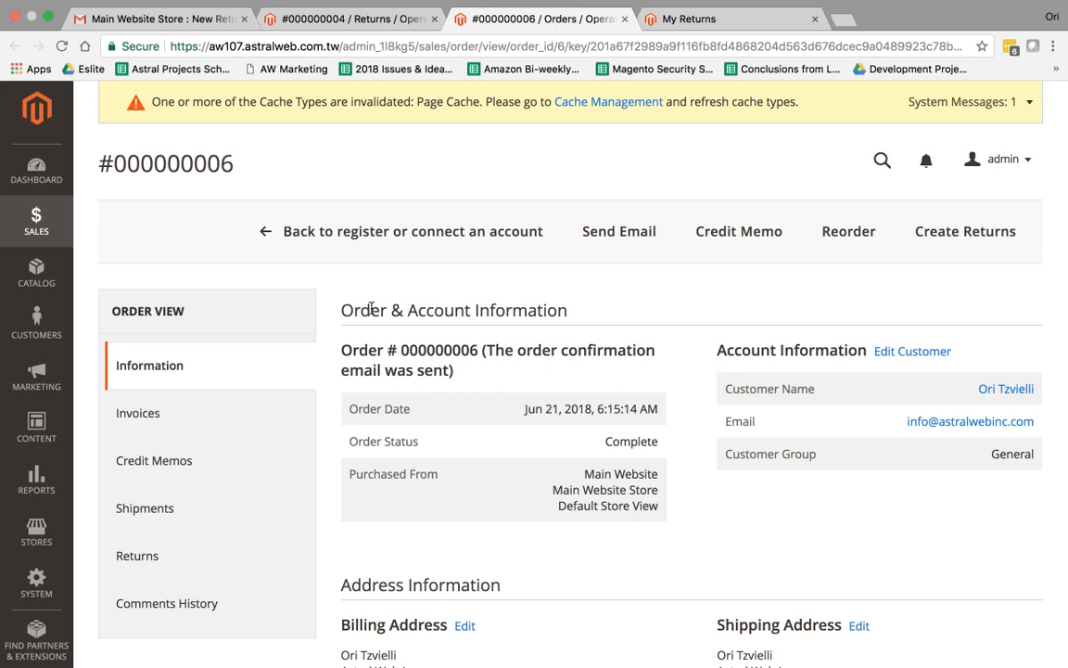
{"action": "left_click", "coordinate": [214, 475]}
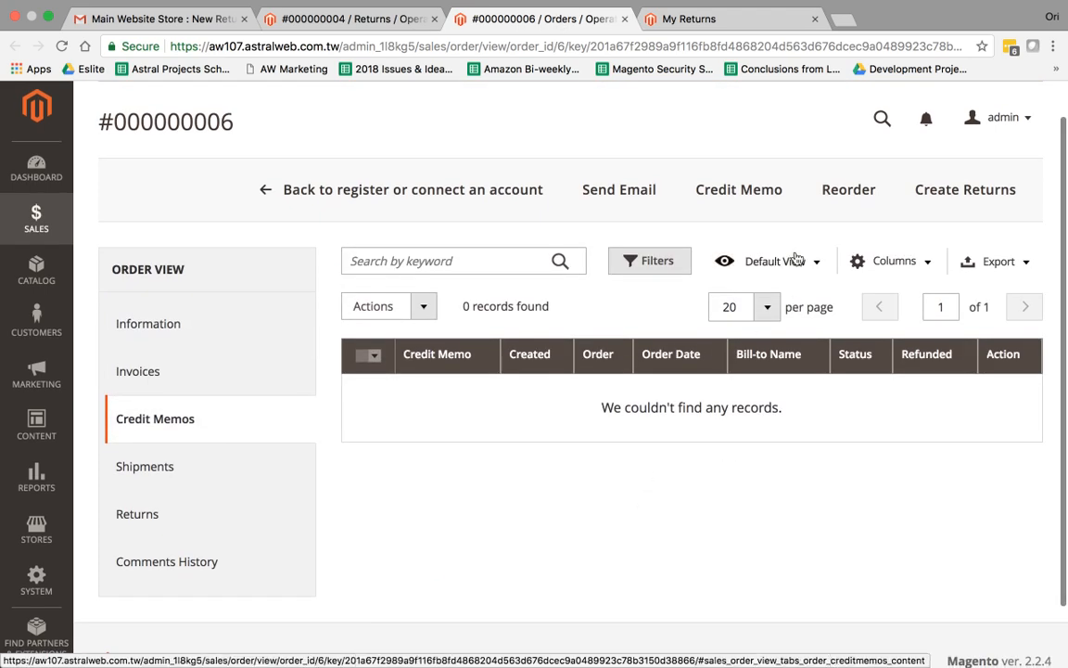
{"action": "left_click", "coordinate": [739, 191]}
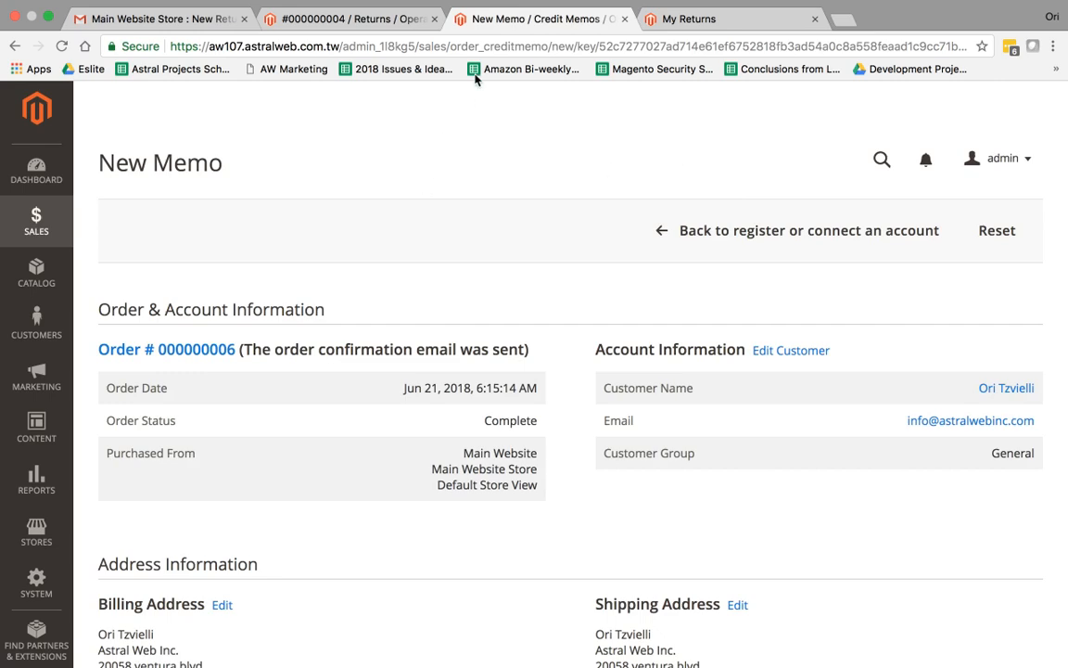
{"action": "left_click", "coordinate": [391, 23]}
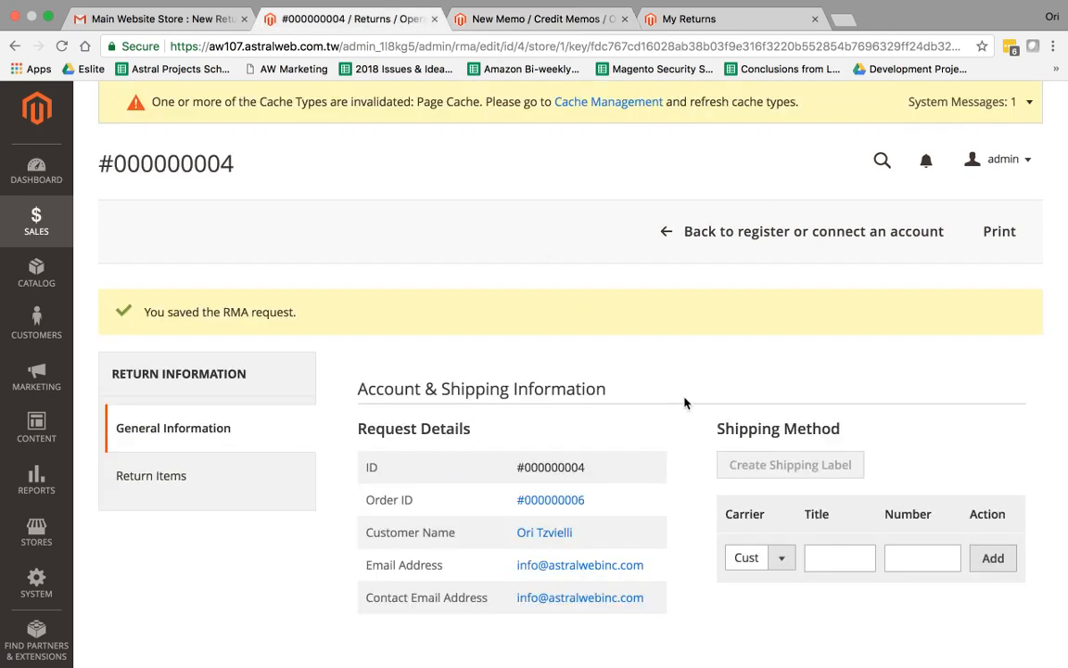
Review return #000000004's RMA history and its approved Return Items
{"action": "scroll", "coordinate": [685, 403], "scroll_direction": "down", "scroll_amount": 15}
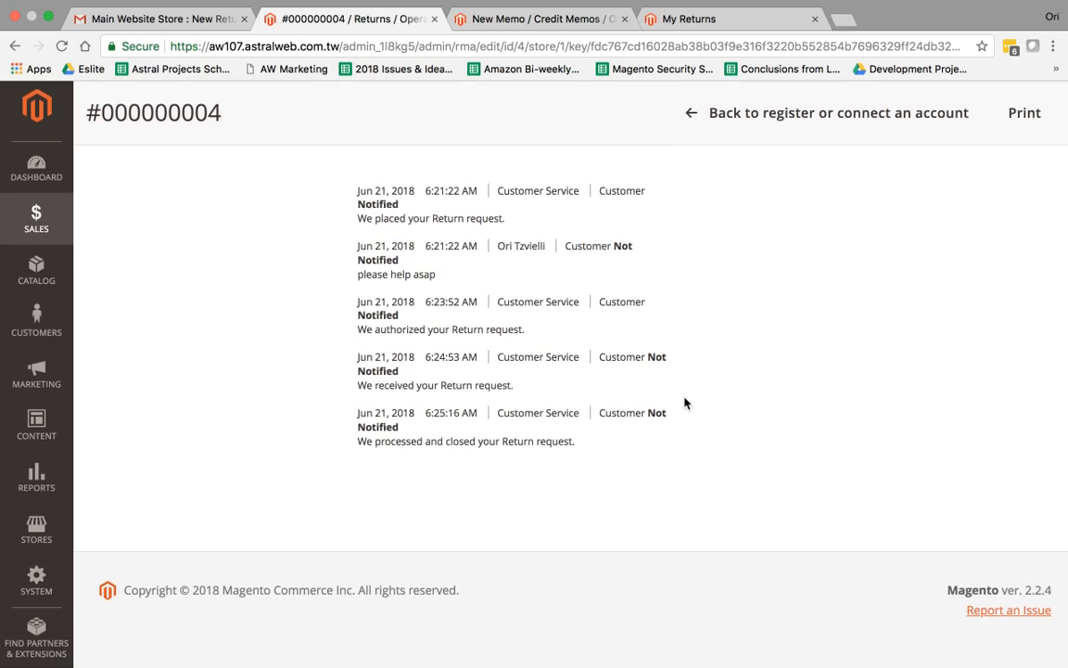
{"action": "scroll", "coordinate": [684, 403], "scroll_direction": "up", "scroll_amount": 15}
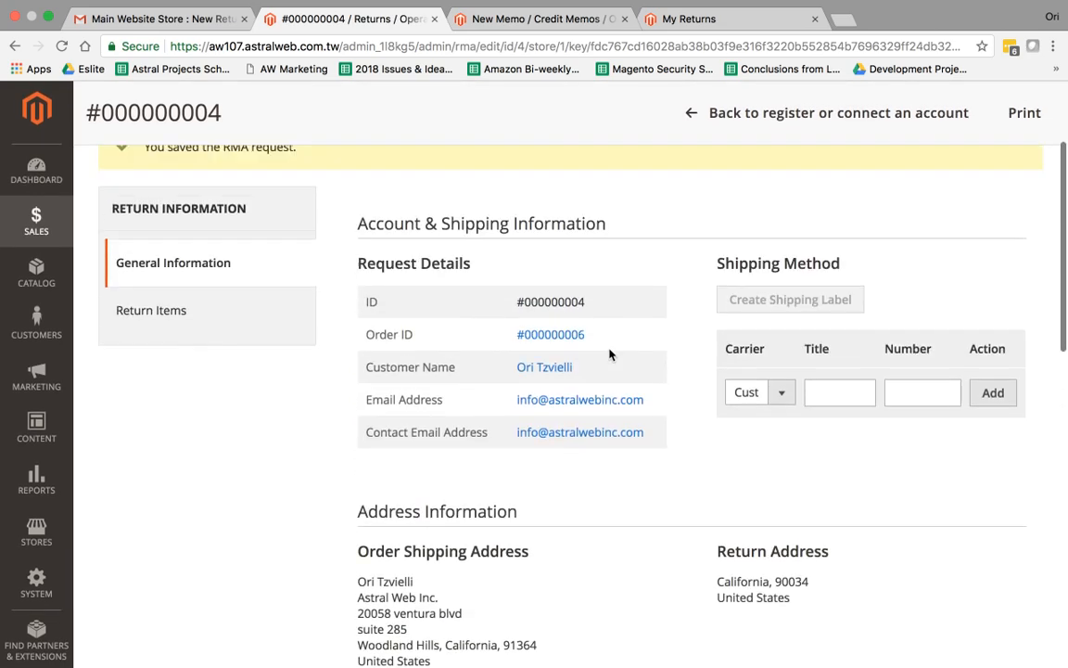
{"action": "left_click", "coordinate": [262, 310]}
{"action": "scroll", "coordinate": [693, 467], "scroll_direction": "left", "scroll_amount": 4}
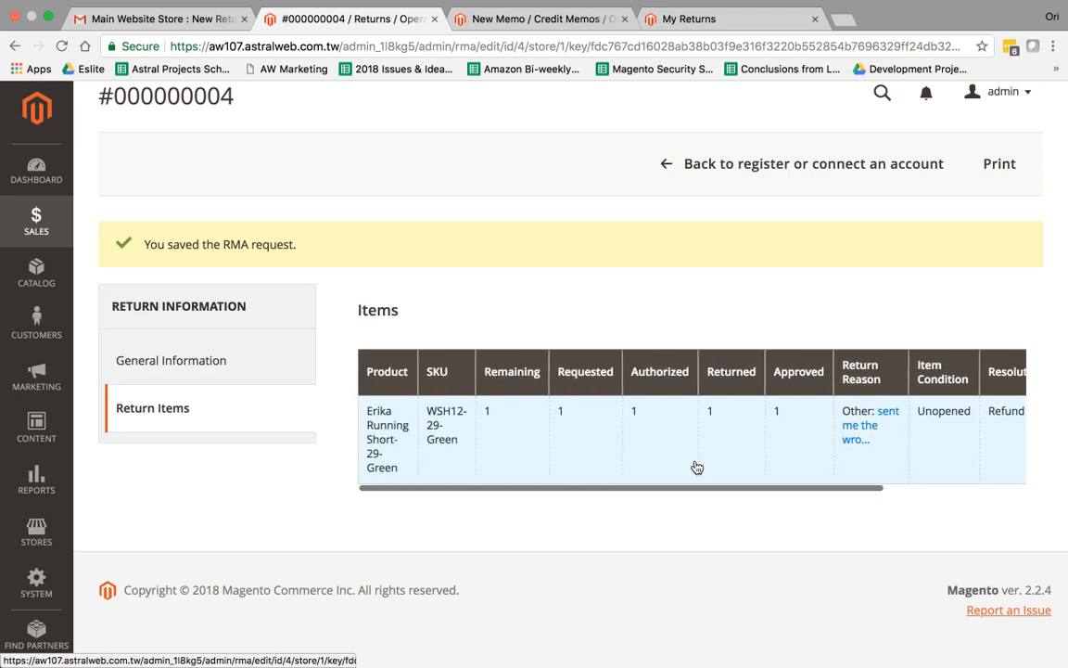
Go to Sales > Returns and open return 000000003 from the grid
{"action": "left_click", "coordinate": [51, 231]}
{"action": "left_click", "coordinate": [141, 367]}
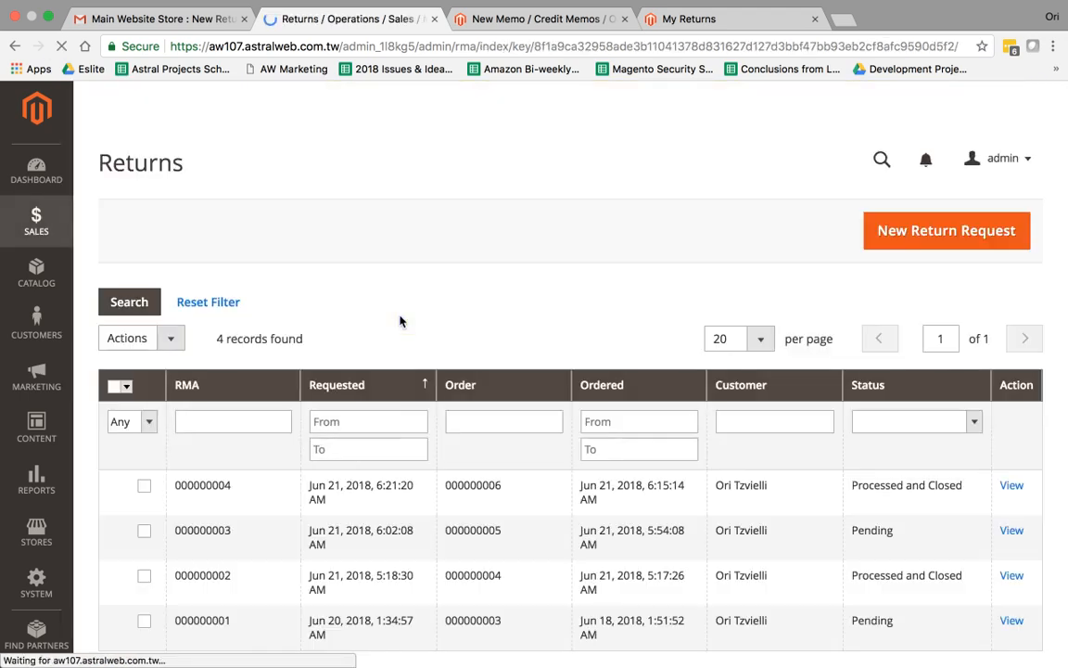
{"action": "scroll", "coordinate": [563, 484], "scroll_direction": "down", "scroll_amount": 1}
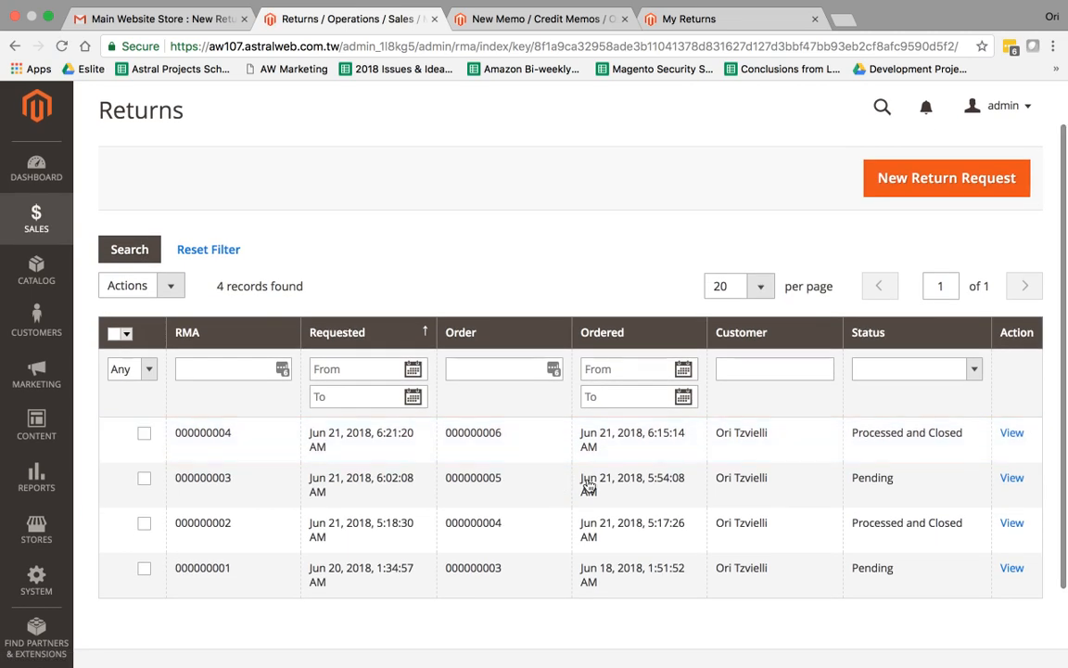
{"action": "left_click", "coordinate": [587, 486]}
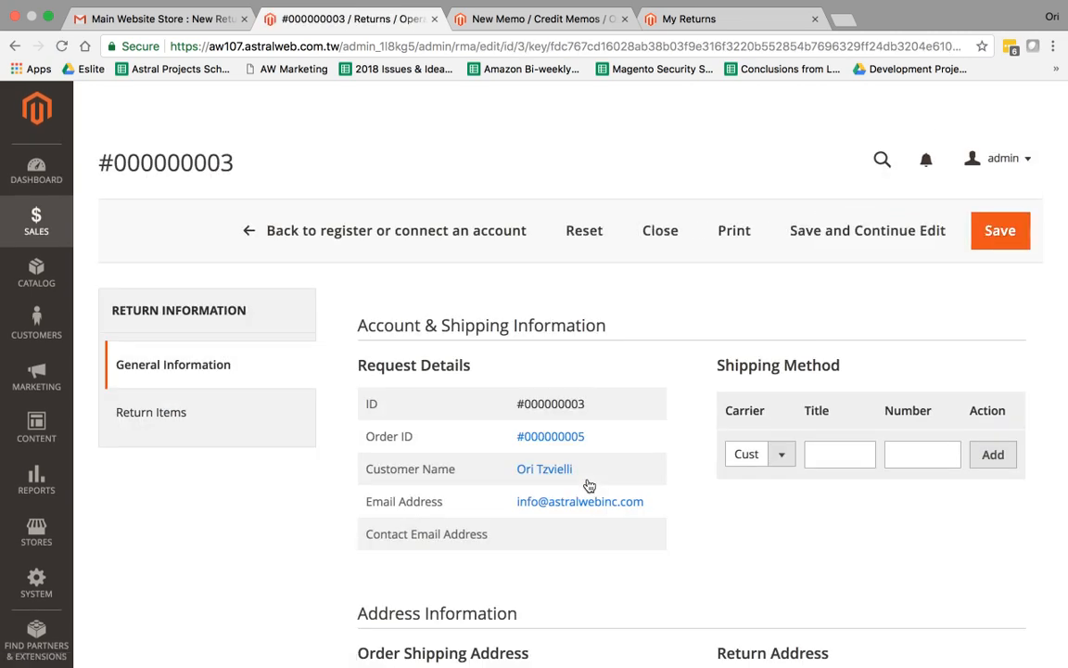
In Return Items, split the Erika Running Short-30-Red row into two item rows
{"action": "scroll", "coordinate": [669, 496], "scroll_direction": "down", "scroll_amount": 5}
{"action": "scroll", "coordinate": [265, 325], "scroll_direction": "up", "scroll_amount": 2}
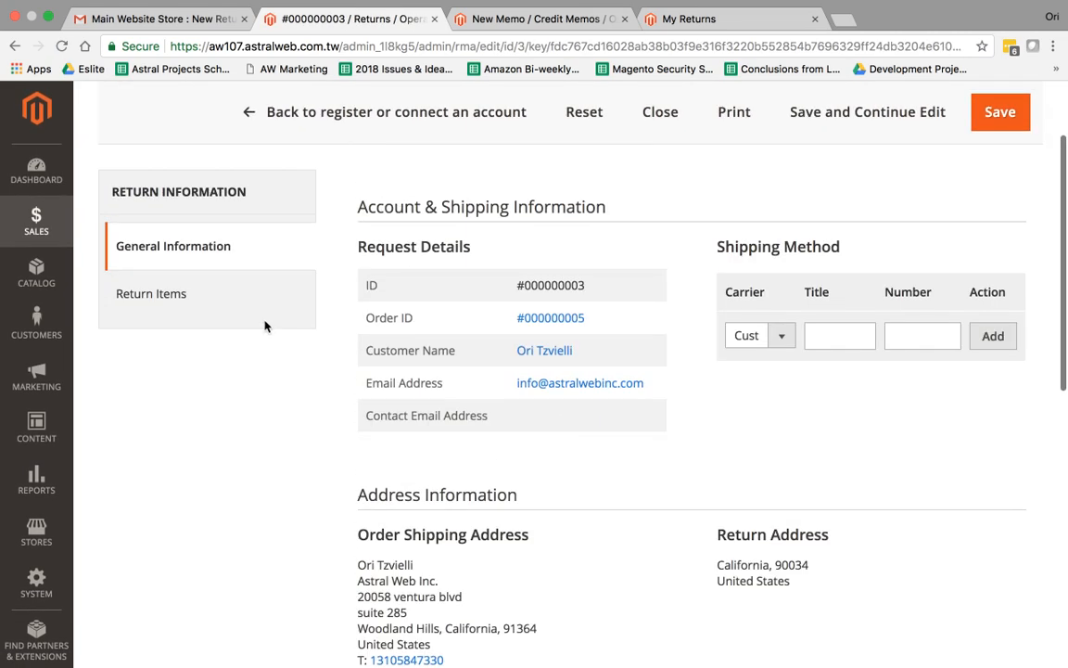
{"action": "left_click", "coordinate": [157, 293]}
{"action": "scroll", "coordinate": [556, 442], "scroll_direction": "right", "scroll_amount": 3}
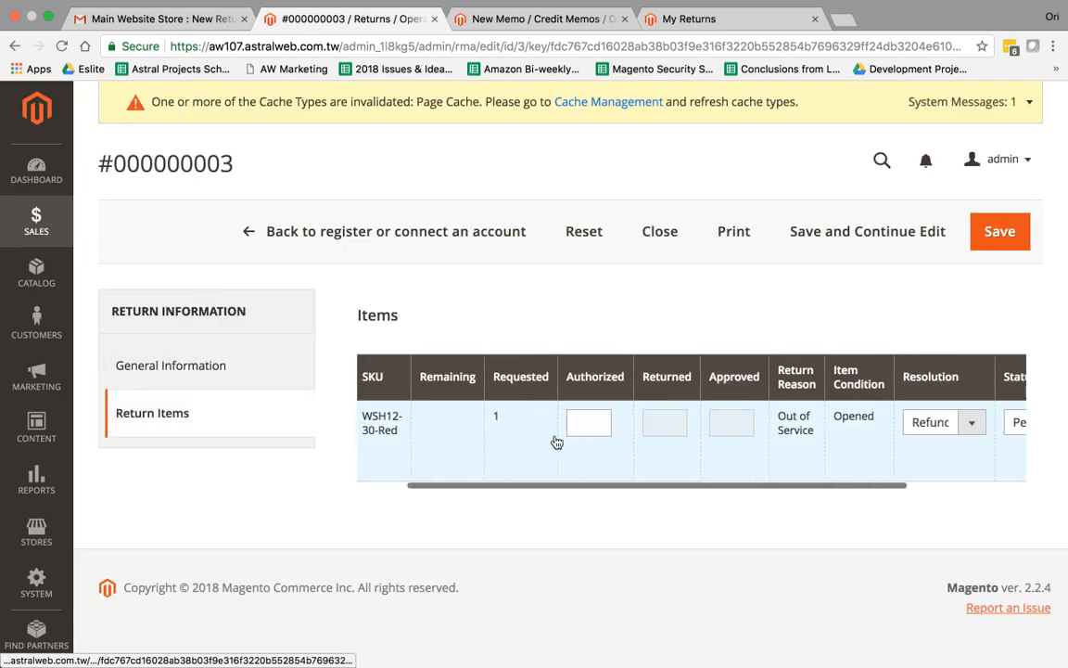
{"action": "scroll", "coordinate": [557, 442], "scroll_direction": "right", "scroll_amount": 2}
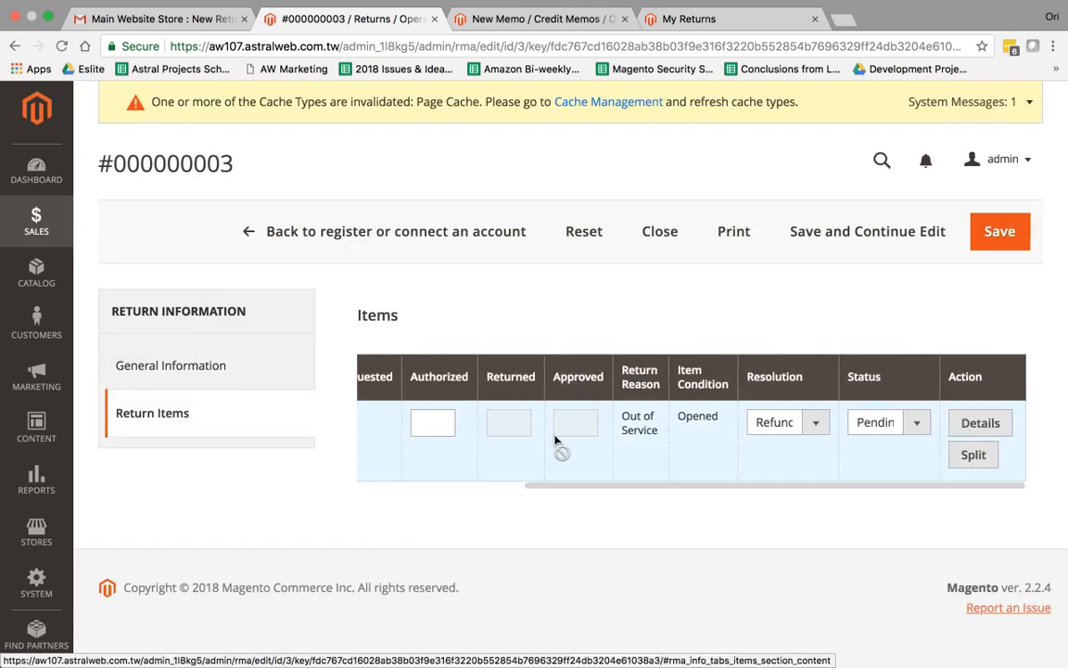
{"action": "scroll", "coordinate": [555, 443], "scroll_direction": "left", "scroll_amount": 5}
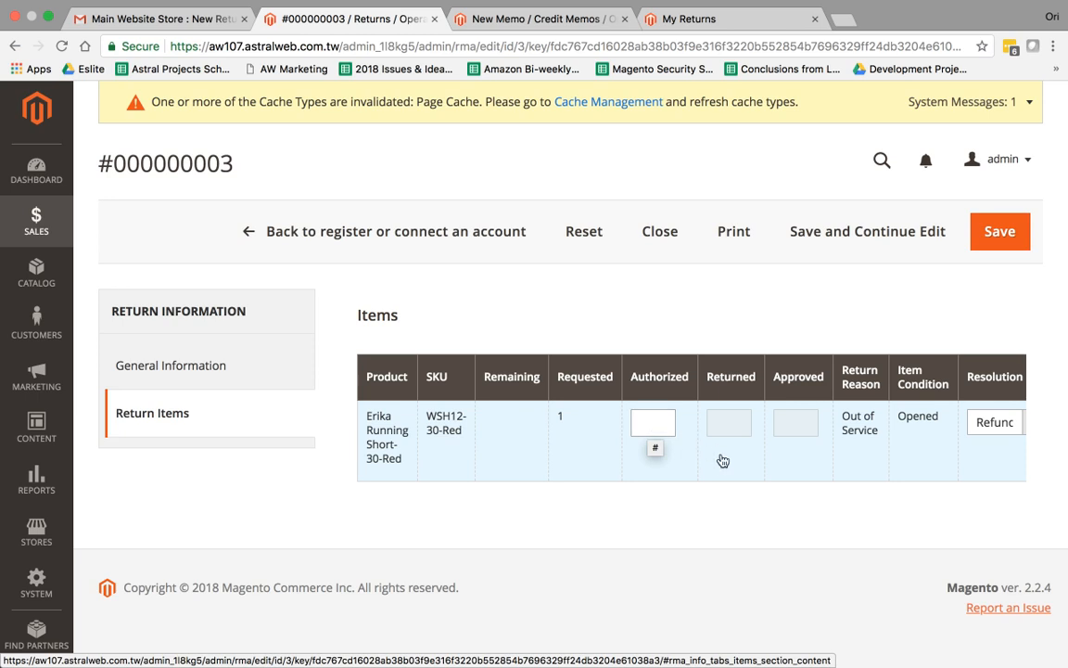
{"action": "scroll", "coordinate": [721, 458], "scroll_direction": "right", "scroll_amount": 5}
{"action": "left_click", "coordinate": [973, 455]}
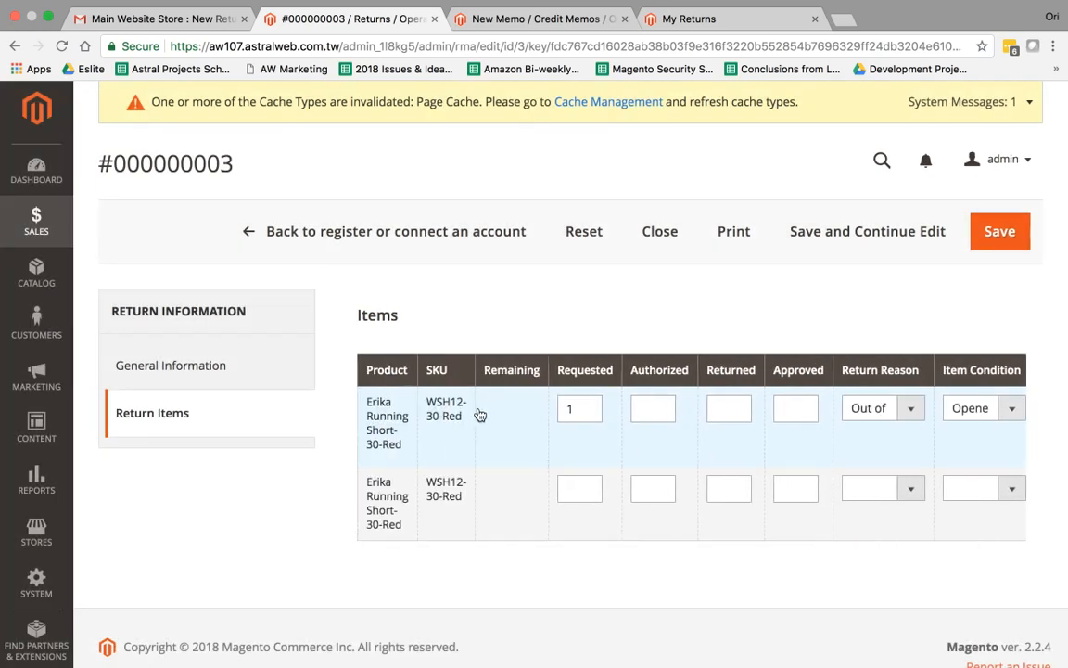
Enter a requested quantity of 1 on the new split item row
{"action": "left_click", "coordinate": [580, 494]}
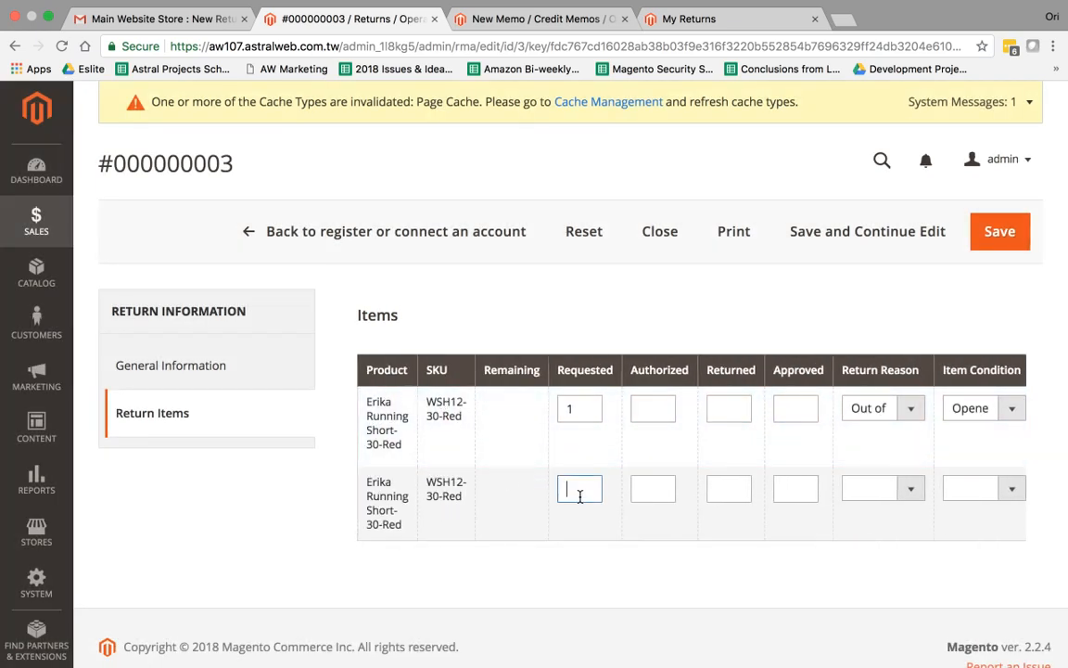
{"action": "type", "text": "1"}
{"action": "scroll", "coordinate": [700, 484], "scroll_direction": "right", "scroll_amount": 5}
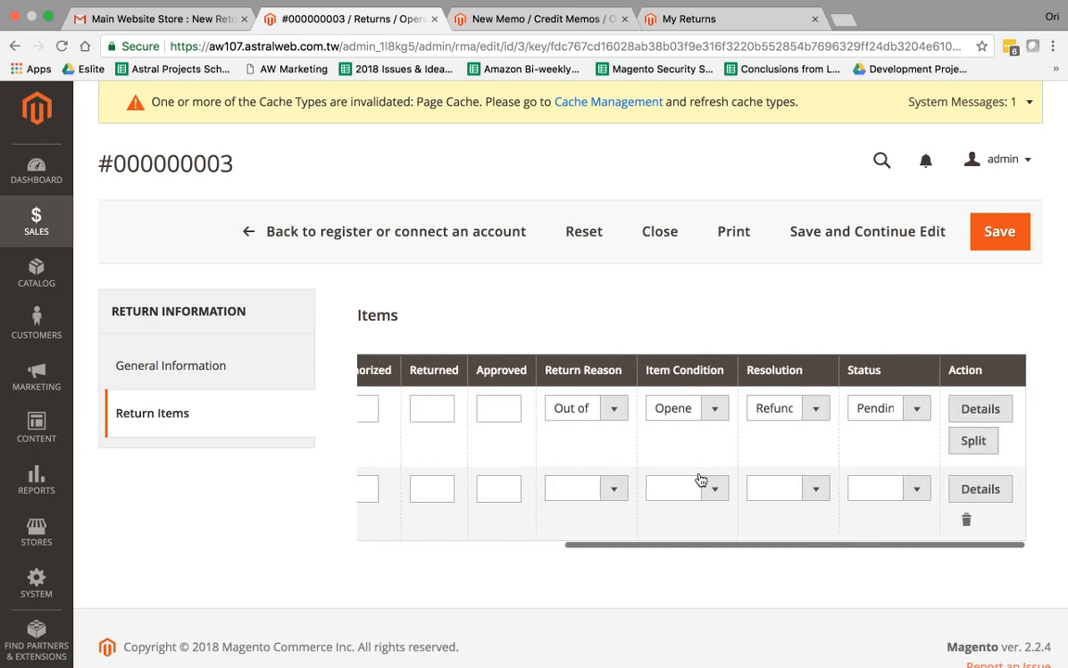
Check the first item's detailed return reason in the RMA Item Details, viewing it twice
{"action": "left_click", "coordinate": [983, 412]}
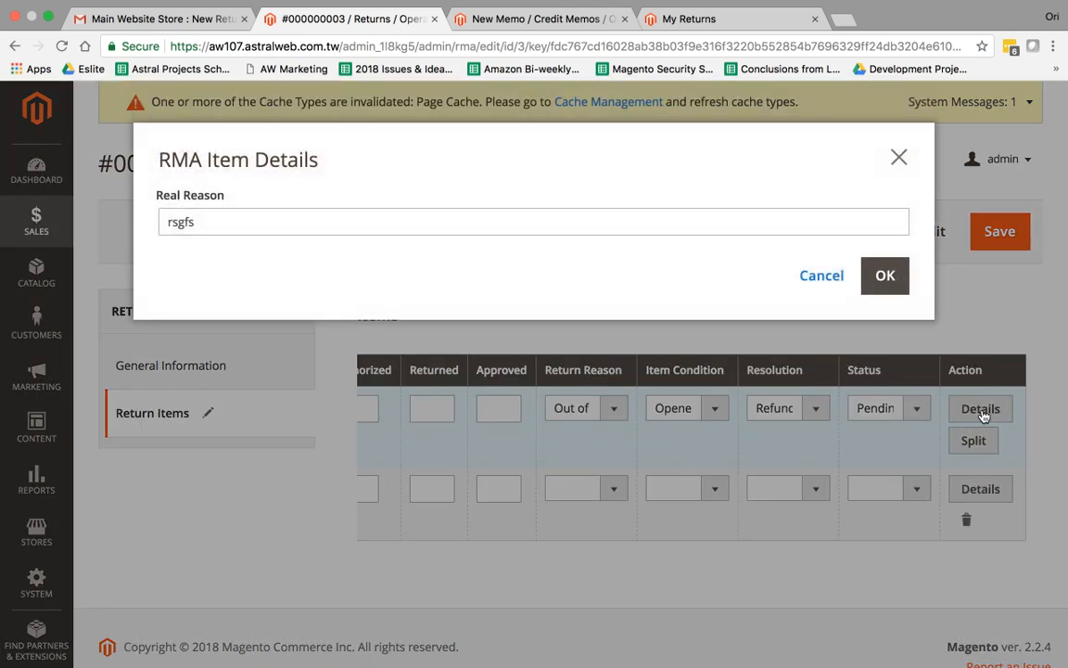
{"action": "left_click", "coordinate": [899, 159]}
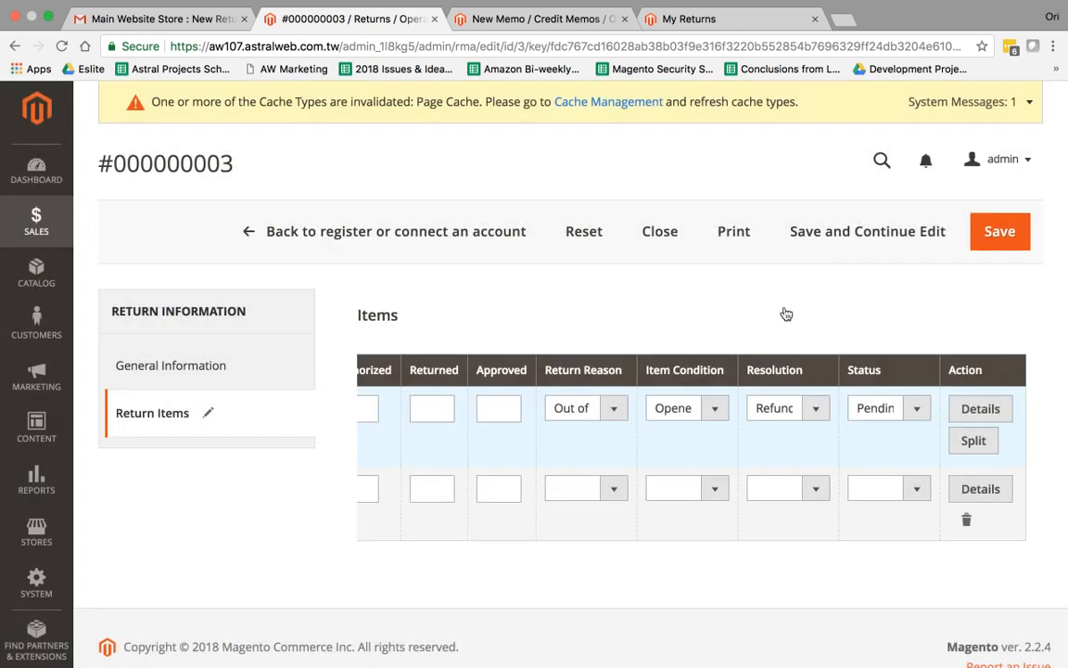
{"action": "scroll", "coordinate": [737, 446], "scroll_direction": "left", "scroll_amount": 6}
{"action": "scroll", "coordinate": [737, 446], "scroll_direction": "right", "scroll_amount": 6}
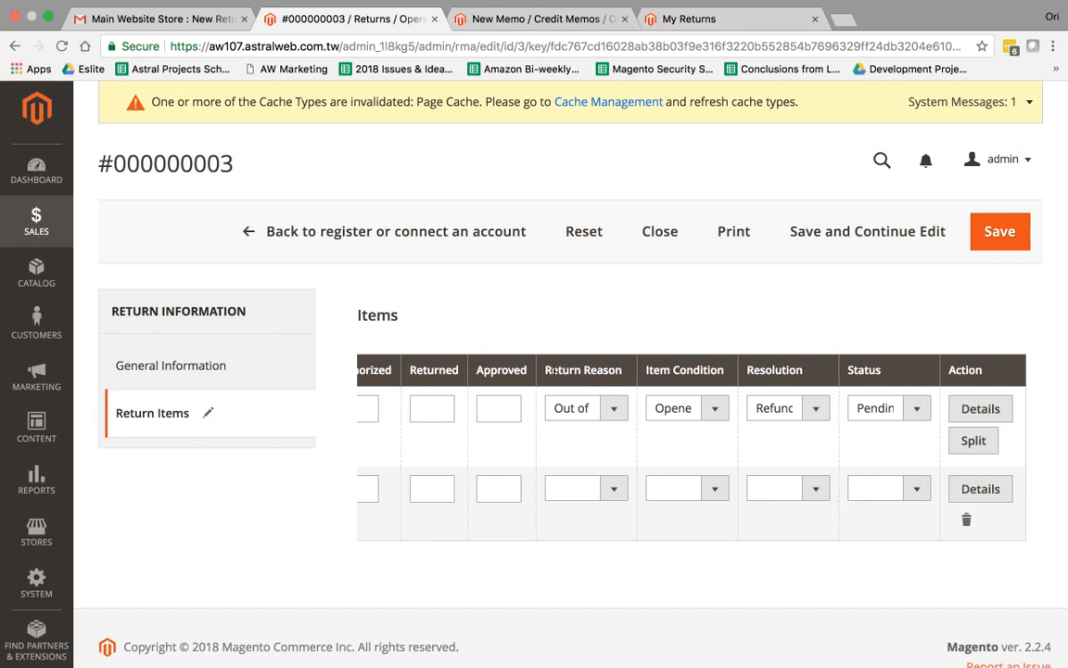
{"action": "left_click_drag", "start_coordinate": [550, 369], "coordinate": [791, 371]}
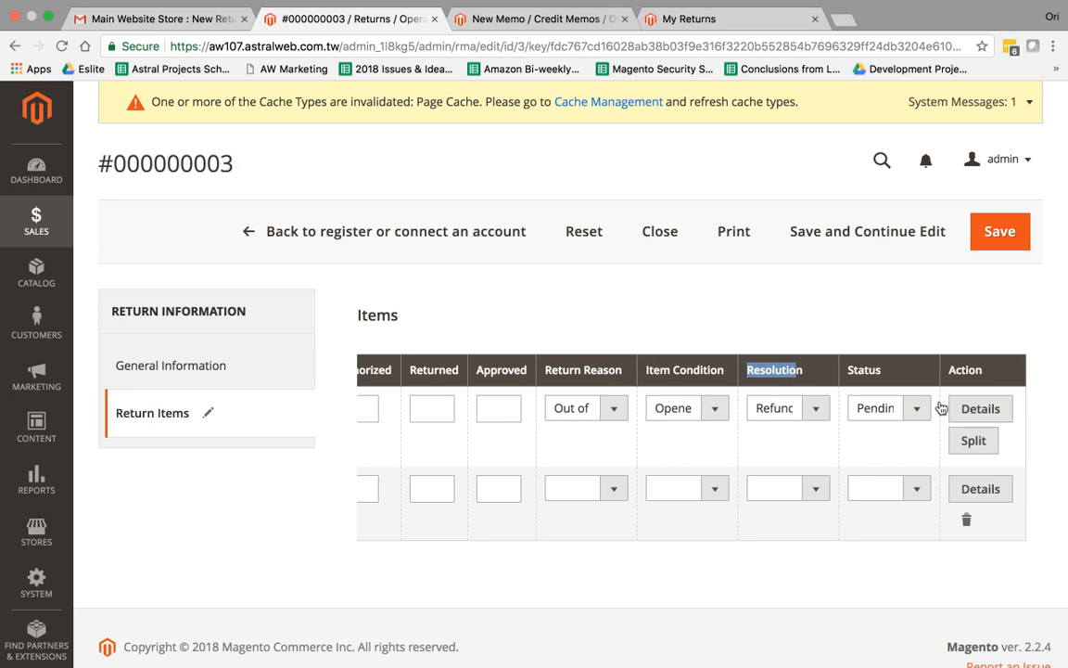
{"action": "left_click", "coordinate": [991, 412]}
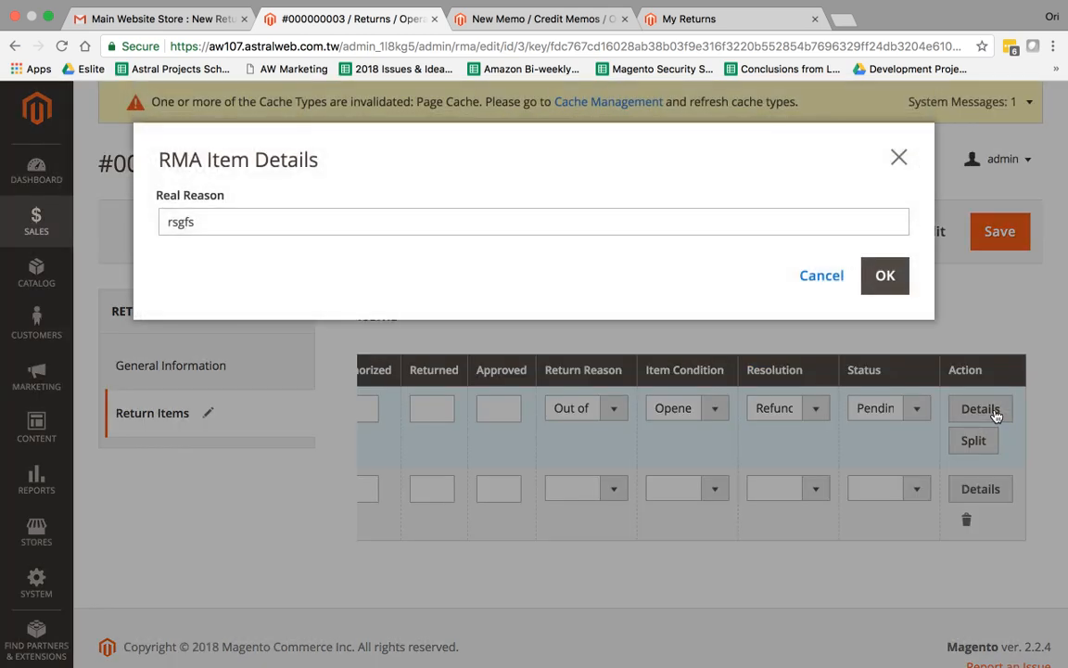
{"action": "left_click", "coordinate": [897, 158]}
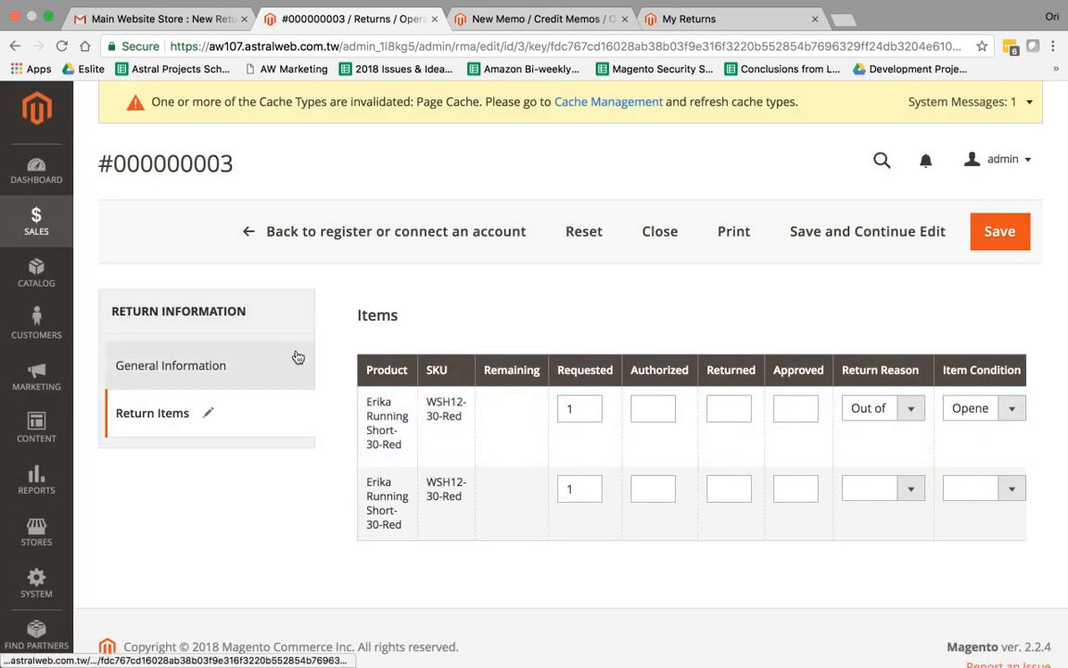
Show the return's General Information with request details for order #000000005 and addresses
{"action": "left_click", "coordinate": [231, 365]}
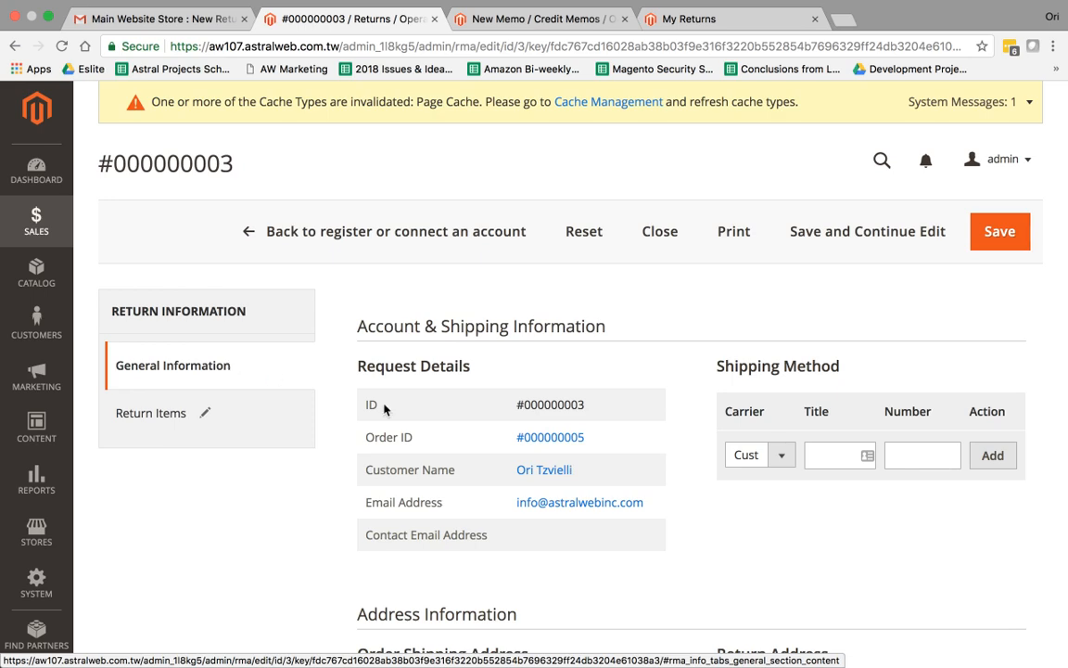
{"action": "scroll", "coordinate": [385, 410], "scroll_direction": "down", "scroll_amount": 8}
{"action": "scroll", "coordinate": [385, 410], "scroll_direction": "up", "scroll_amount": 2}
{"action": "scroll", "coordinate": [385, 410], "scroll_direction": "up", "scroll_amount": 10}
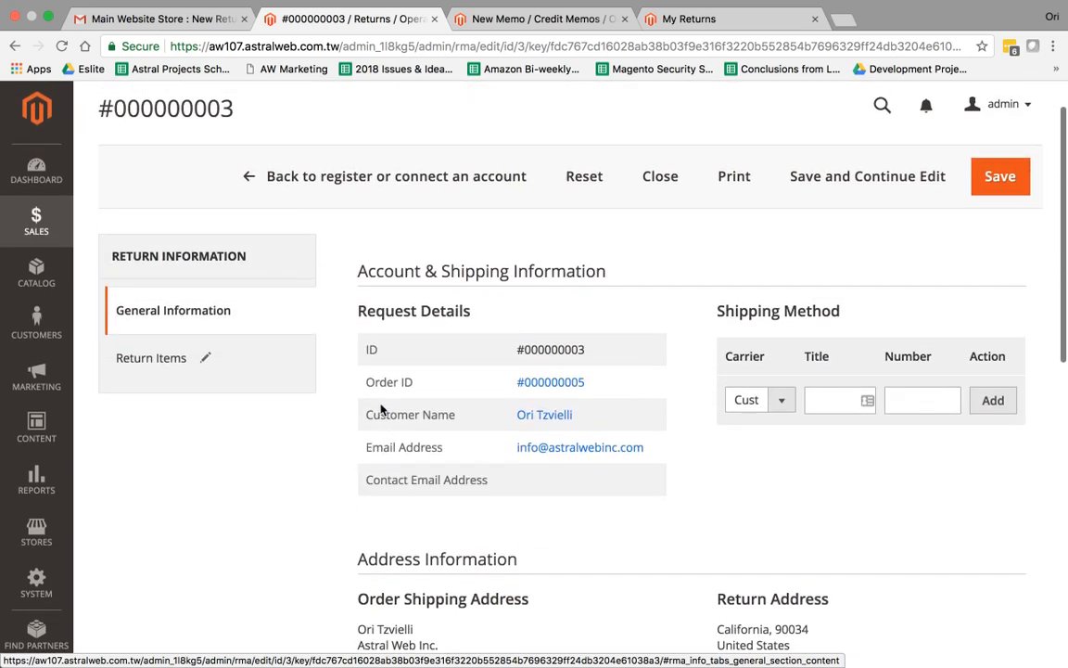
Open Stores > Attributes > Returns in a new tab and recheck the return's items
{"action": "left_click", "coordinate": [37, 536]}
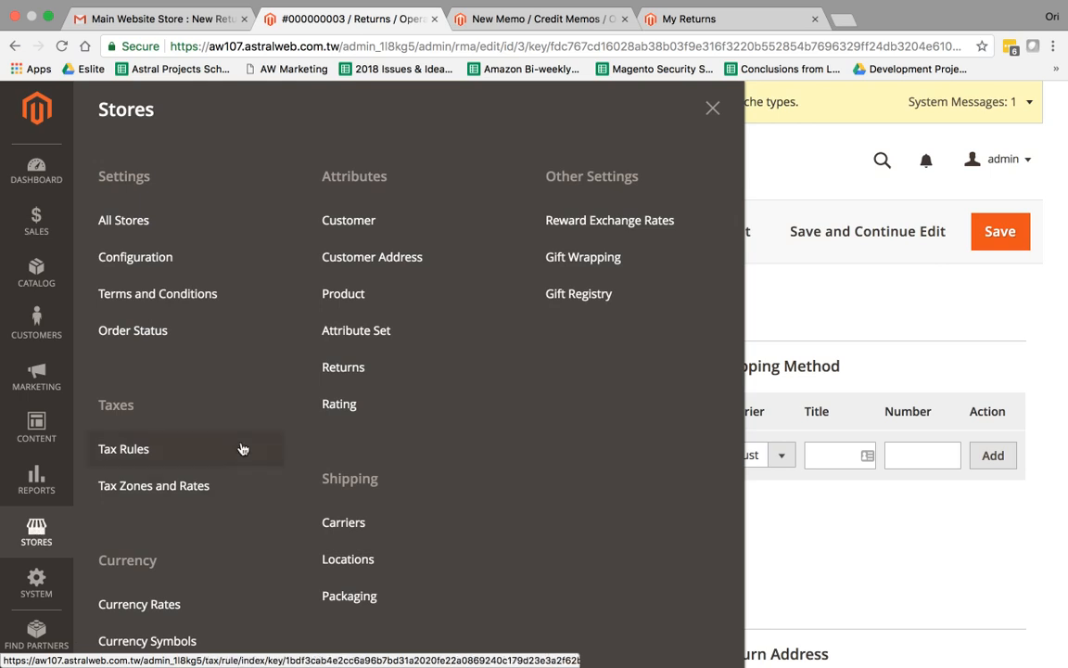
{"action": "right_click", "coordinate": [375, 371]}
{"action": "left_click", "coordinate": [399, 376]}
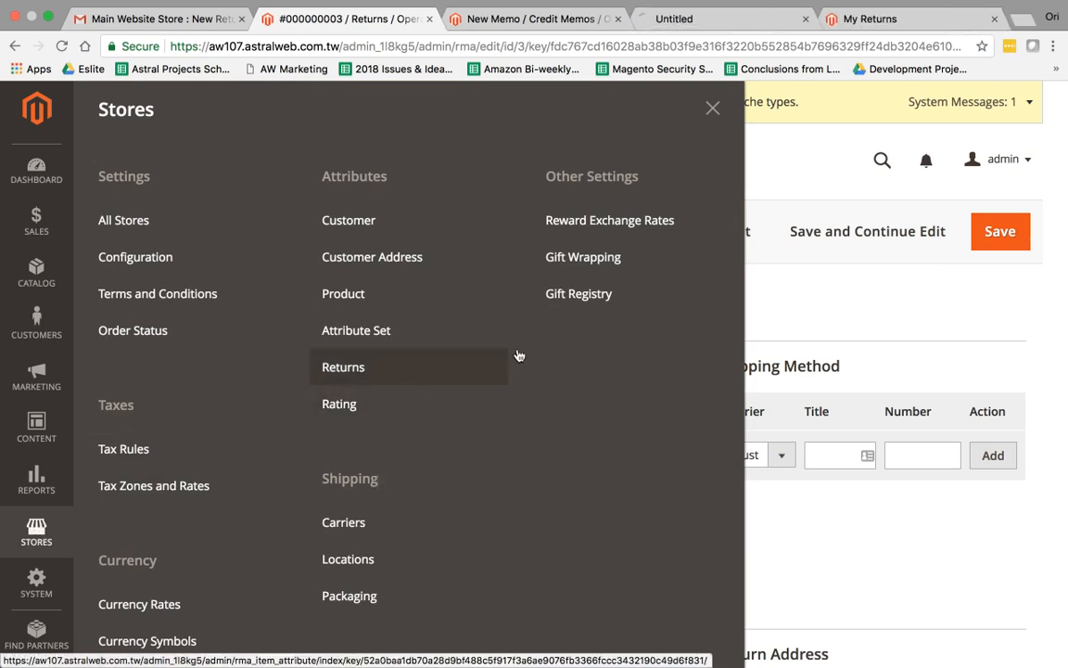
{"action": "left_click", "coordinate": [874, 345]}
{"action": "left_click", "coordinate": [176, 412]}
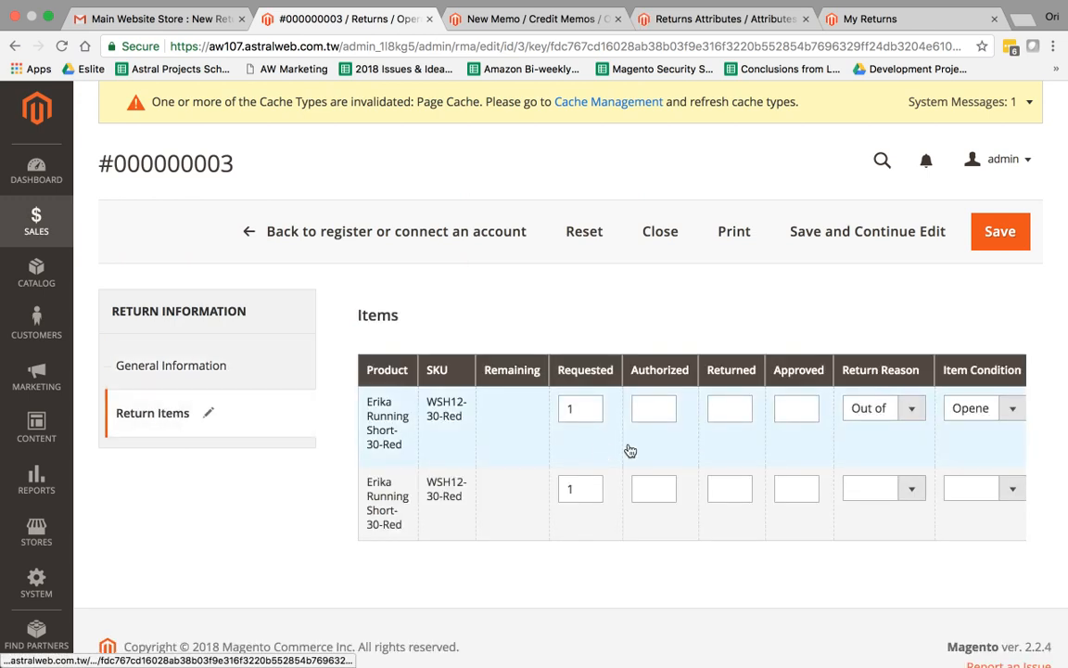
{"action": "scroll", "coordinate": [810, 413], "scroll_direction": "right", "scroll_amount": 5}
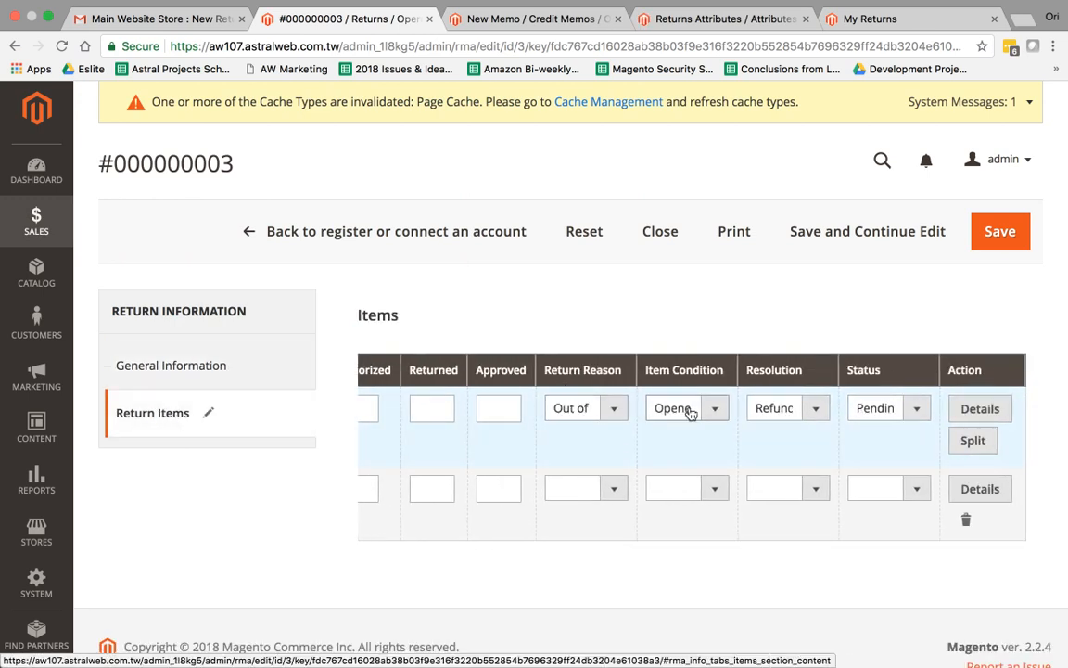
Place the Returns Attributes tab beside the return and open the Resolution attribute
{"action": "left_click", "coordinate": [544, 22]}
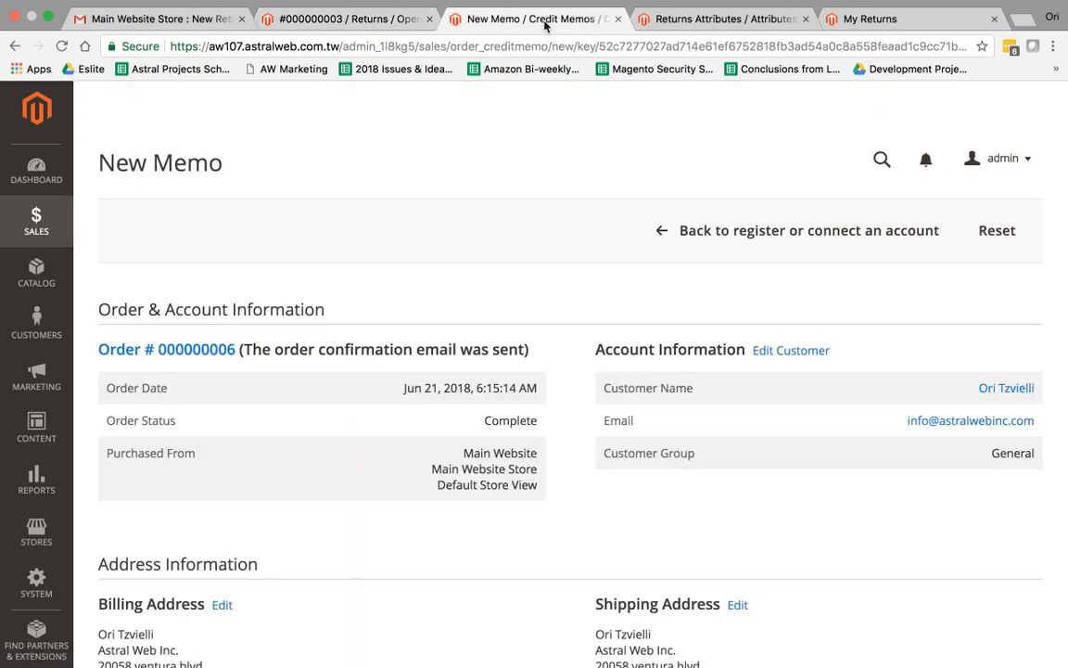
{"action": "left_click_drag", "start_coordinate": [666, 23], "coordinate": [518, 19]}
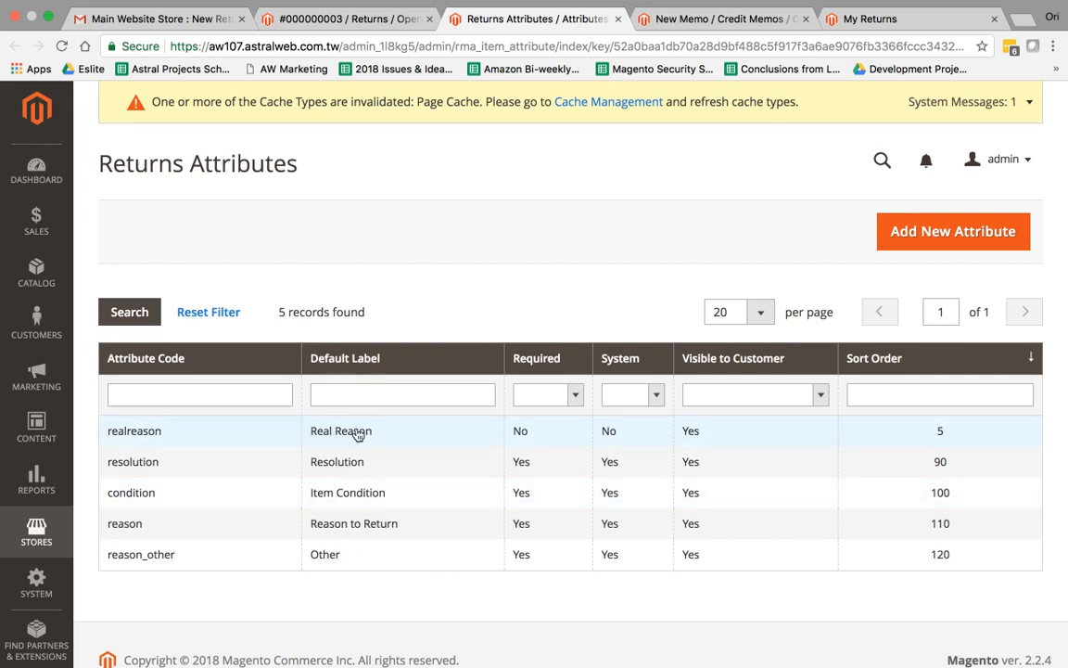
{"action": "left_click", "coordinate": [445, 474]}
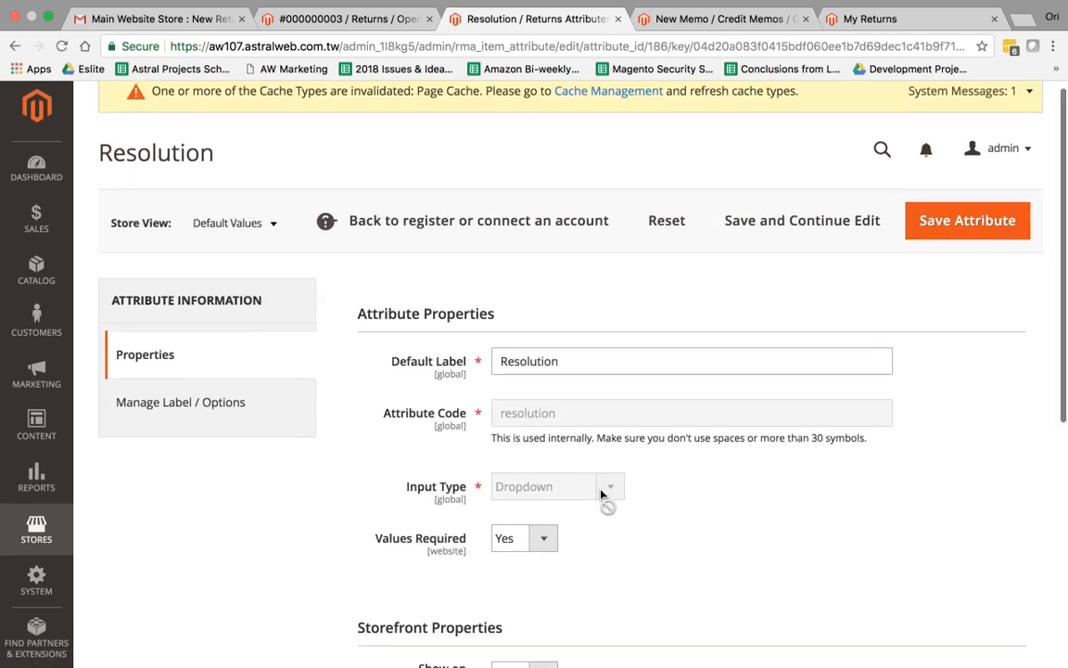
{"action": "scroll", "coordinate": [537, 386], "scroll_direction": "down", "scroll_amount": 2}
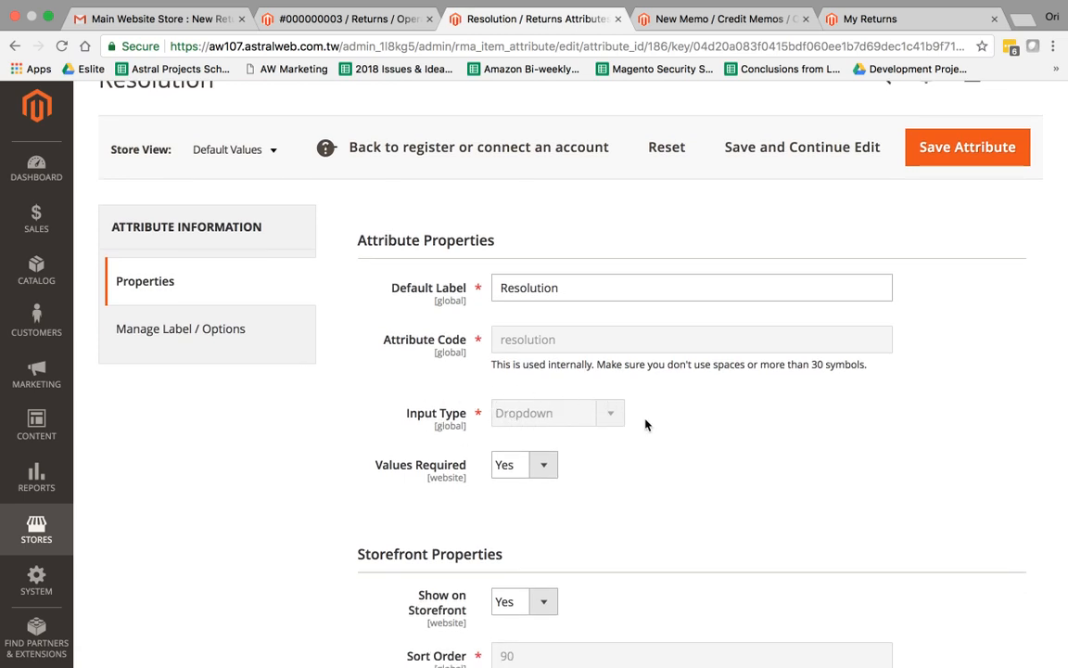
{"action": "scroll", "coordinate": [649, 428], "scroll_direction": "down", "scroll_amount": 3}
{"action": "scroll", "coordinate": [640, 431], "scroll_direction": "down", "scroll_amount": 2}
{"action": "scroll", "coordinate": [656, 432], "scroll_direction": "up", "scroll_amount": 5}
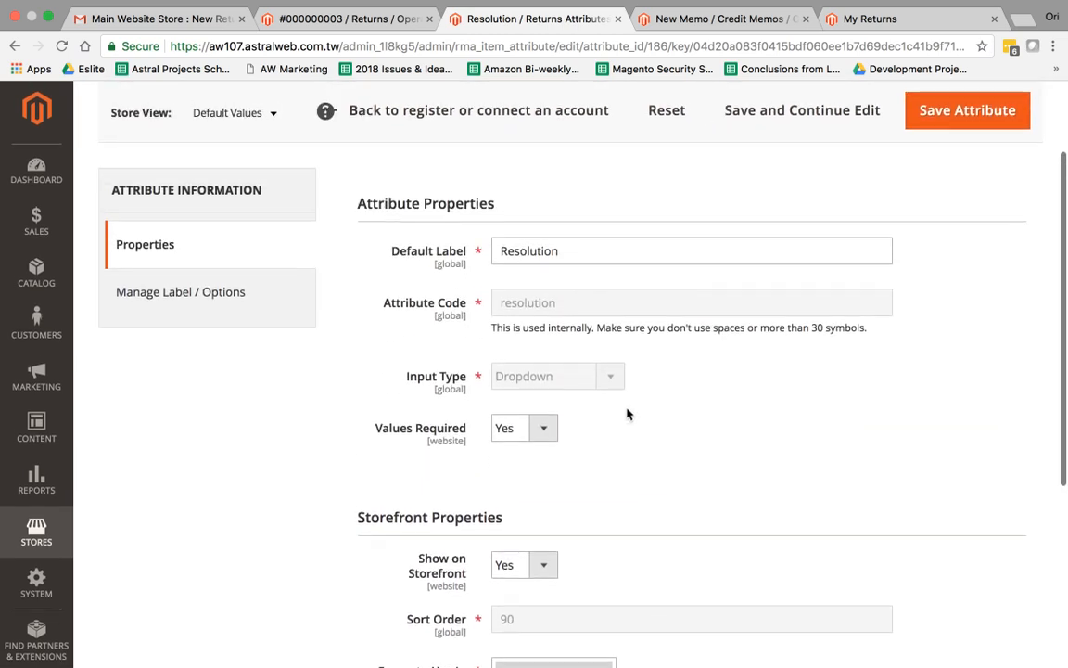
{"action": "left_click", "coordinate": [246, 307]}
{"action": "scroll", "coordinate": [502, 408], "scroll_direction": "down", "scroll_amount": 3}
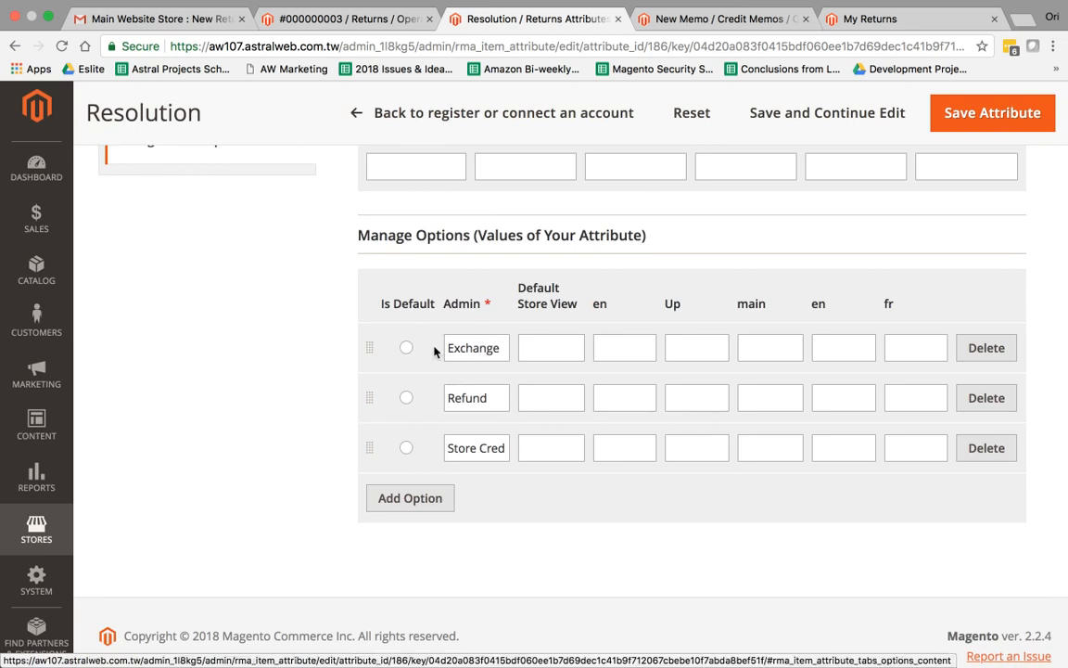
{"action": "left_click", "coordinate": [416, 498]}
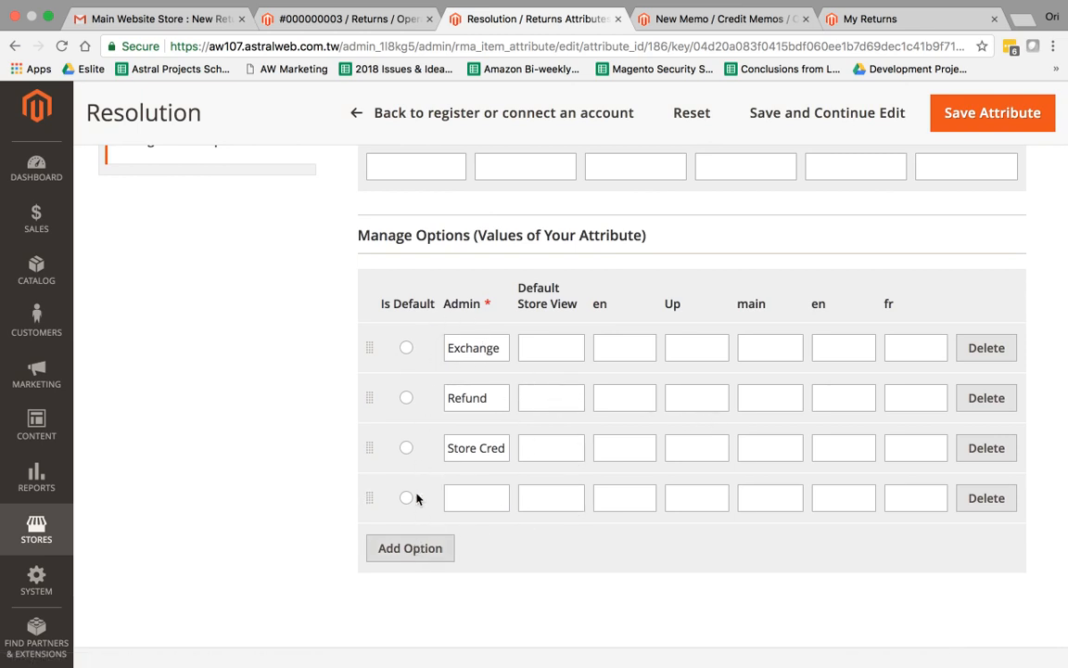
{"action": "left_click", "coordinate": [419, 548]}
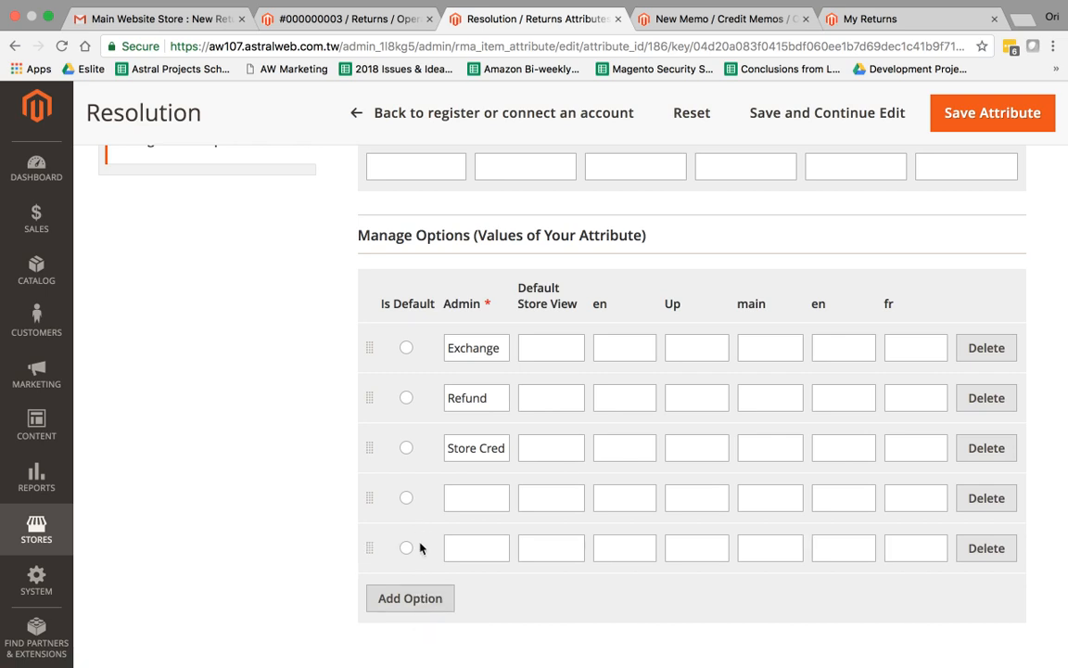
{"action": "left_click", "coordinate": [497, 498]}
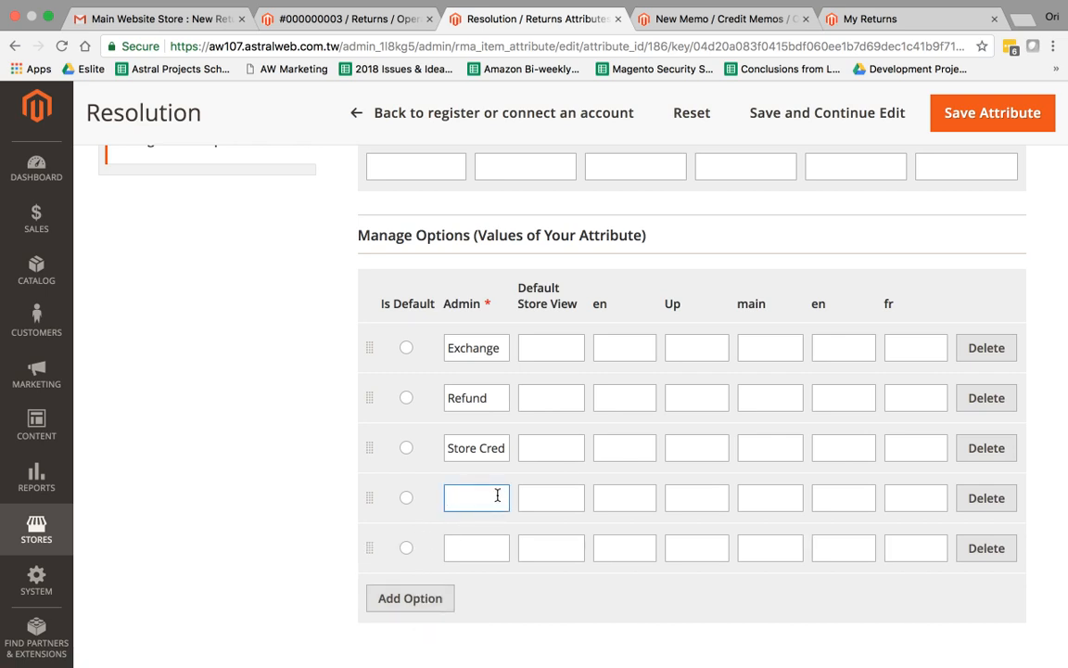
{"action": "scroll", "coordinate": [497, 417], "scroll_direction": "up", "scroll_amount": 10}
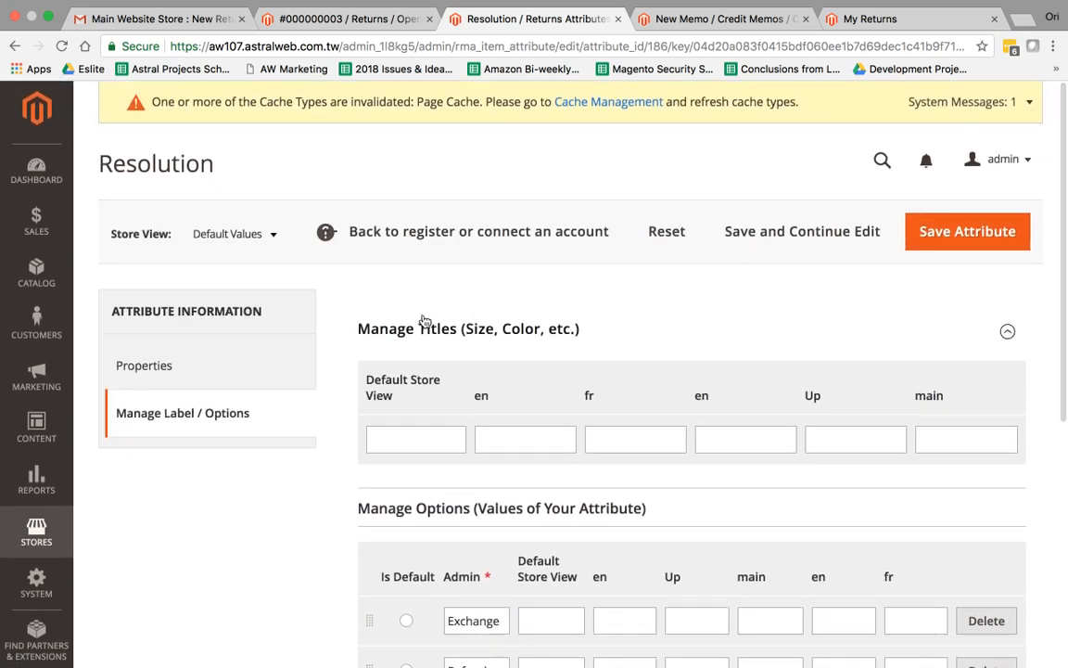
{"action": "left_click", "coordinate": [213, 367]}
{"action": "left_click", "coordinate": [214, 406]}
{"action": "scroll", "coordinate": [518, 486], "scroll_direction": "down", "scroll_amount": 5}
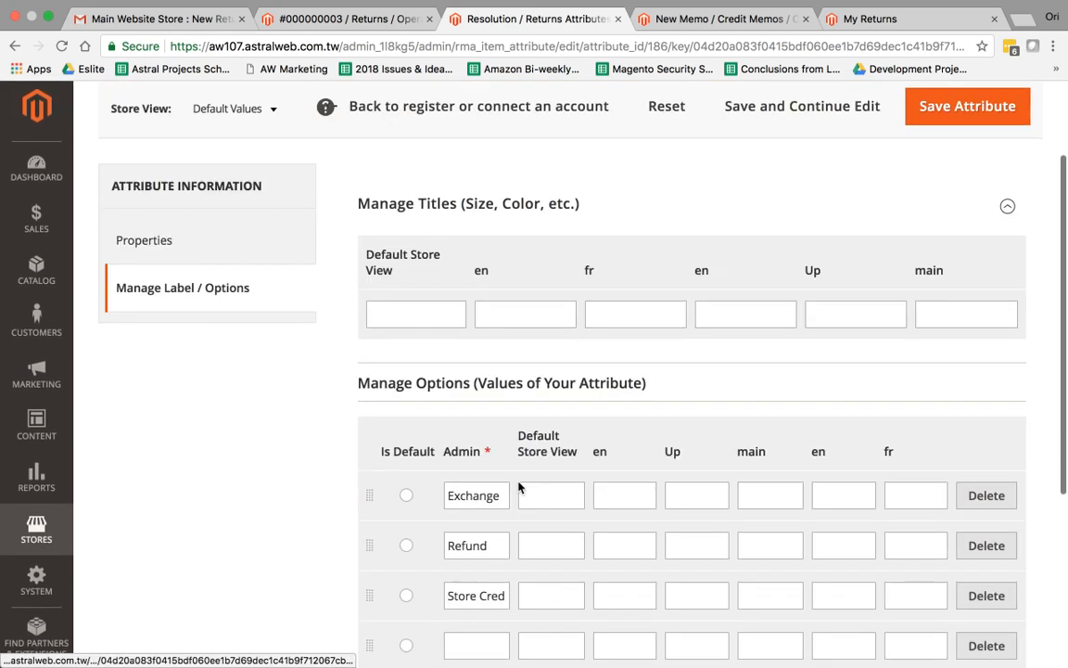
{"action": "left_click", "coordinate": [478, 455]}
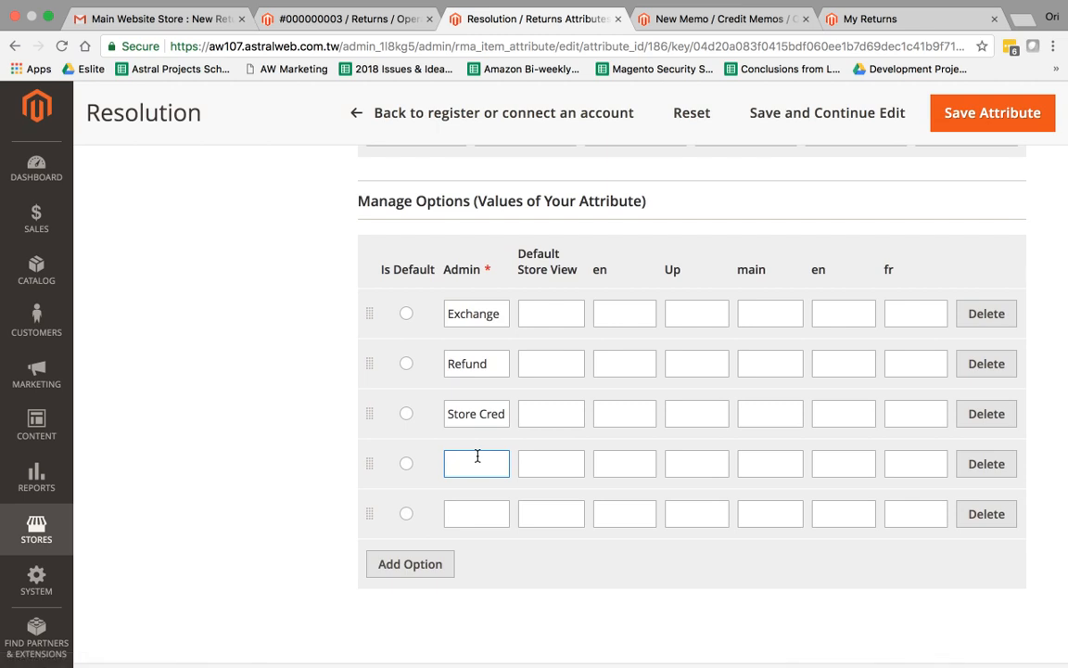
{"action": "type", "text": "Beer"}
{"action": "scroll", "coordinate": [305, 450], "scroll_direction": "up", "scroll_amount": 5}
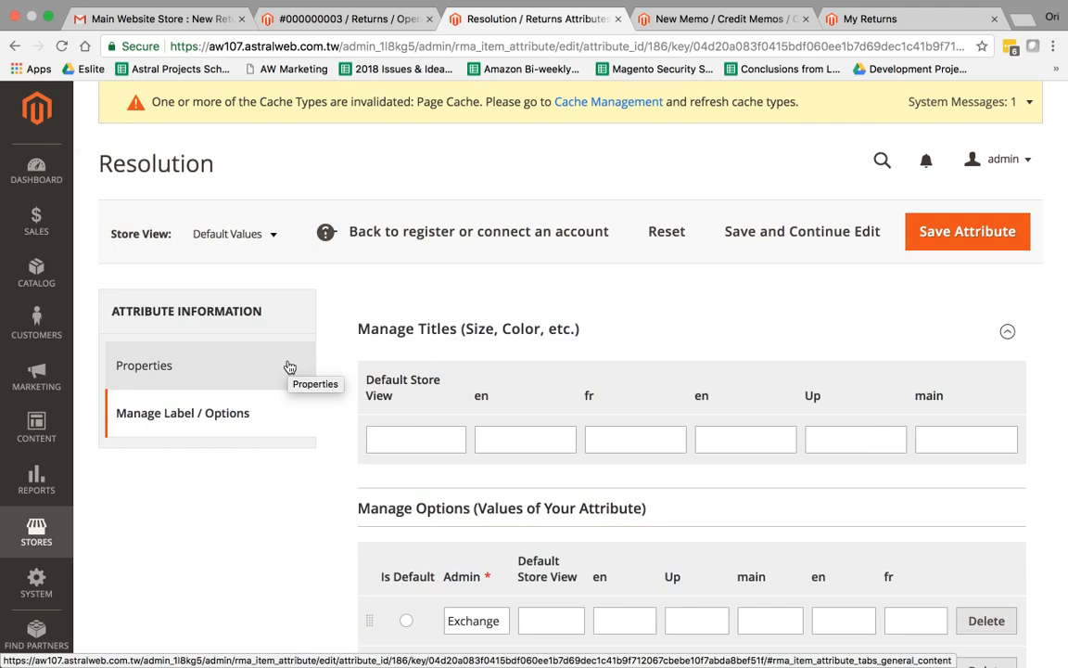
{"action": "left_click", "coordinate": [289, 367]}
{"action": "scroll", "coordinate": [278, 389], "scroll_direction": "down", "scroll_amount": 2}
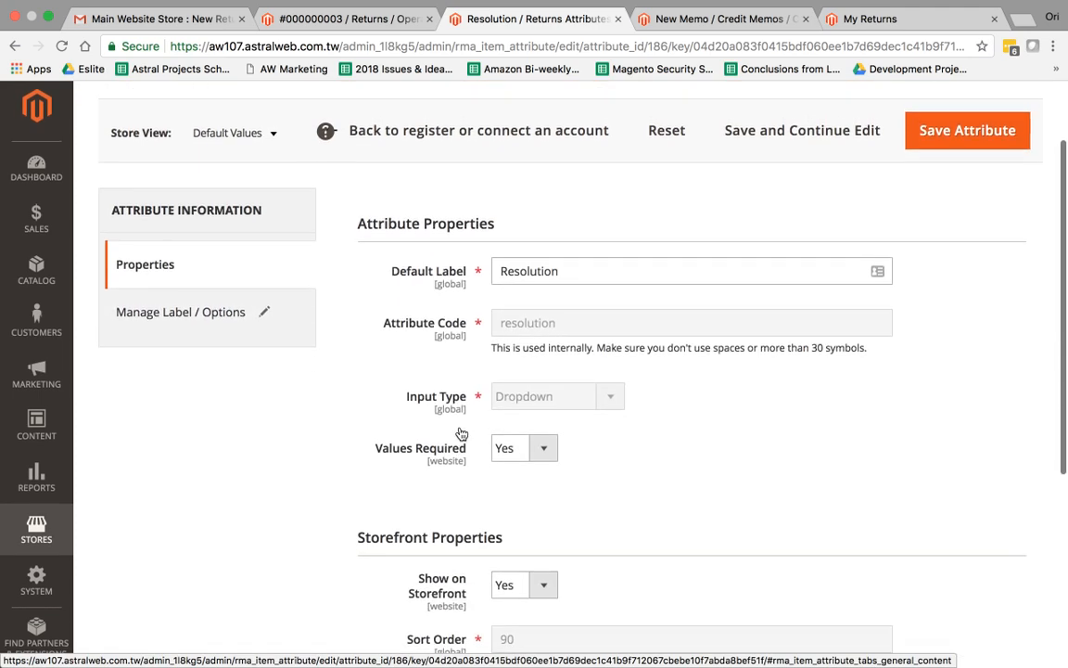
{"action": "scroll", "coordinate": [371, 434], "scroll_direction": "up", "scroll_amount": 3}
{"action": "left_click", "coordinate": [36, 530]}
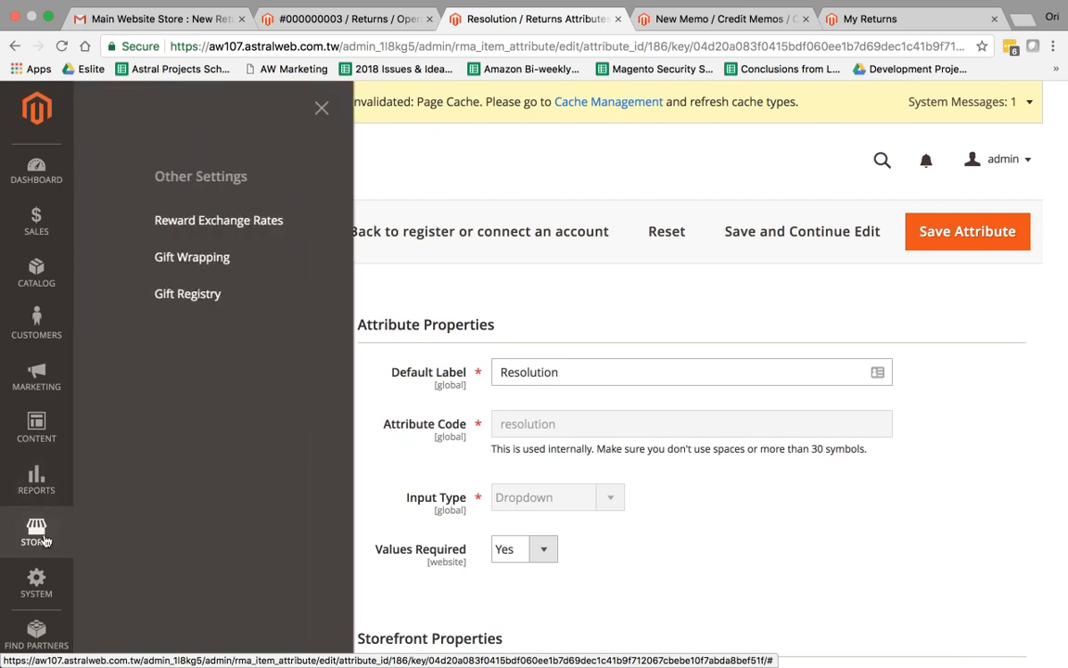
{"action": "left_click", "coordinate": [363, 371]}
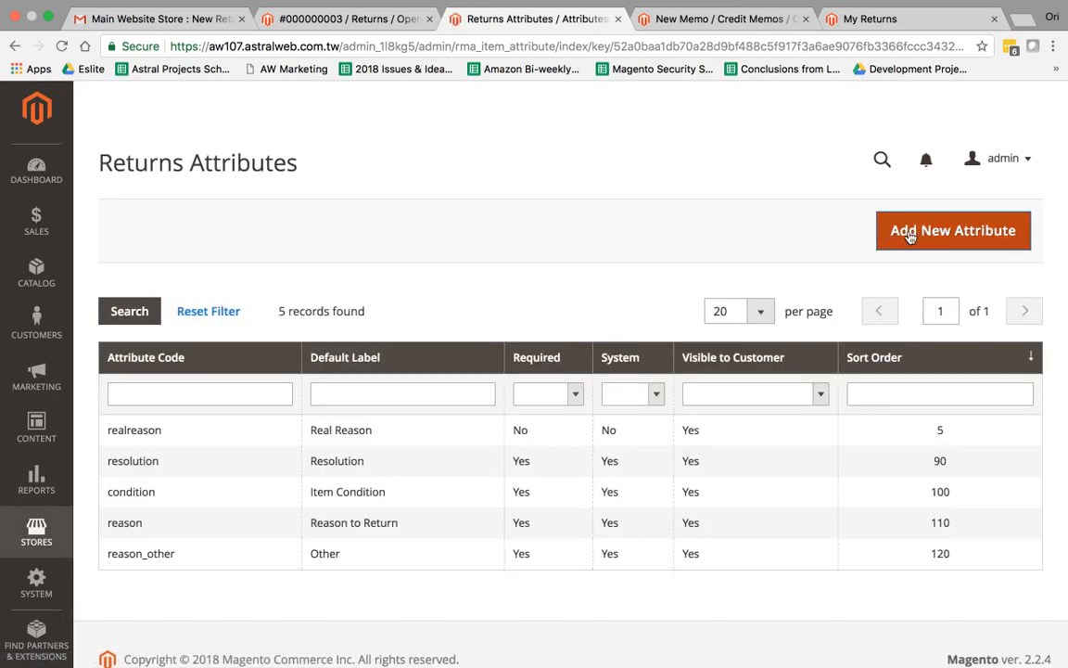
Start a new return attribute with Default Label 'Comments' and attribute code 'comments'
{"action": "left_click", "coordinate": [910, 237]}
{"action": "scroll", "coordinate": [589, 344], "scroll_direction": "down", "scroll_amount": 1}
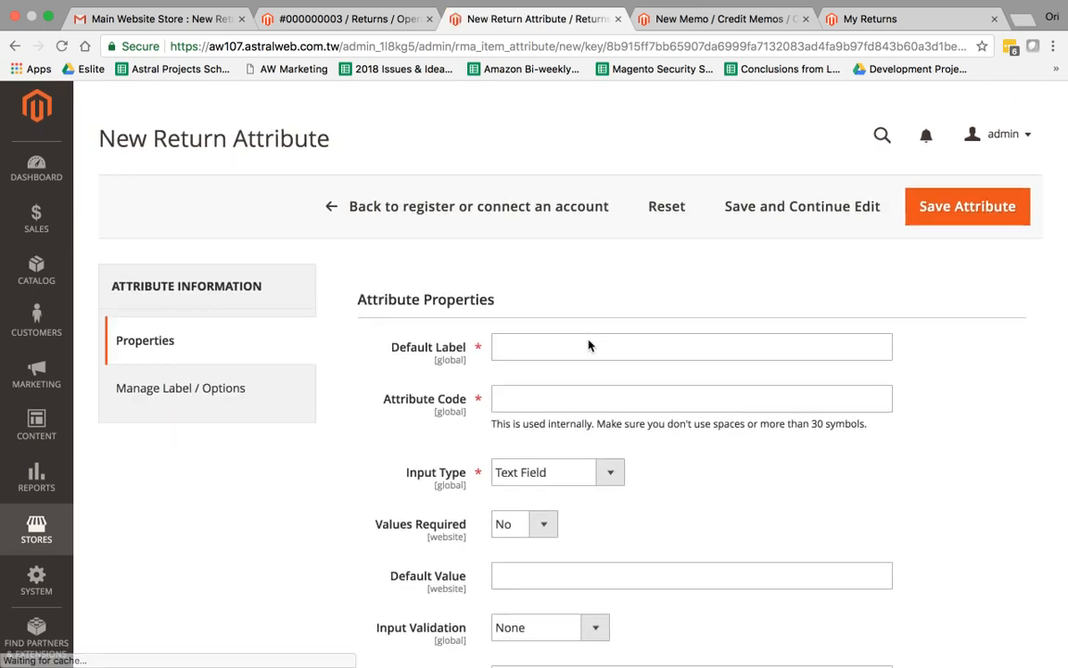
{"action": "left_click", "coordinate": [552, 306]}
{"action": "left_click", "coordinate": [544, 315]}
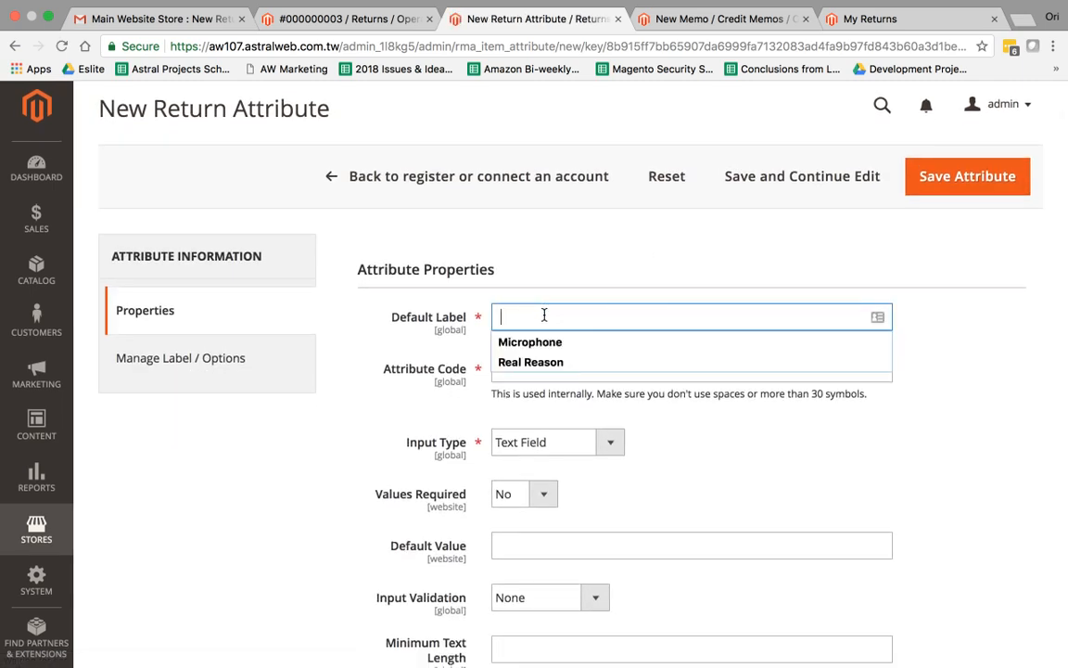
{"action": "type", "text": "Comments"}
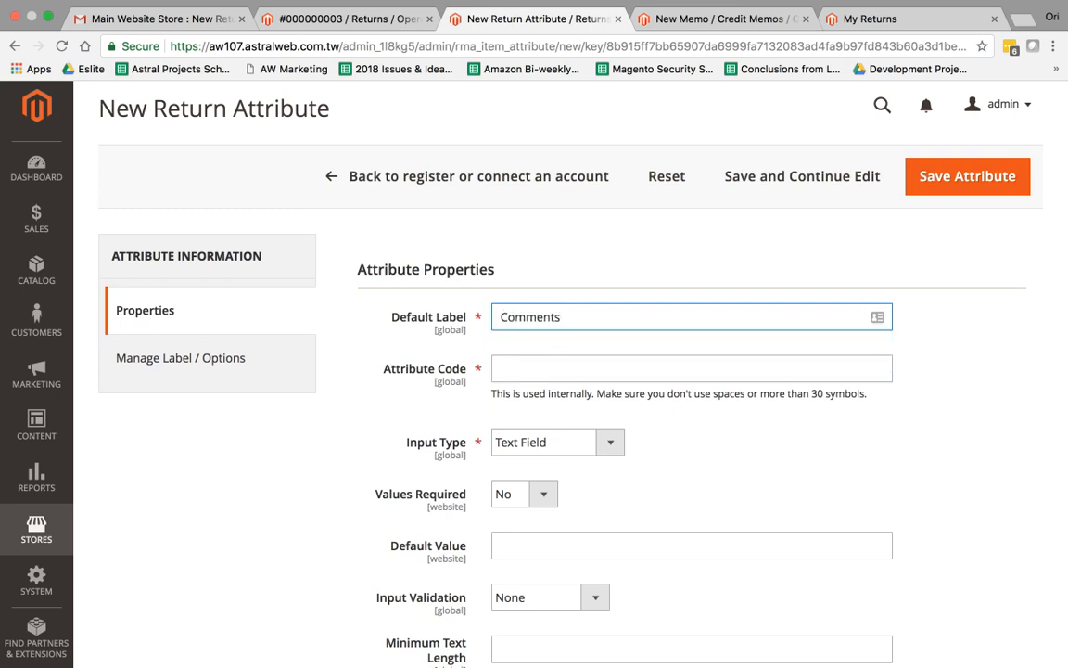
{"action": "left_click", "coordinate": [574, 366]}
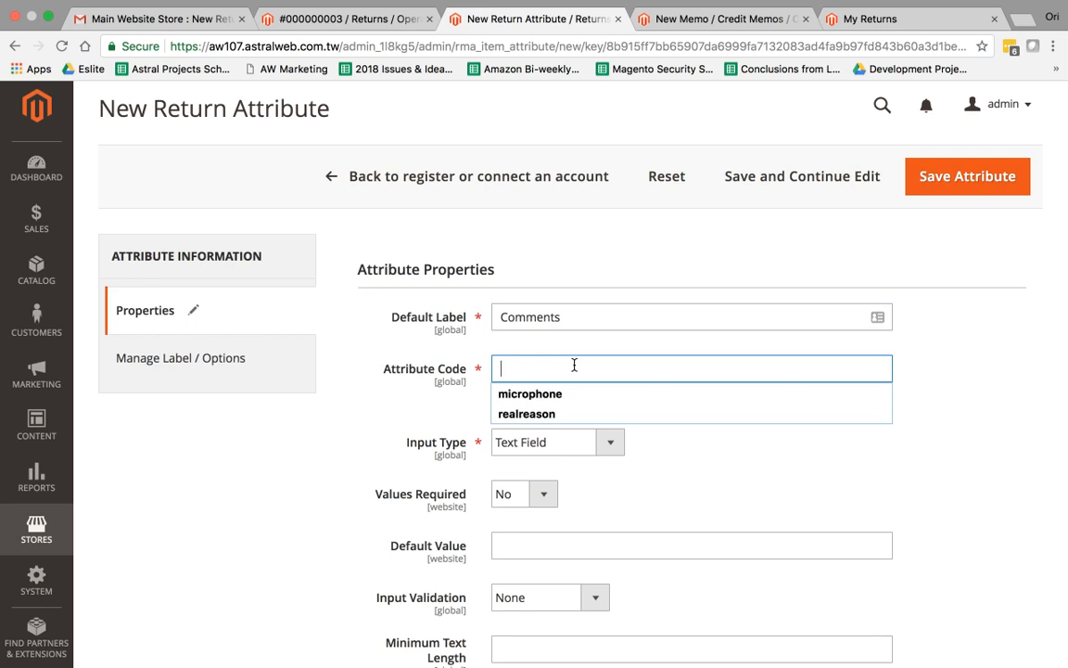
{"action": "left_click", "coordinate": [436, 421]}
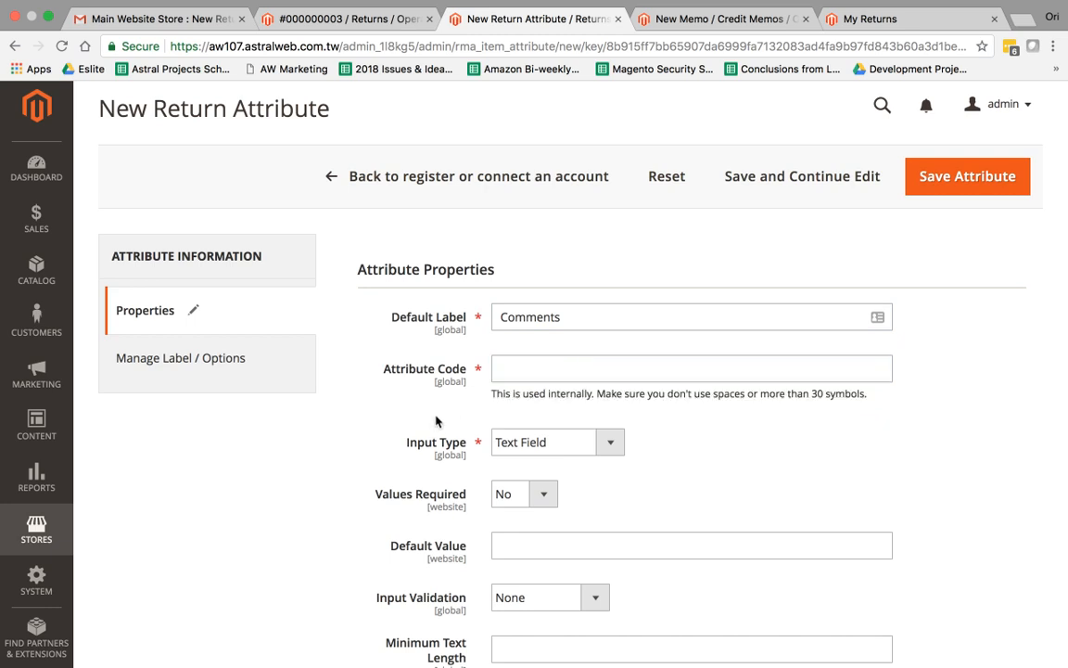
{"action": "left_click", "coordinate": [539, 370]}
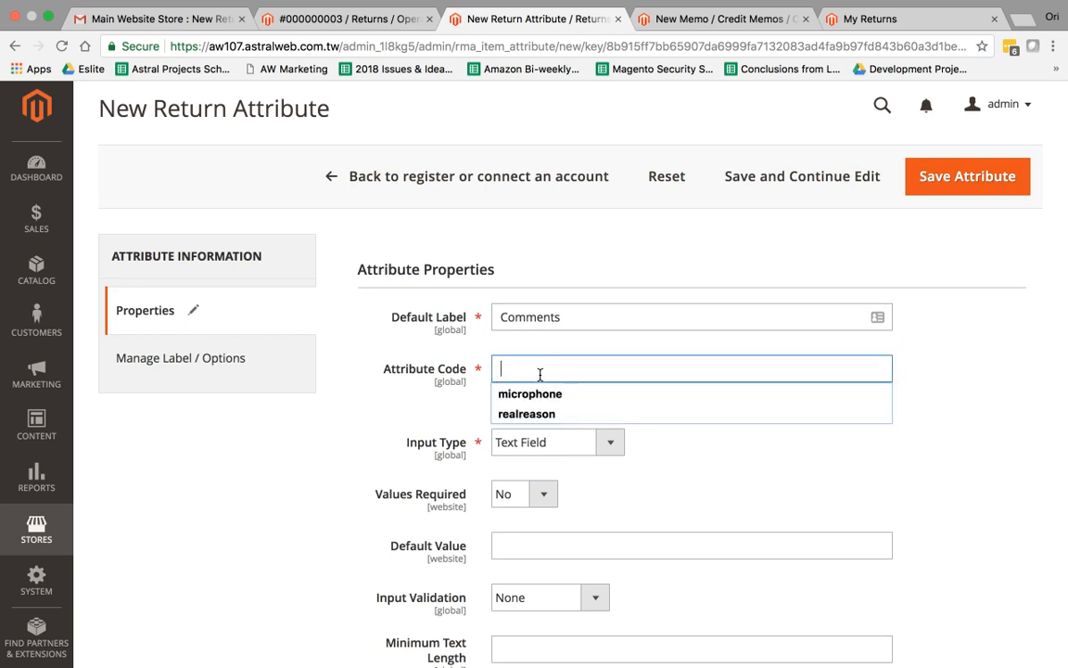
{"action": "type", "text": "comments"}
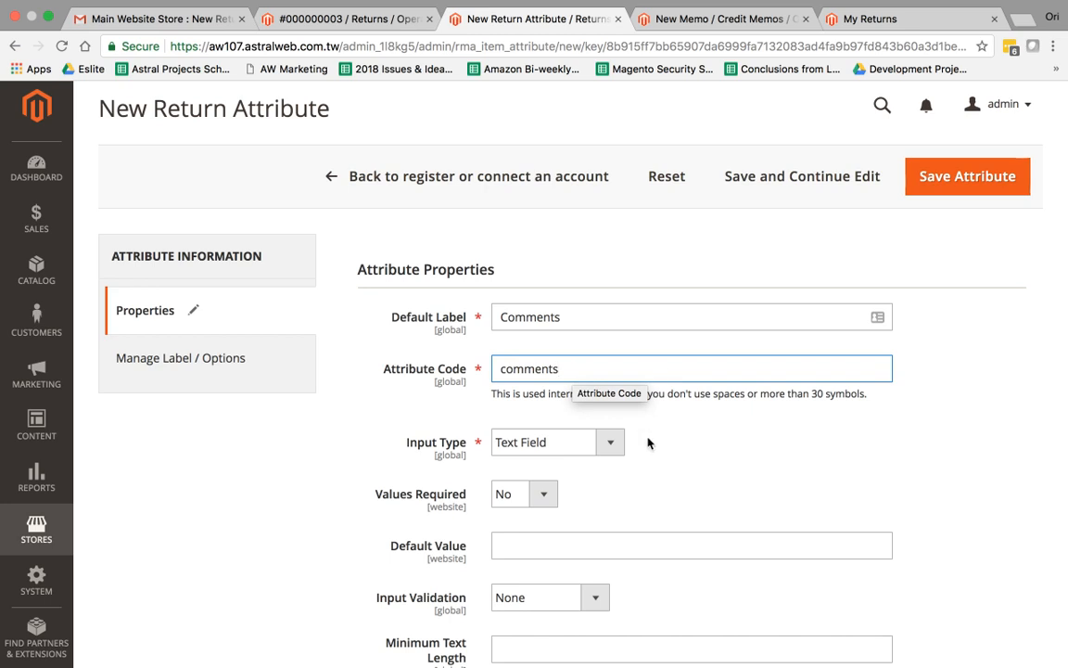
{"action": "scroll", "coordinate": [644, 431], "scroll_direction": "down", "scroll_amount": 2}
{"action": "left_click", "coordinate": [612, 384]}
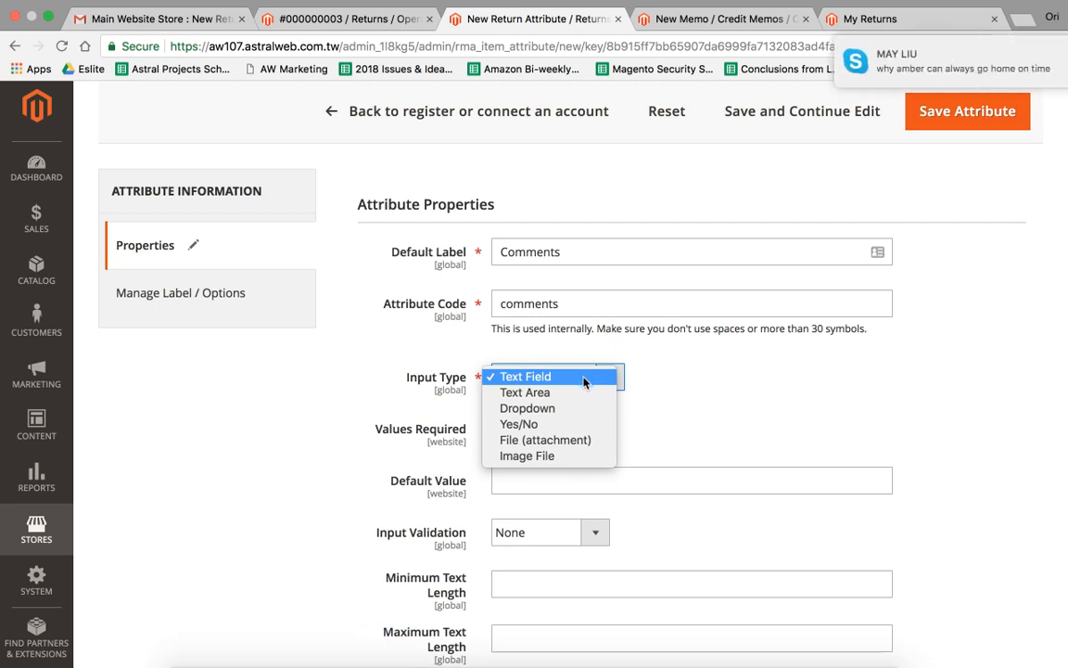
Set Comments to input type Text Area, Input/Output Filter None, and Show on Storefront Yes
{"action": "left_click", "coordinate": [556, 392]}
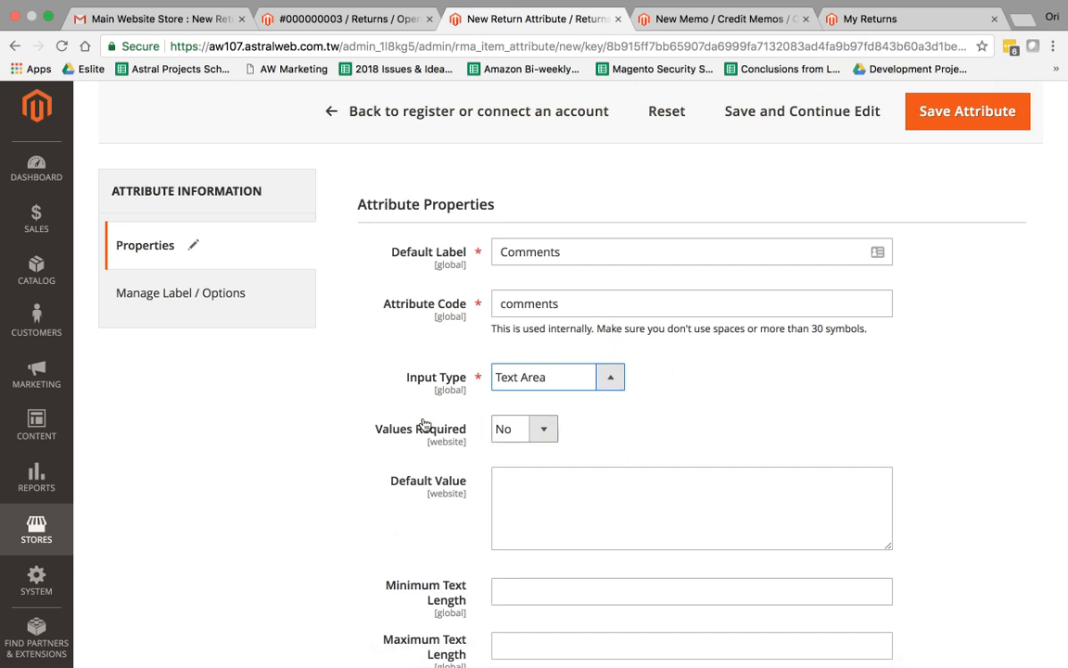
{"action": "left_click", "coordinate": [280, 433]}
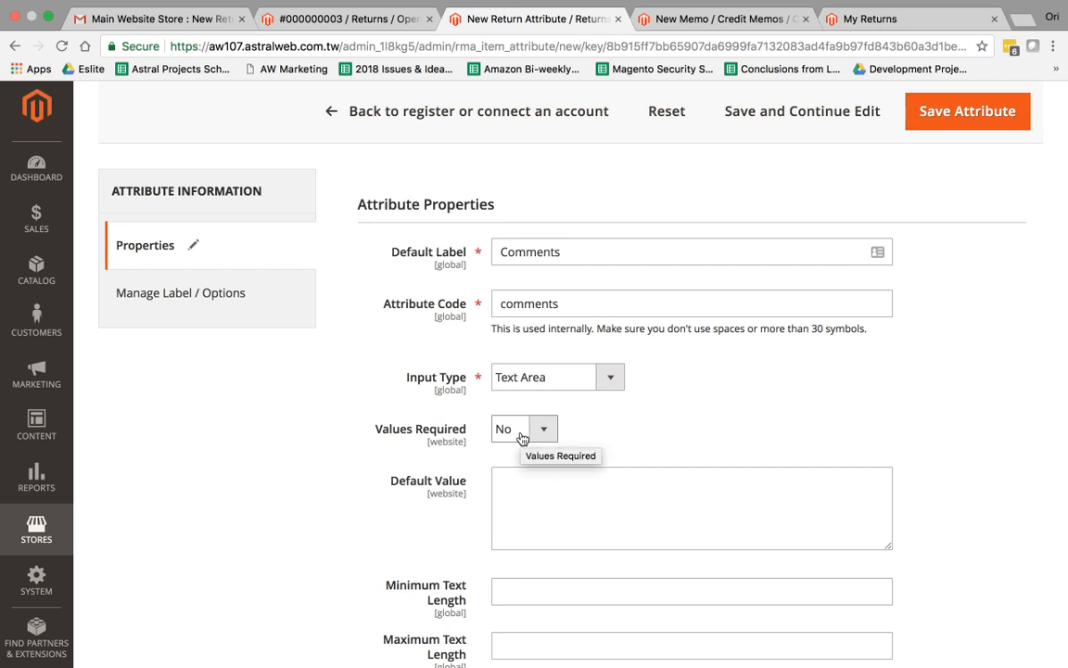
{"action": "scroll", "coordinate": [538, 491], "scroll_direction": "down", "scroll_amount": 3}
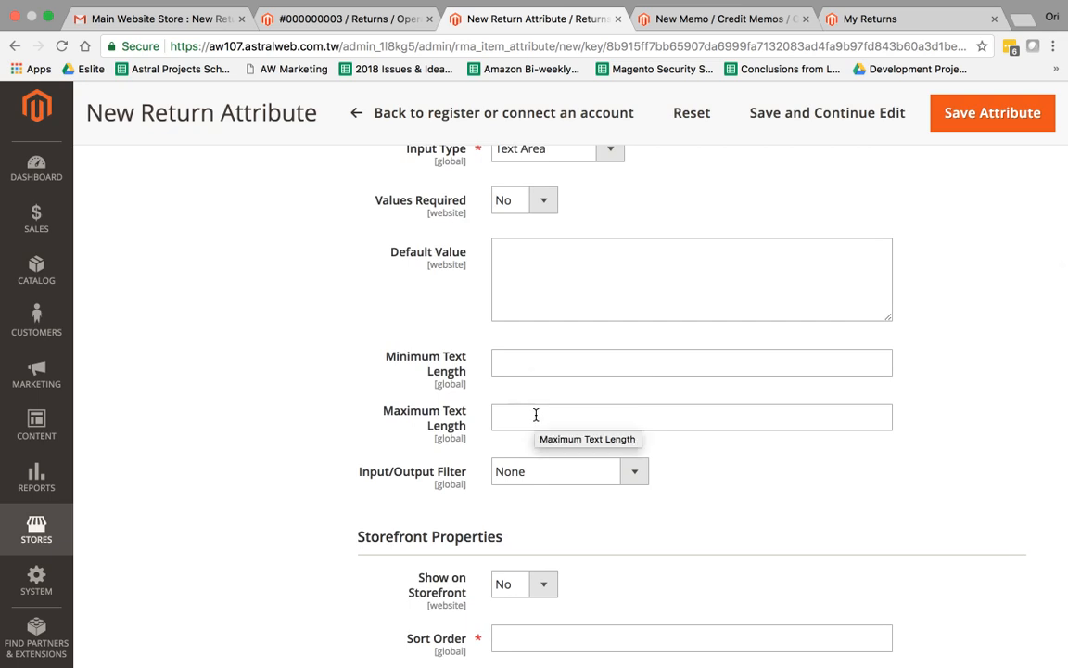
{"action": "scroll", "coordinate": [536, 417], "scroll_direction": "down", "scroll_amount": 2}
{"action": "left_click", "coordinate": [581, 324]}
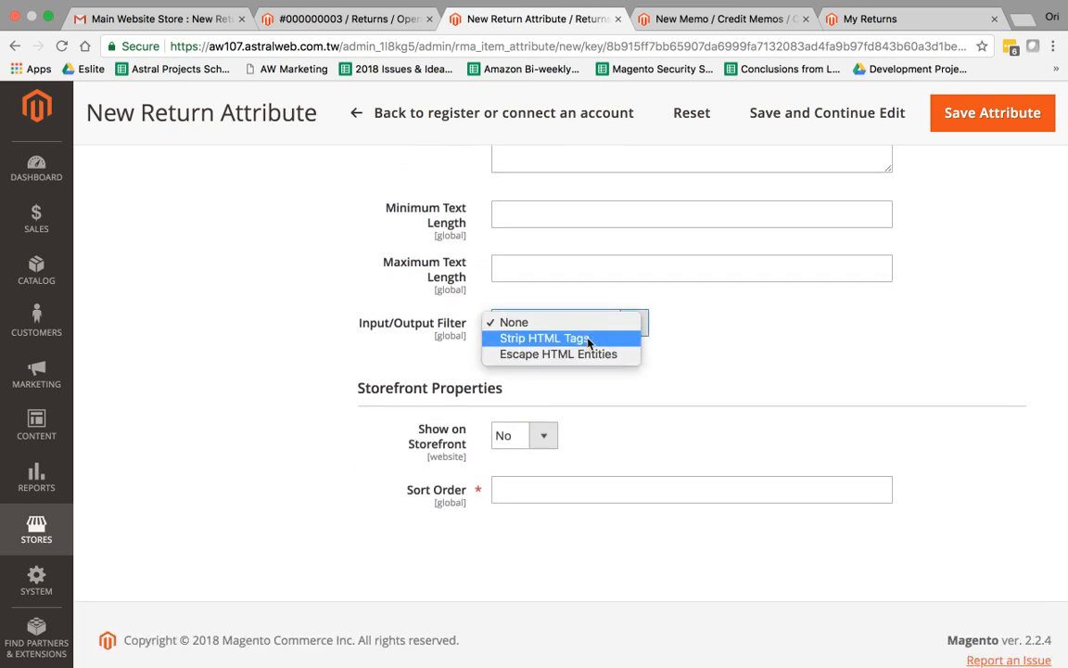
{"action": "left_click", "coordinate": [705, 369]}
{"action": "left_click", "coordinate": [533, 441]}
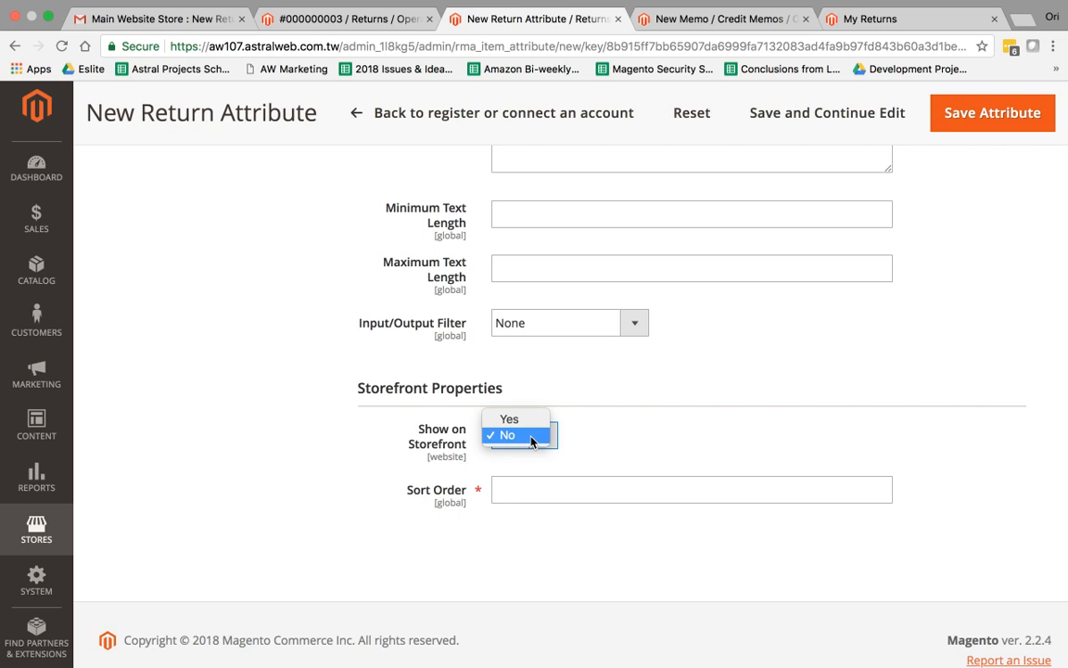
{"action": "left_click", "coordinate": [515, 419]}
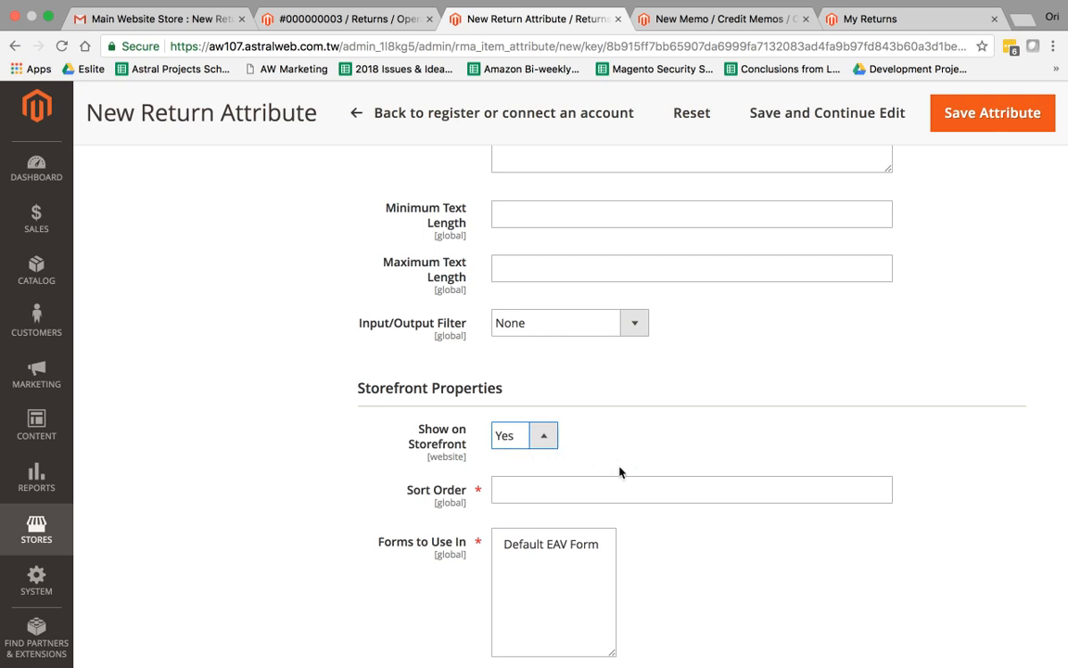
{"action": "scroll", "coordinate": [617, 472], "scroll_direction": "down", "scroll_amount": 5}
{"action": "left_click", "coordinate": [570, 306]}
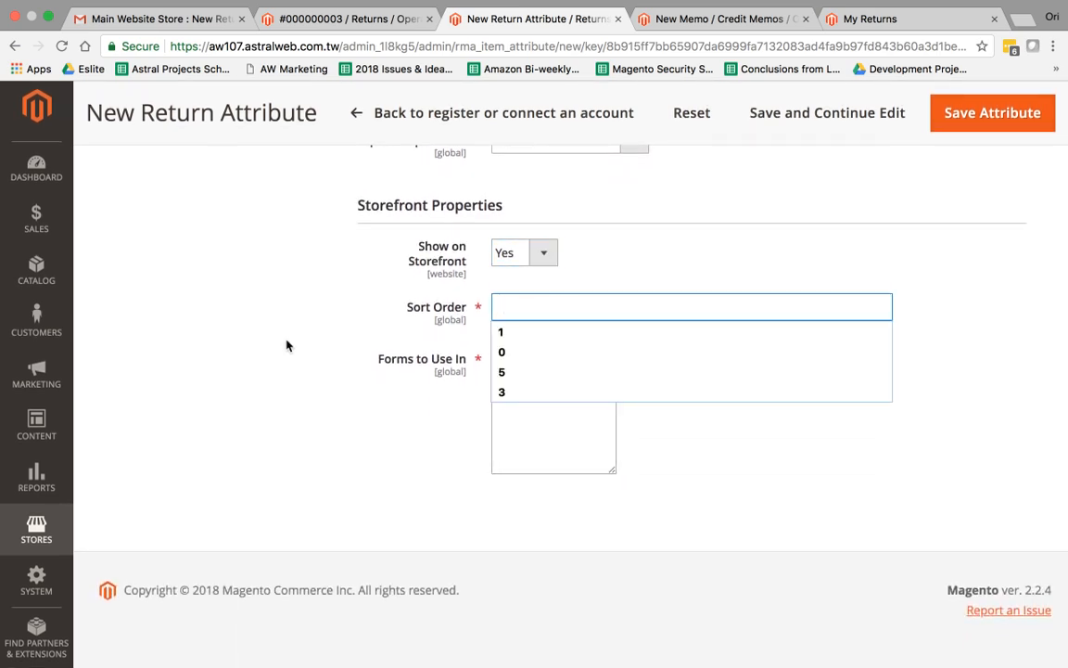
{"action": "scroll", "coordinate": [286, 345], "scroll_direction": "up", "scroll_amount": 10}
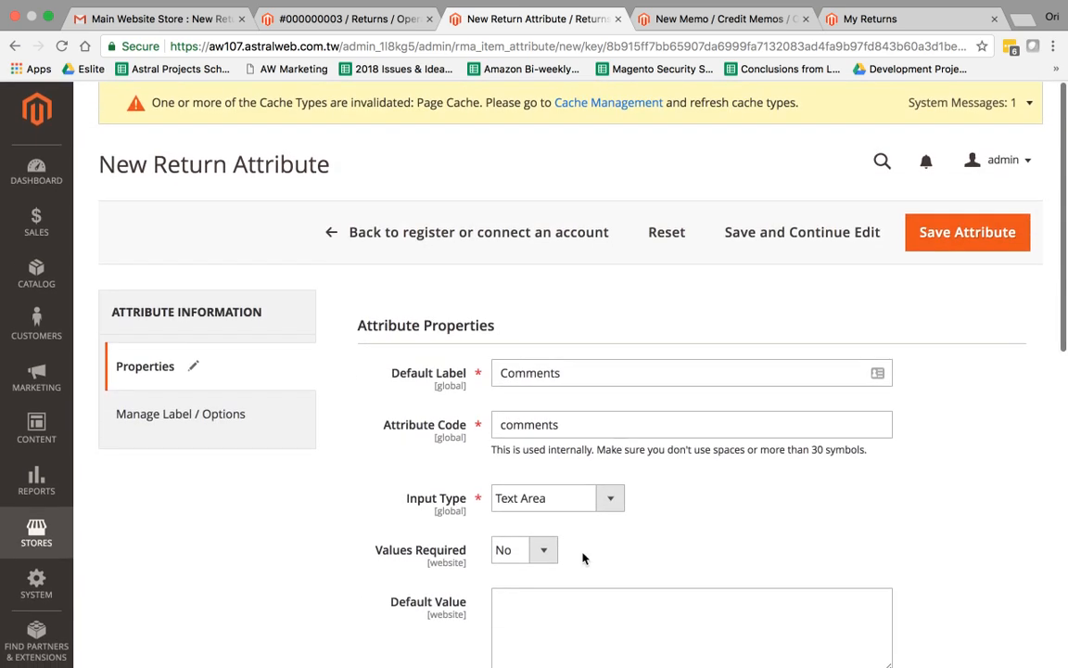
Check the Manage Label / Options titles, return to Properties, then bring up the Stores menu
{"action": "left_click", "coordinate": [238, 411]}
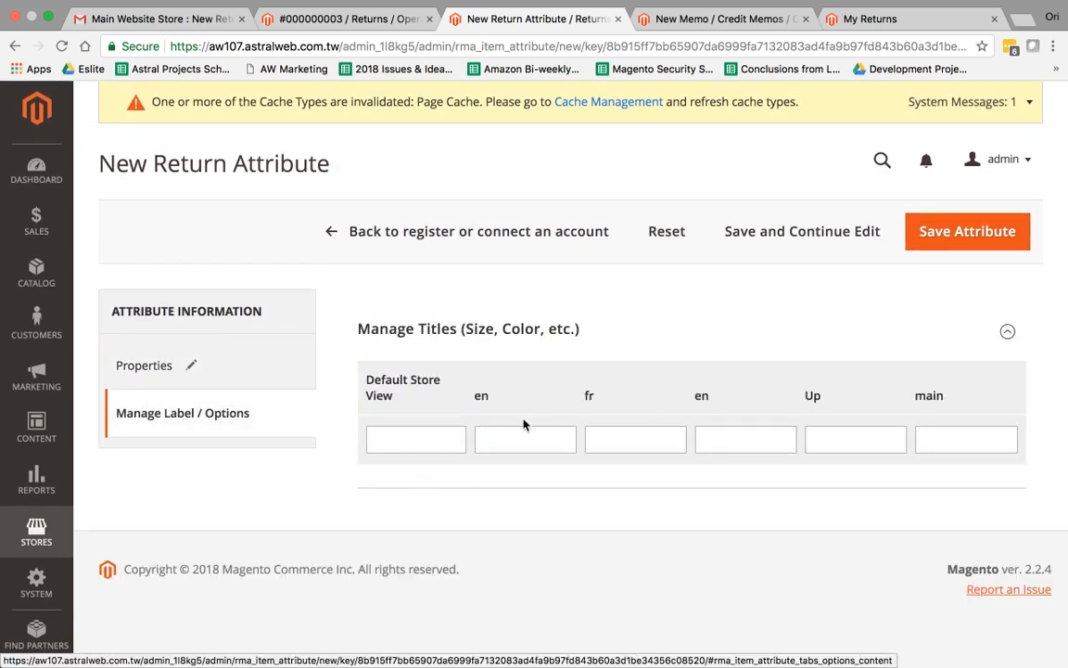
{"action": "left_click", "coordinate": [267, 369]}
{"action": "scroll", "coordinate": [445, 361], "scroll_direction": "down", "scroll_amount": 10}
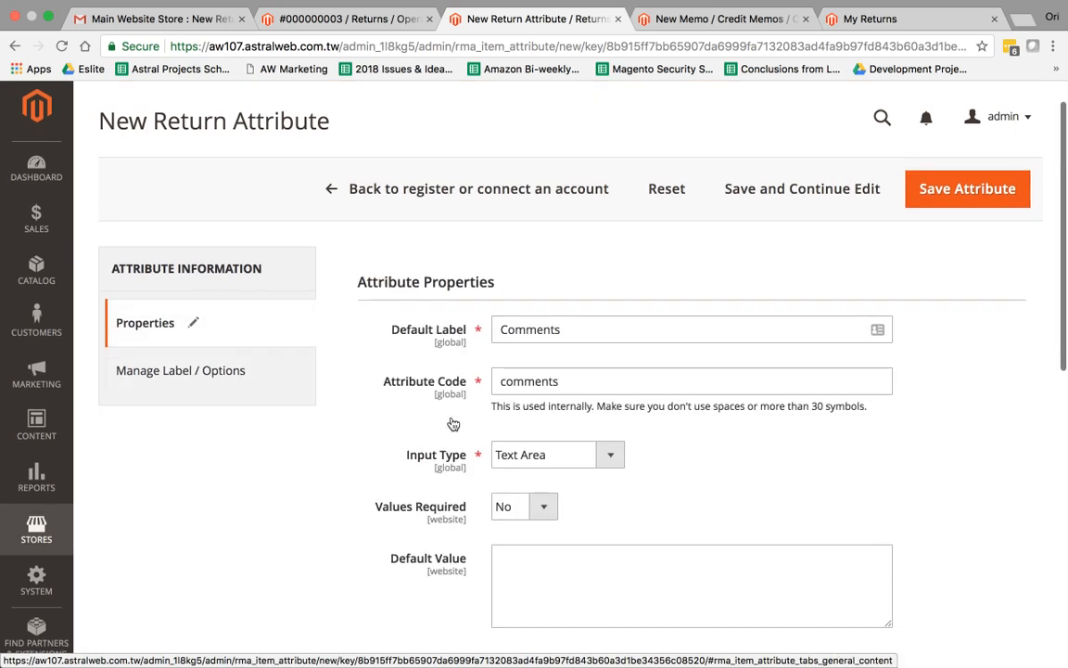
{"action": "scroll", "coordinate": [452, 424], "scroll_direction": "up", "scroll_amount": 10}
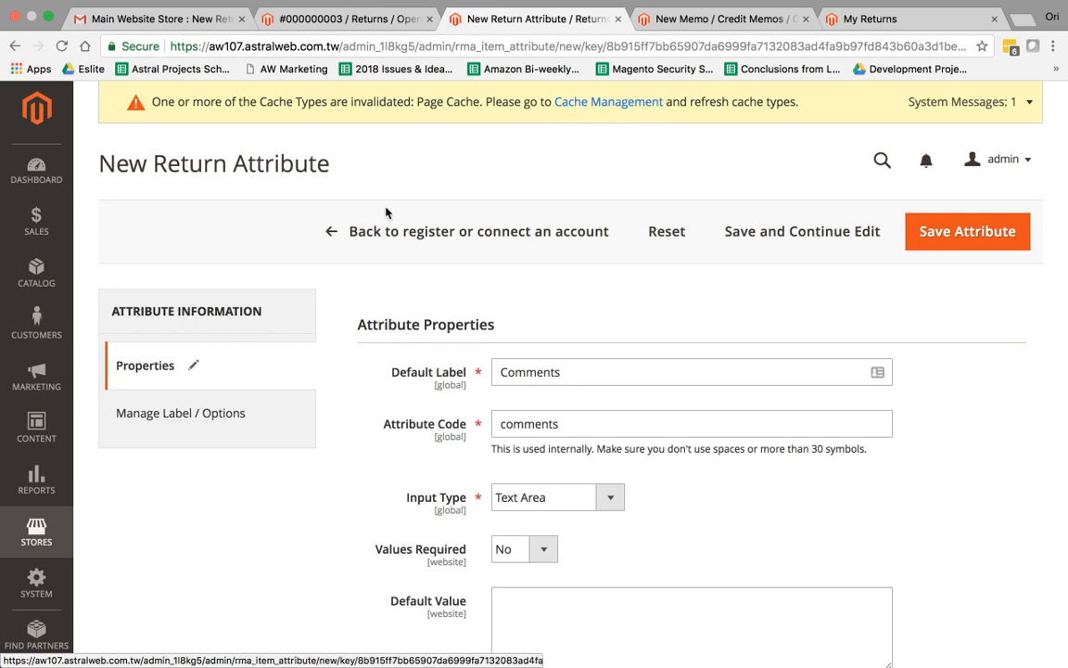
{"action": "left_click", "coordinate": [28, 542]}
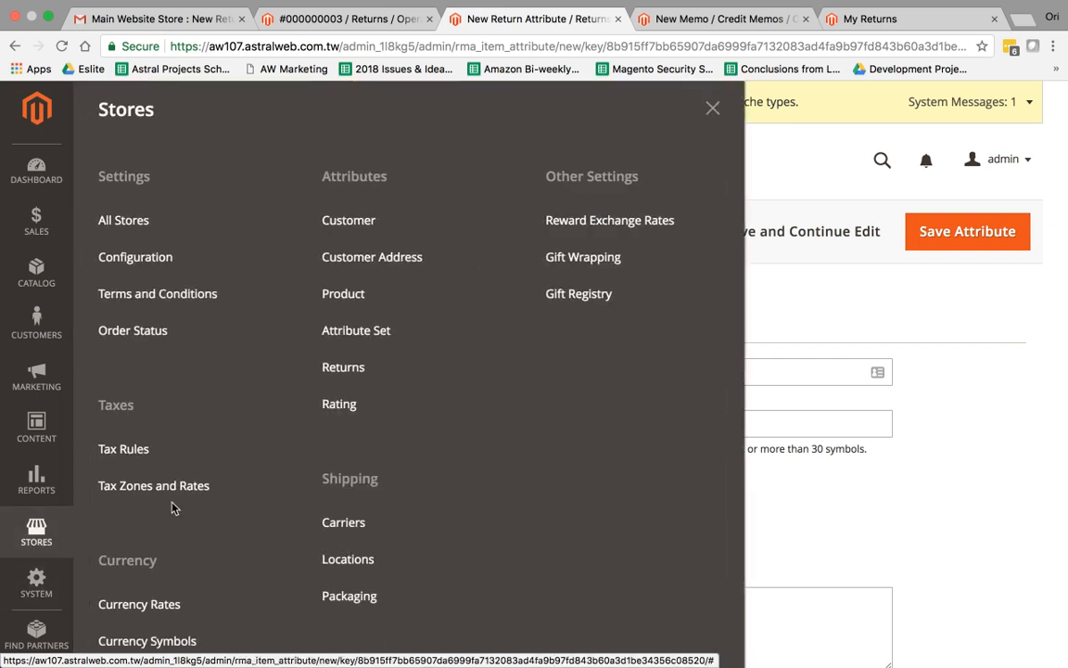
Go to Stores > Configuration > Sales > Sales and scroll to the RMA Settings section
{"action": "left_click", "coordinate": [185, 254]}
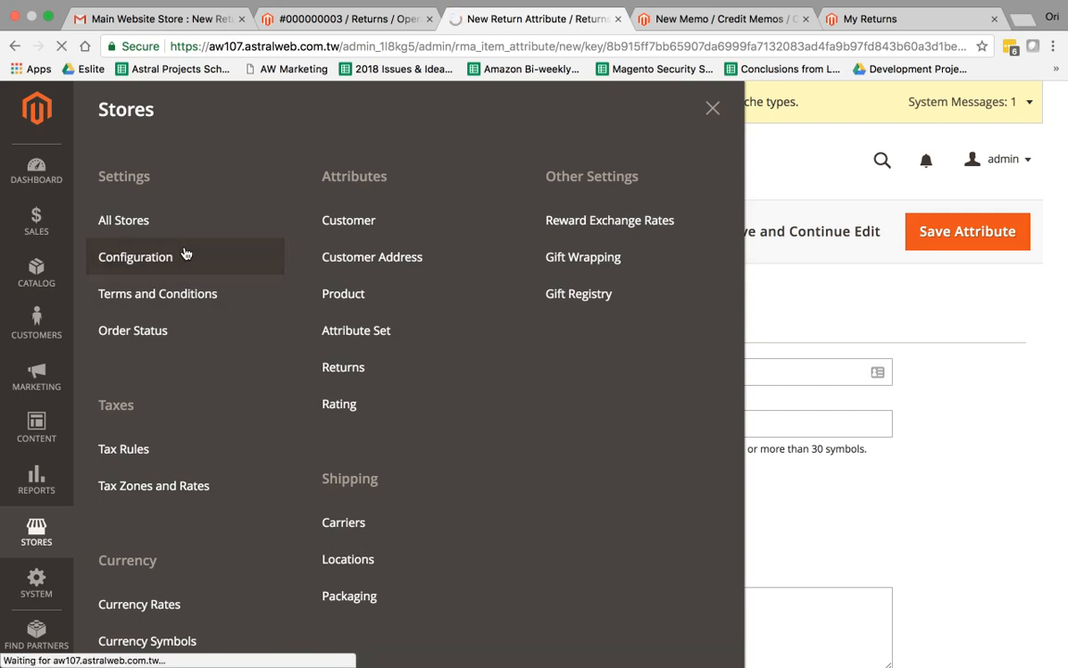
{"action": "scroll", "coordinate": [263, 339], "scroll_direction": "down", "scroll_amount": 2}
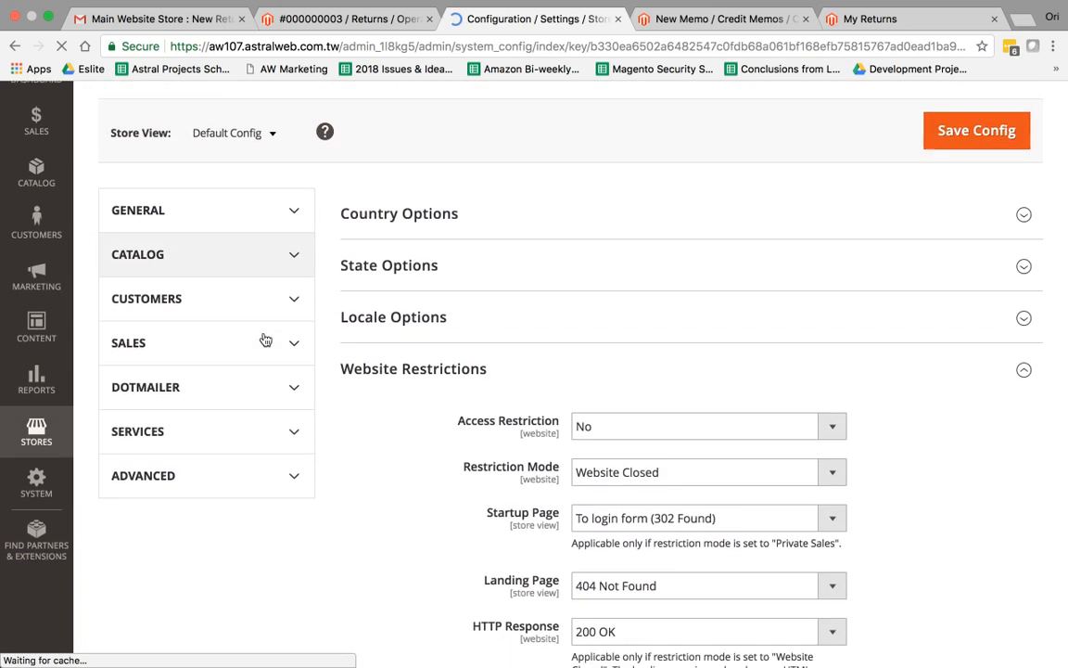
{"action": "scroll", "coordinate": [353, 417], "scroll_direction": "down", "scroll_amount": 3}
{"action": "scroll", "coordinate": [343, 371], "scroll_direction": "up", "scroll_amount": 4}
{"action": "left_click", "coordinate": [297, 280]}
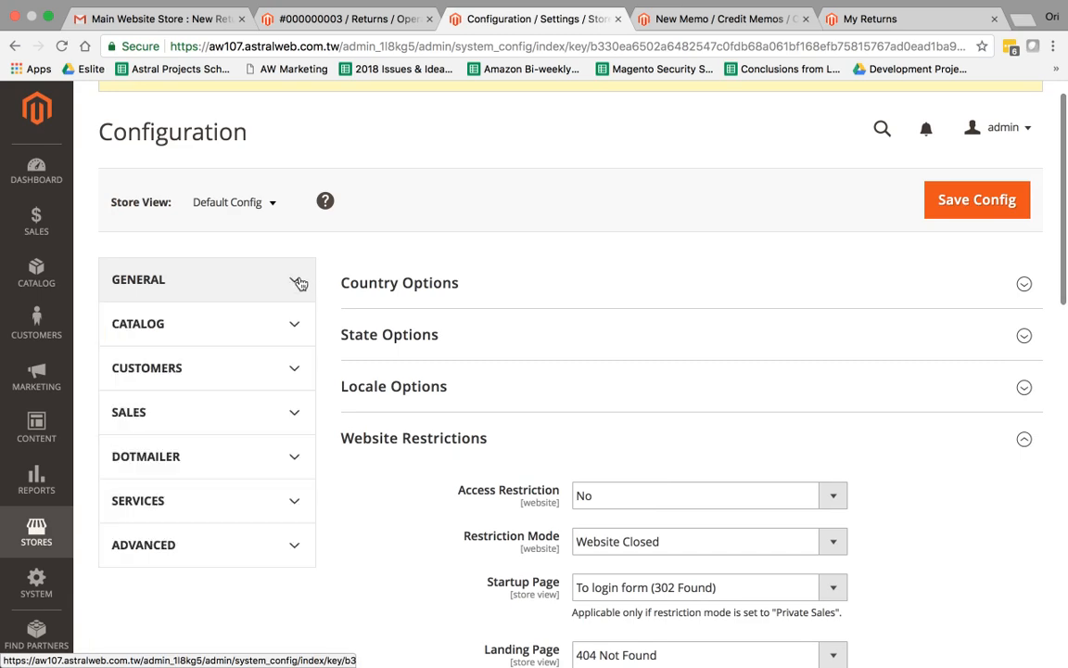
{"action": "scroll", "coordinate": [315, 306], "scroll_direction": "down", "scroll_amount": 2}
{"action": "left_click", "coordinate": [299, 327]}
{"action": "scroll", "coordinate": [246, 334], "scroll_direction": "down", "scroll_amount": 2}
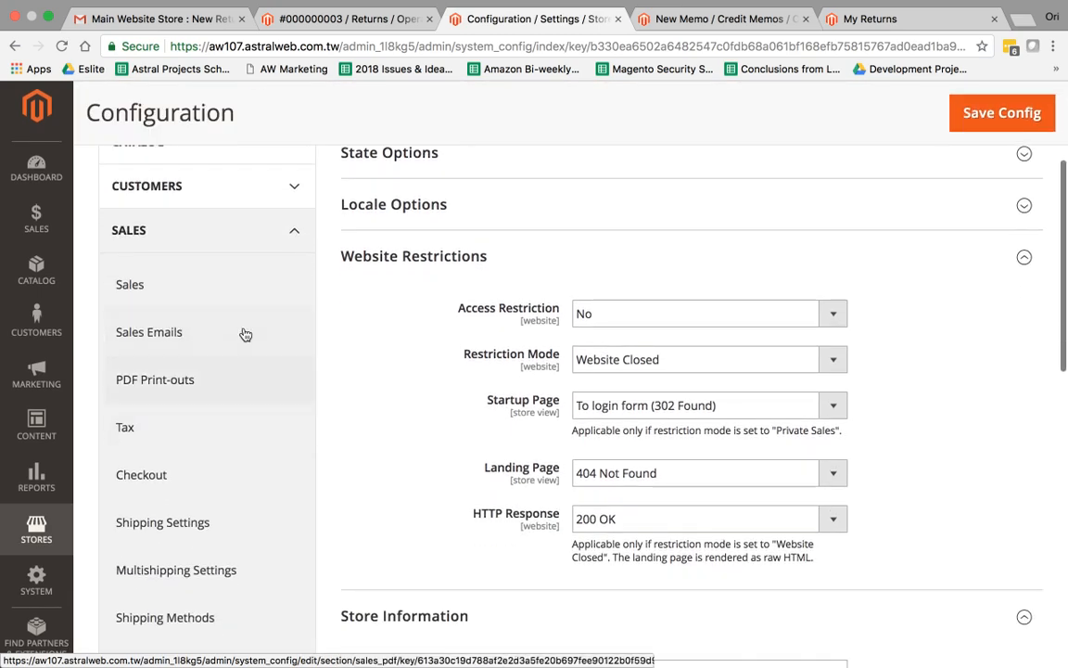
{"action": "left_click", "coordinate": [211, 286]}
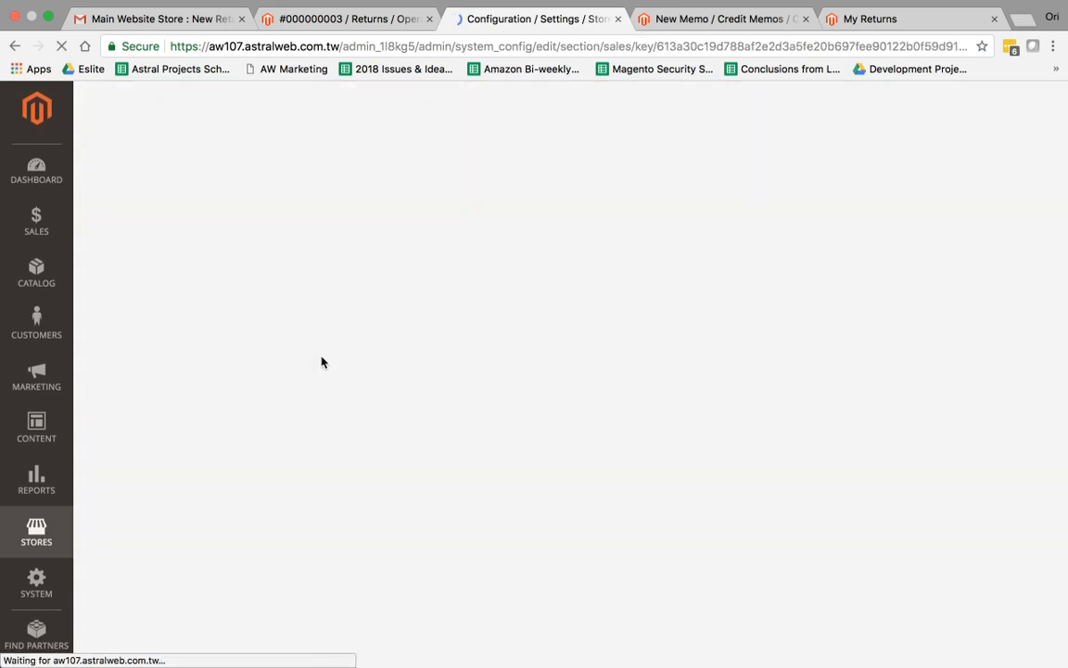
{"action": "scroll", "coordinate": [503, 430], "scroll_direction": "down", "scroll_amount": 10}
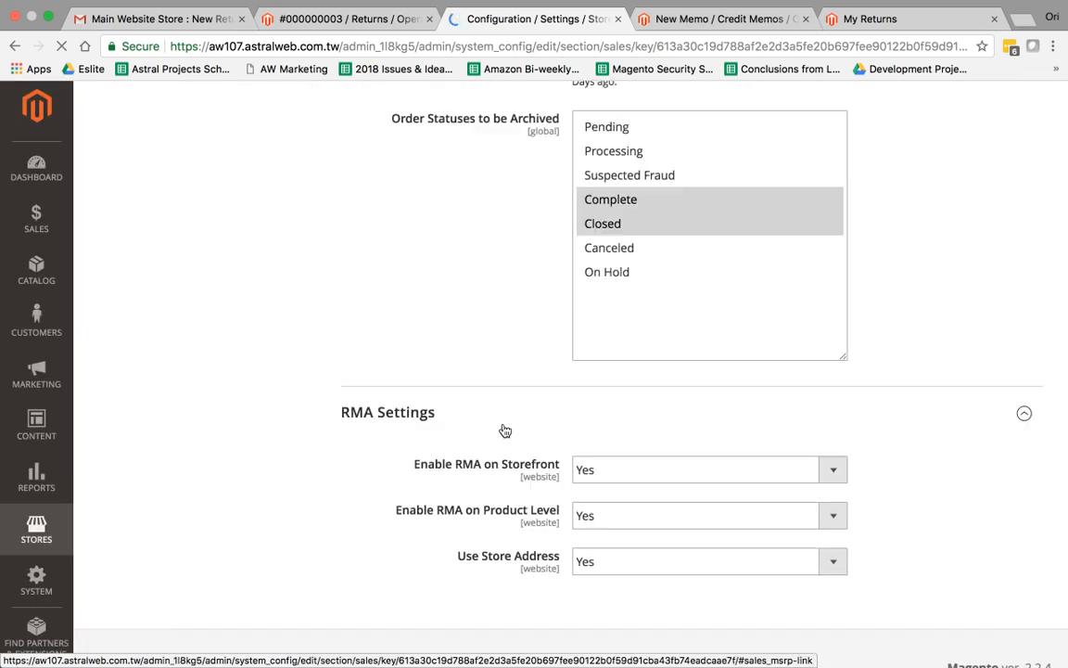
Set Use Store Address to No, revealing empty return-address fields with Country United States
{"action": "scroll", "coordinate": [505, 431], "scroll_direction": "down", "scroll_amount": 2}
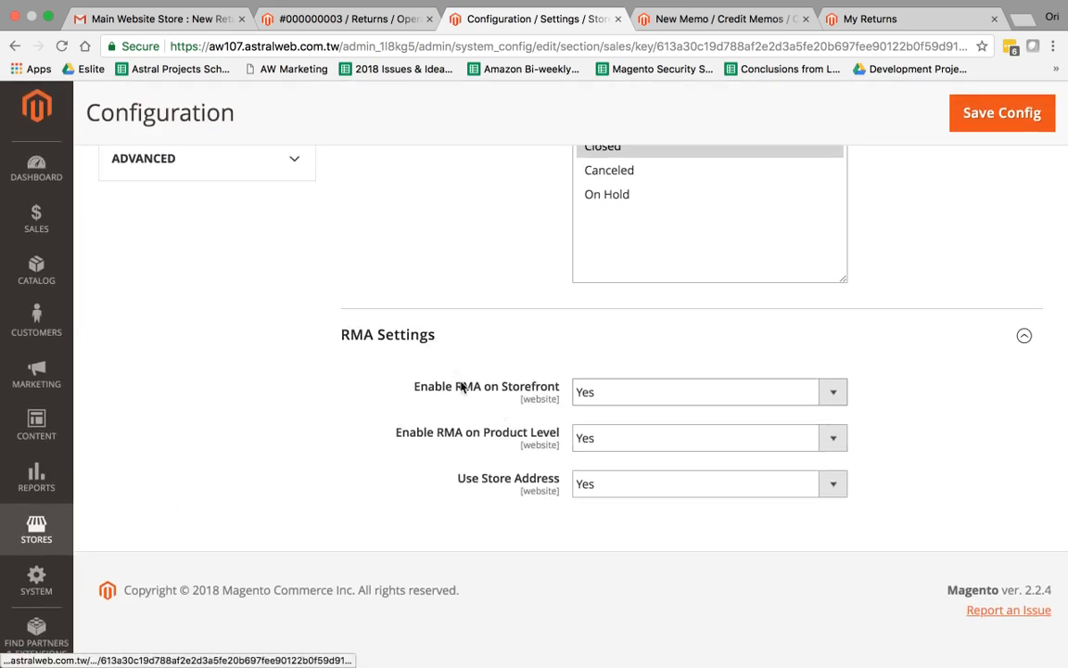
{"action": "left_click_drag", "start_coordinate": [428, 393], "coordinate": [550, 396]}
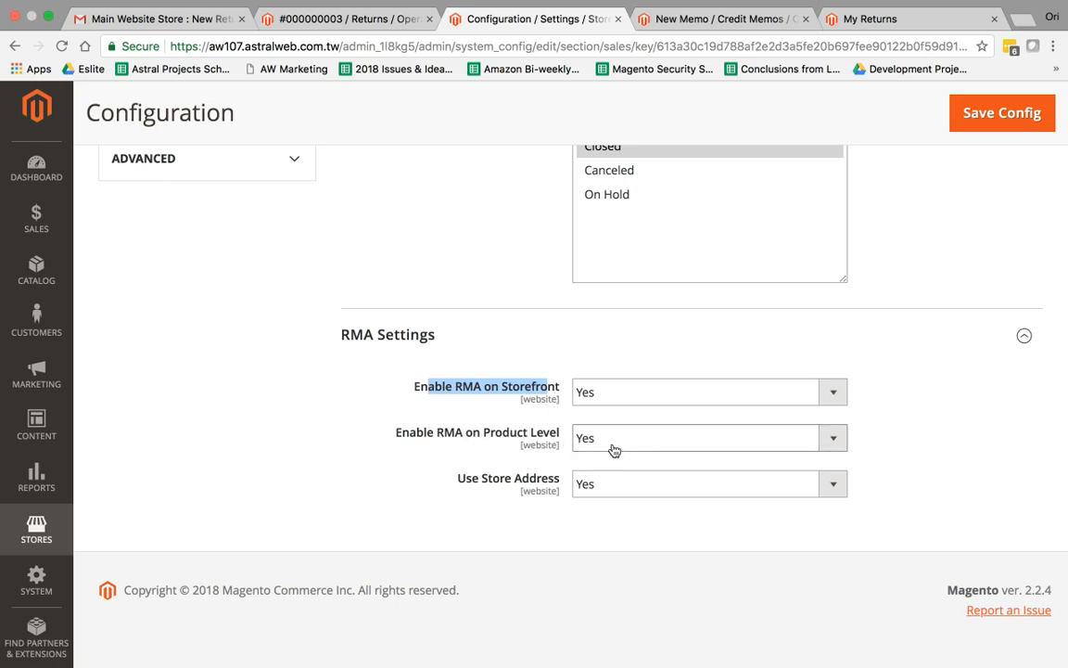
{"action": "left_click", "coordinate": [651, 490]}
{"action": "left_click", "coordinate": [651, 506]}
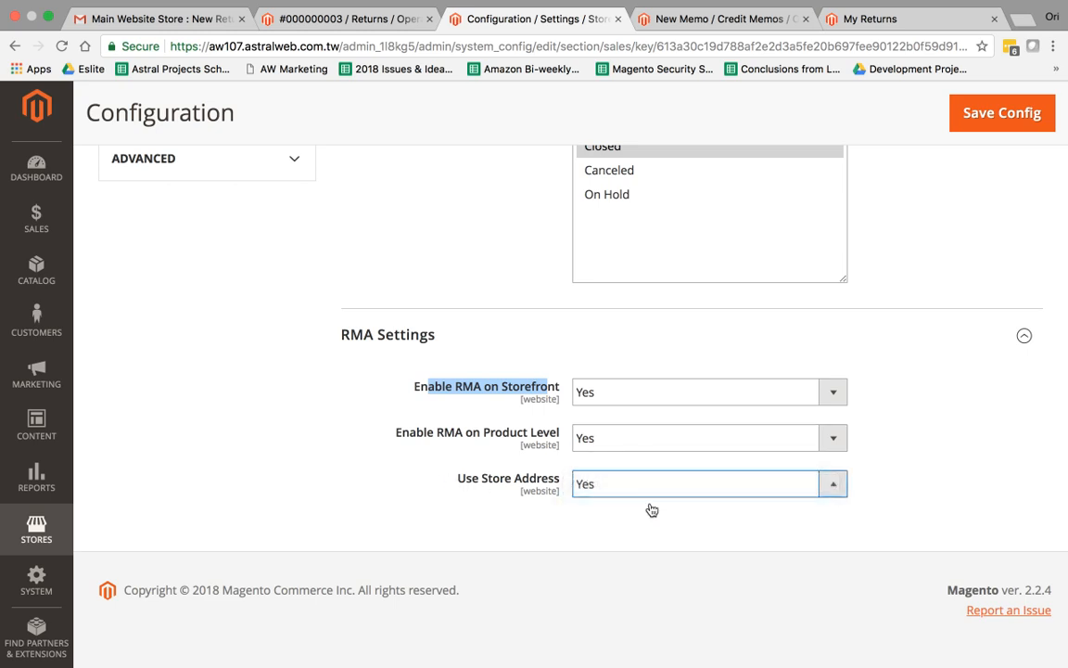
{"action": "scroll", "coordinate": [625, 517], "scroll_direction": "down", "scroll_amount": 4}
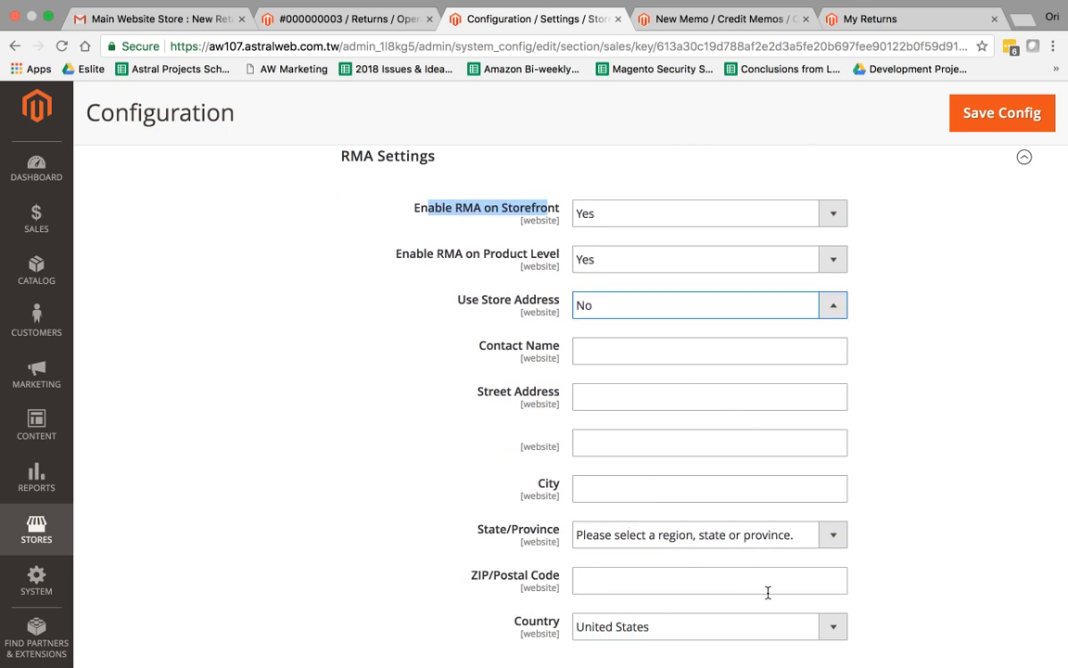
{"action": "scroll", "coordinate": [628, 488], "scroll_direction": "down", "scroll_amount": 3}
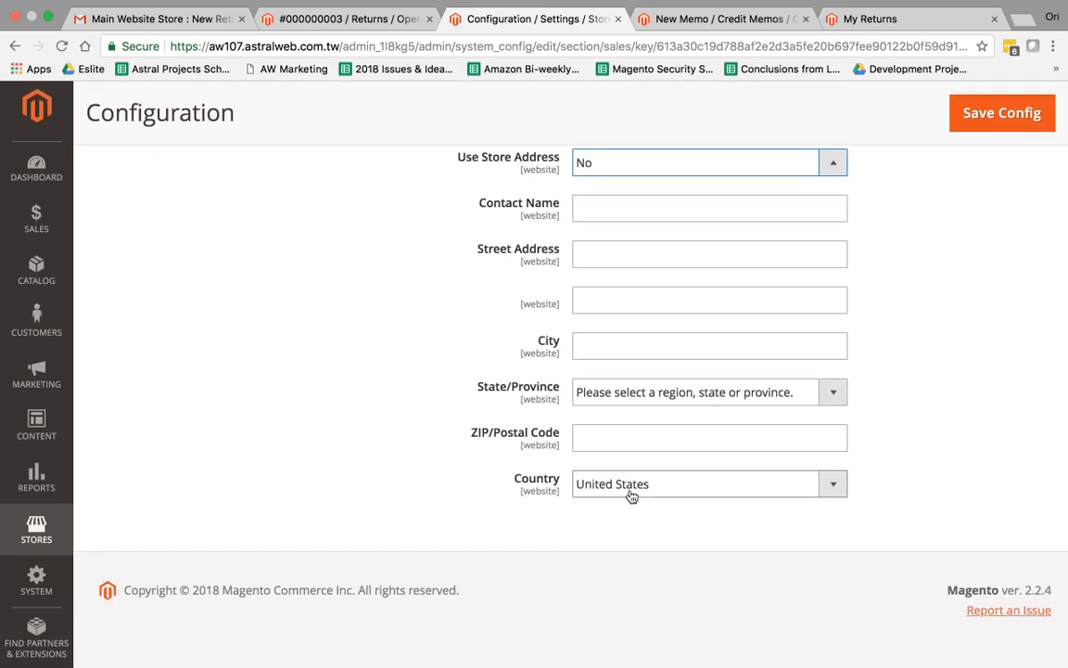